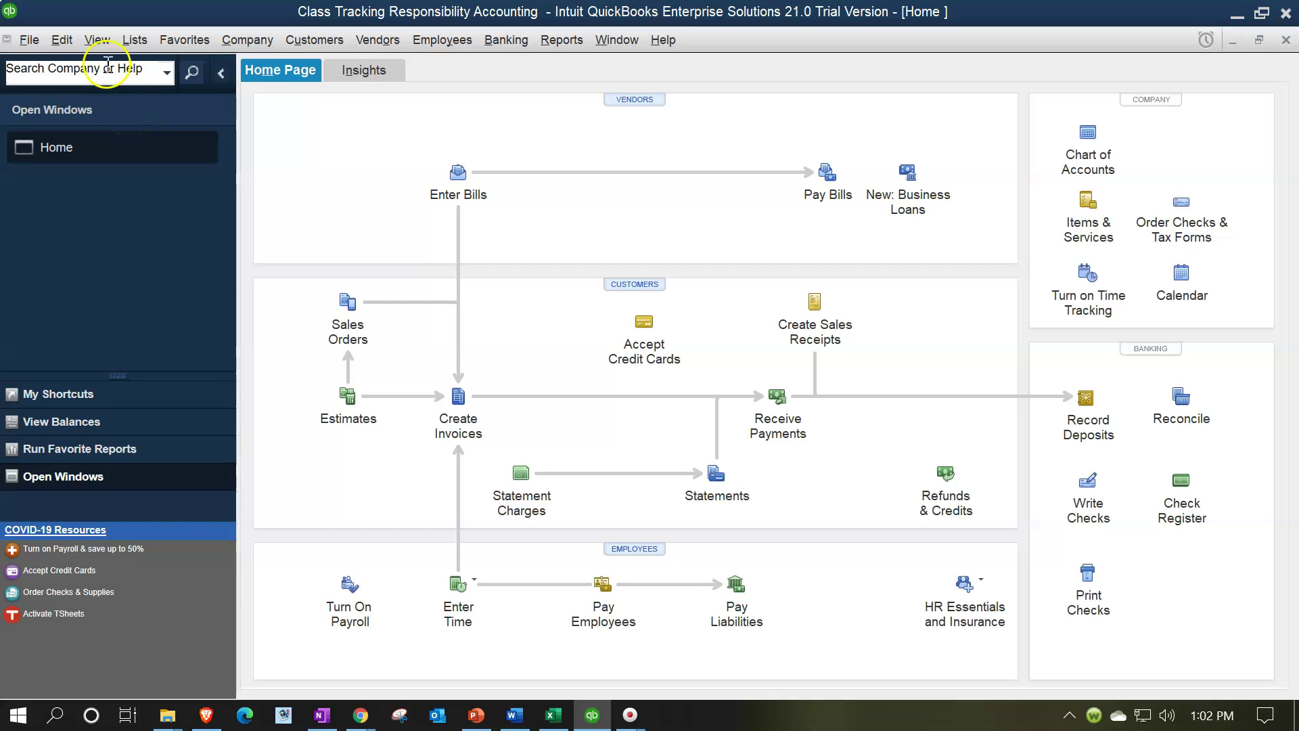
# Show the list of open windows beside the home page
pyautogui.click(97, 42)
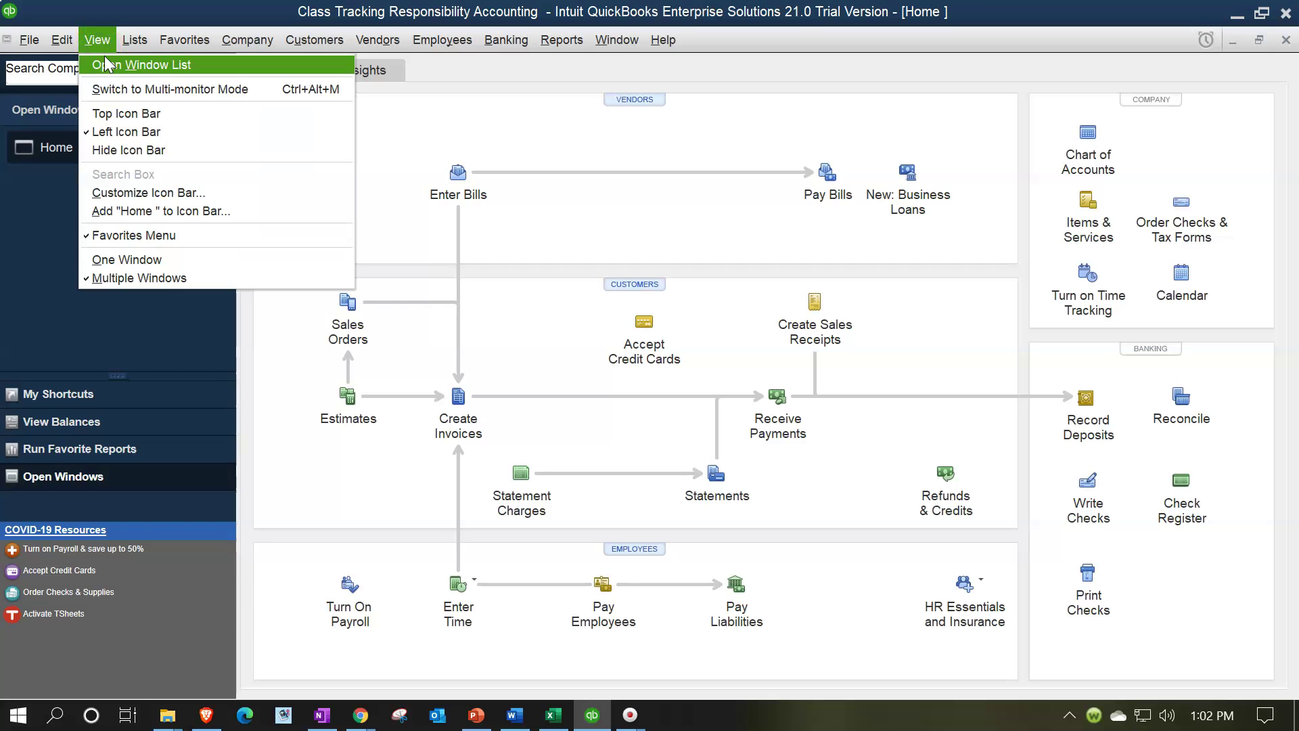
pyautogui.click(106, 65)
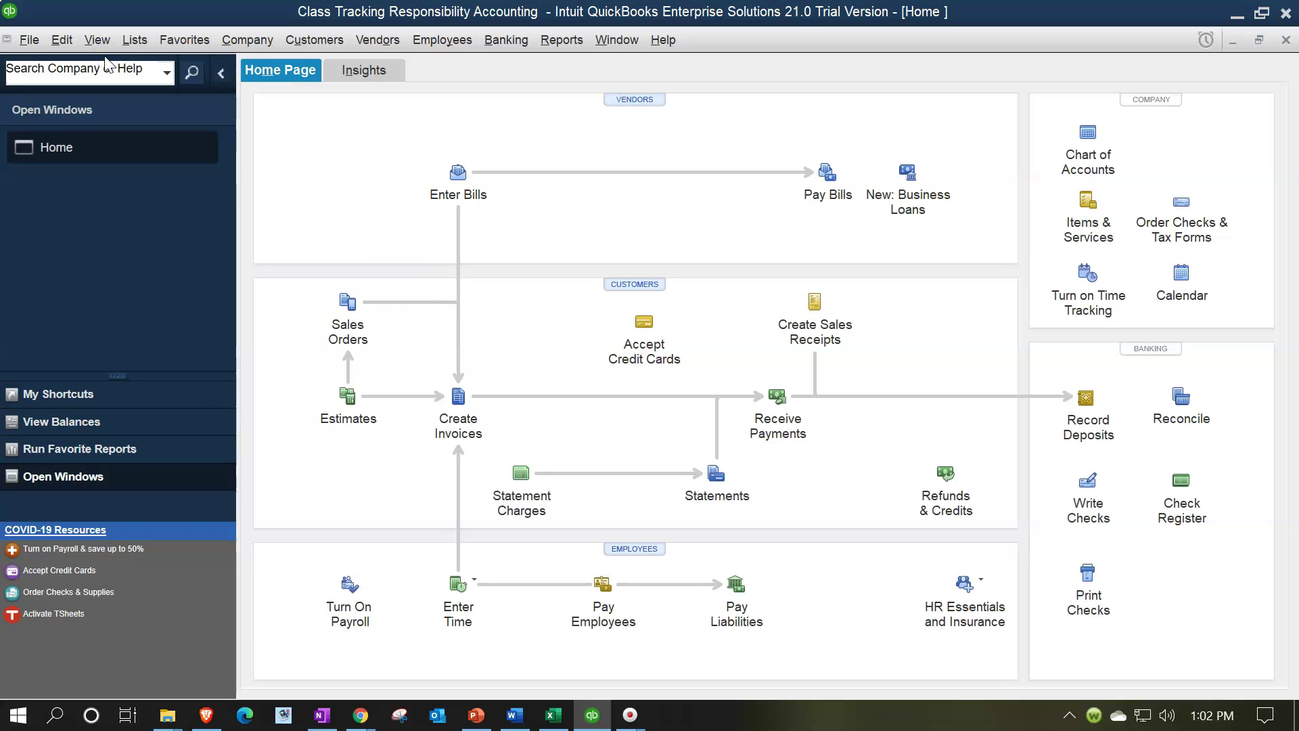
pyautogui.click(154, 240)
pyautogui.click(444, 212)
# Switch to the Excel expense allocation workbook and examine how rent and utilities are allocated to departments by square footage
pyautogui.click(553, 715)
pyautogui.click(589, 582)
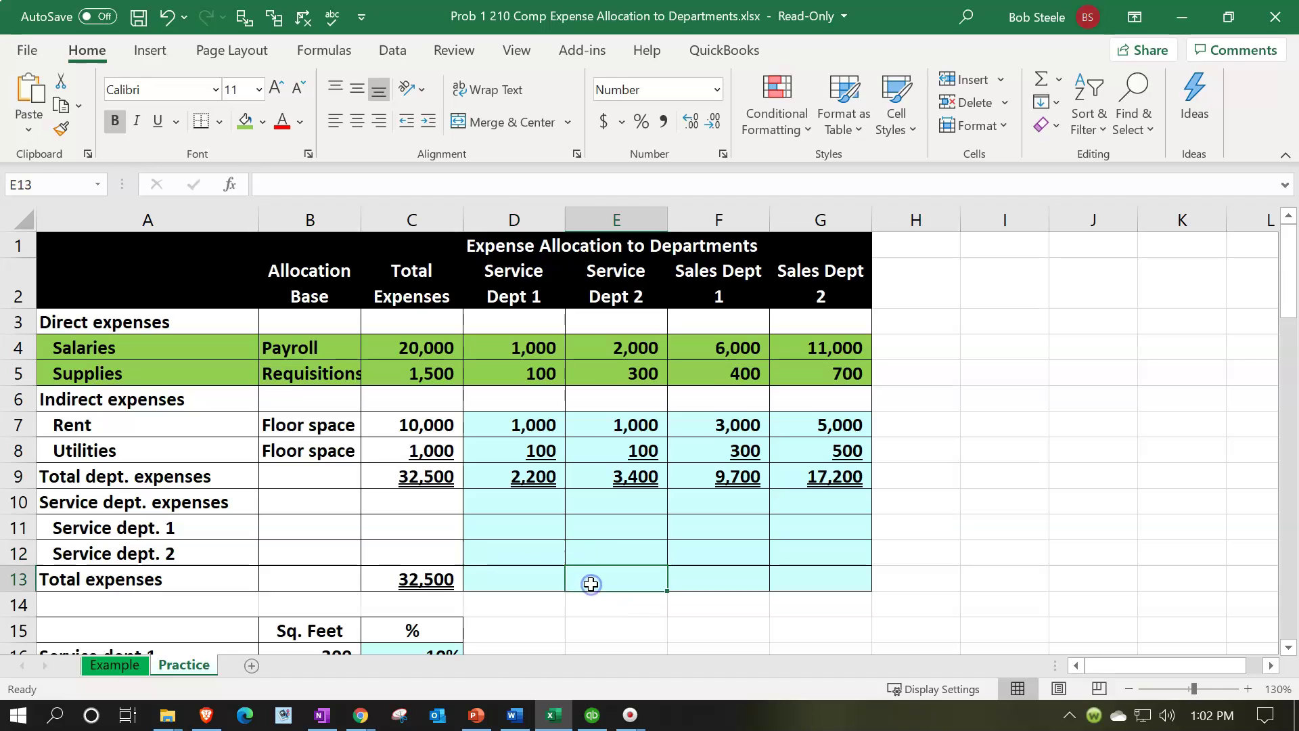
pyautogui.moveTo(186, 425); pyautogui.dragTo(190, 450)
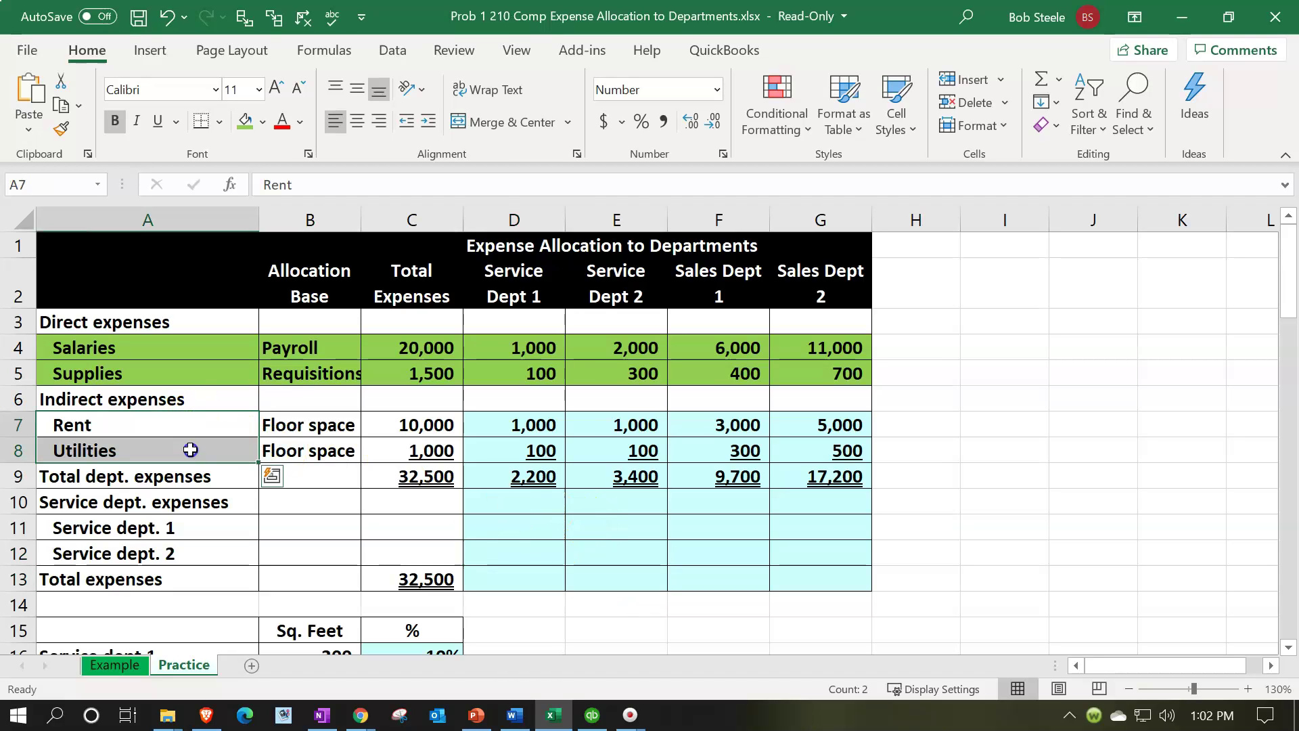
pyautogui.click(401, 426)
pyautogui.moveTo(400, 427); pyautogui.dragTo(404, 445)
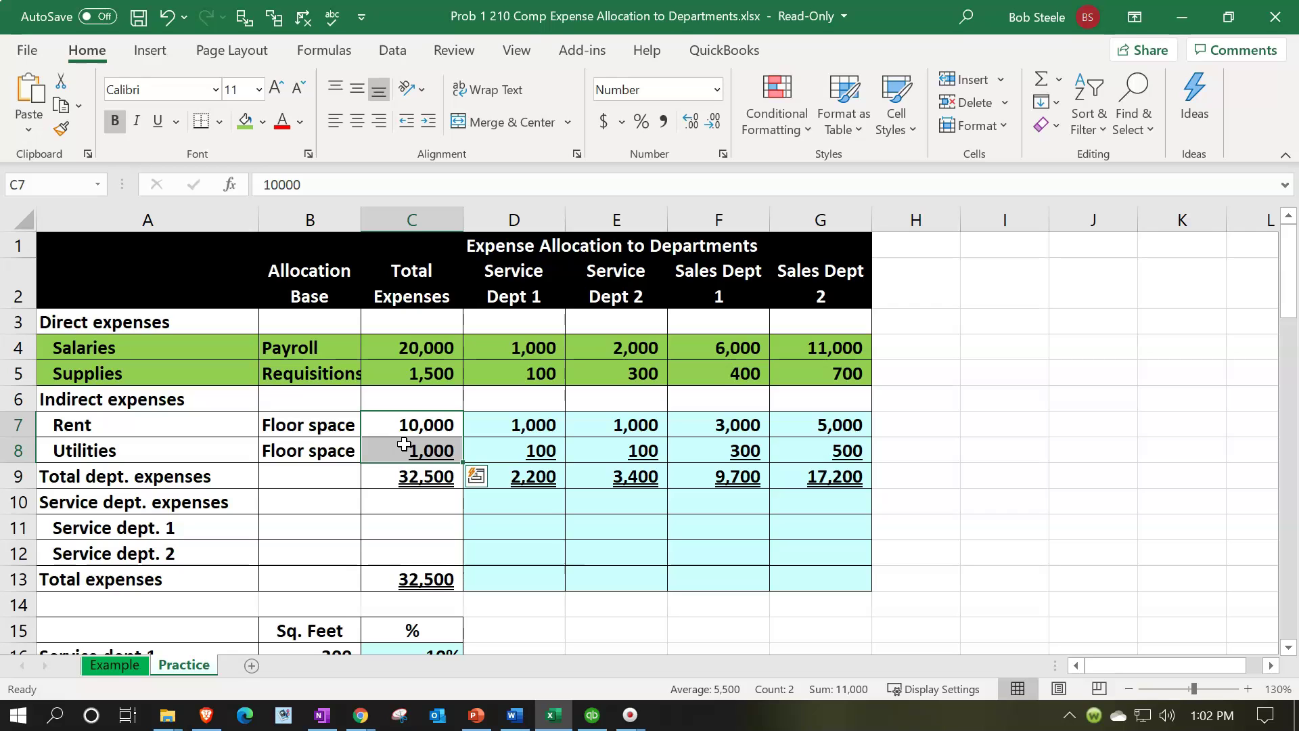
pyautogui.scroll(-2, 404, 444)
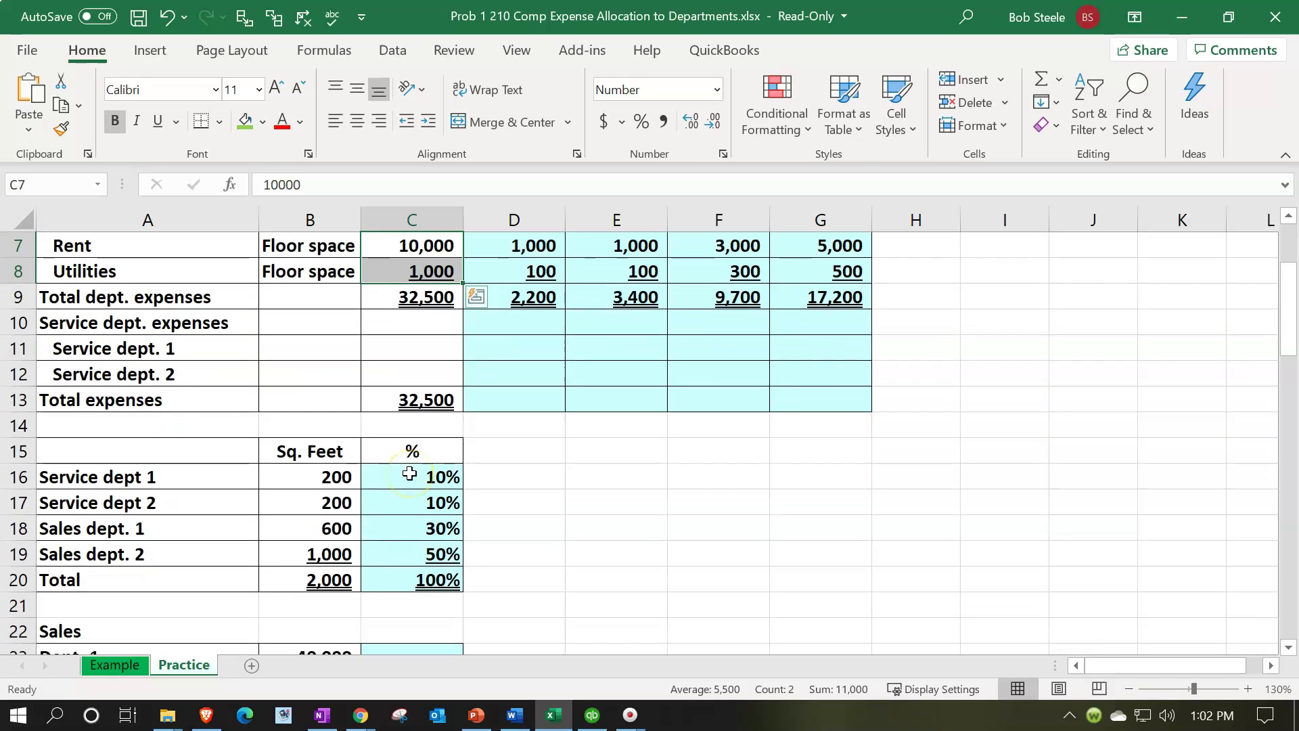
pyautogui.scroll(1, 409, 474)
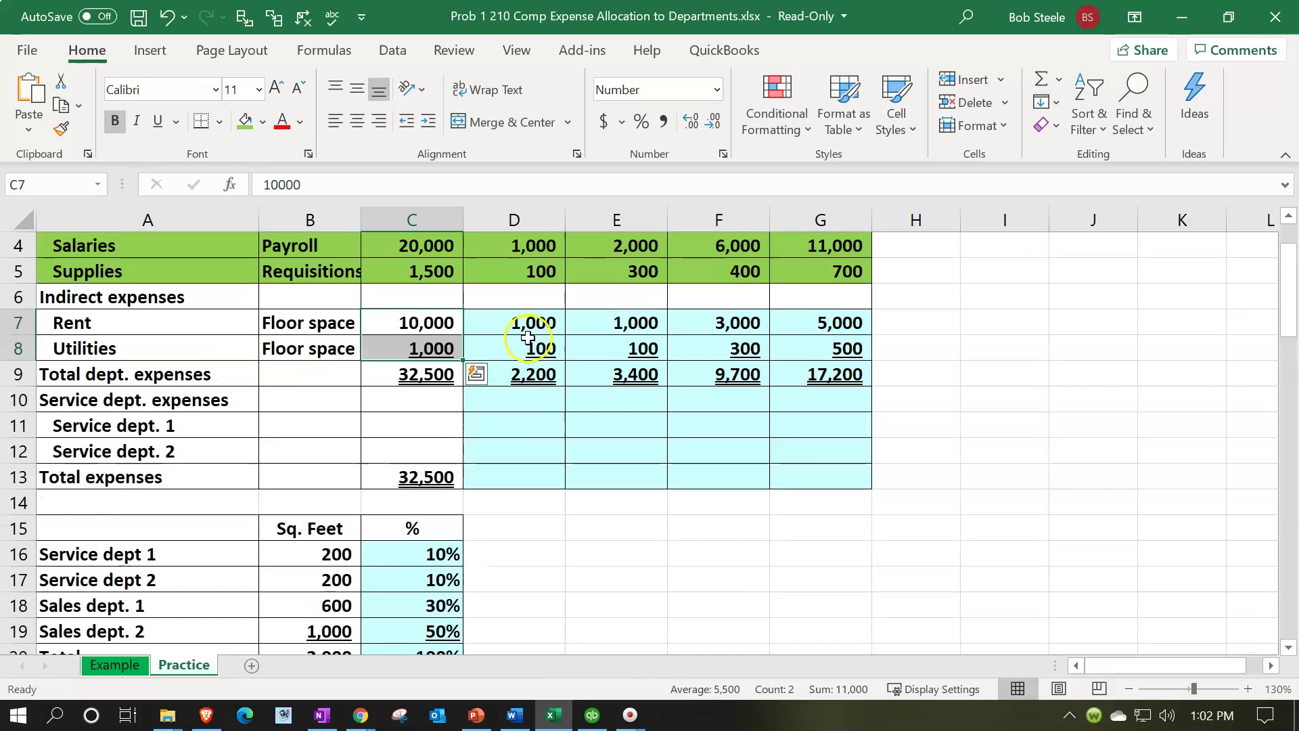
pyautogui.click(529, 319)
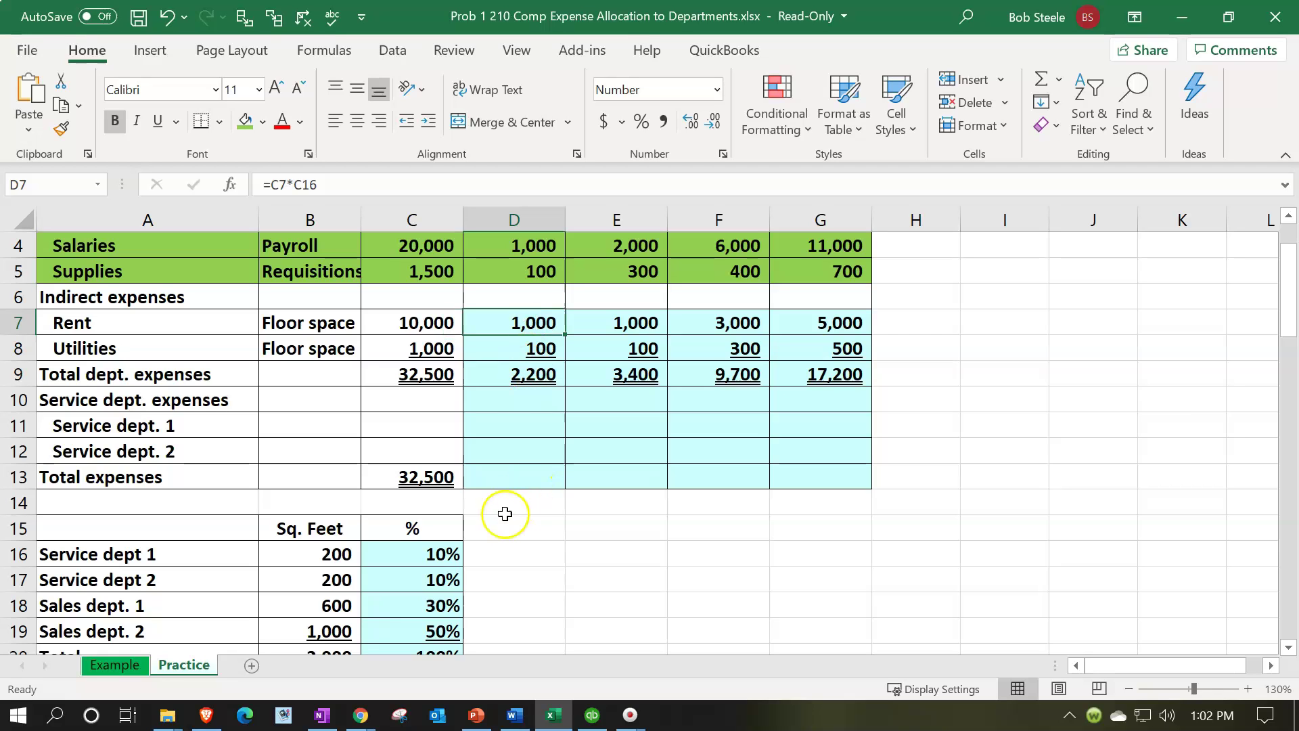
pyautogui.scroll(1, 504, 516)
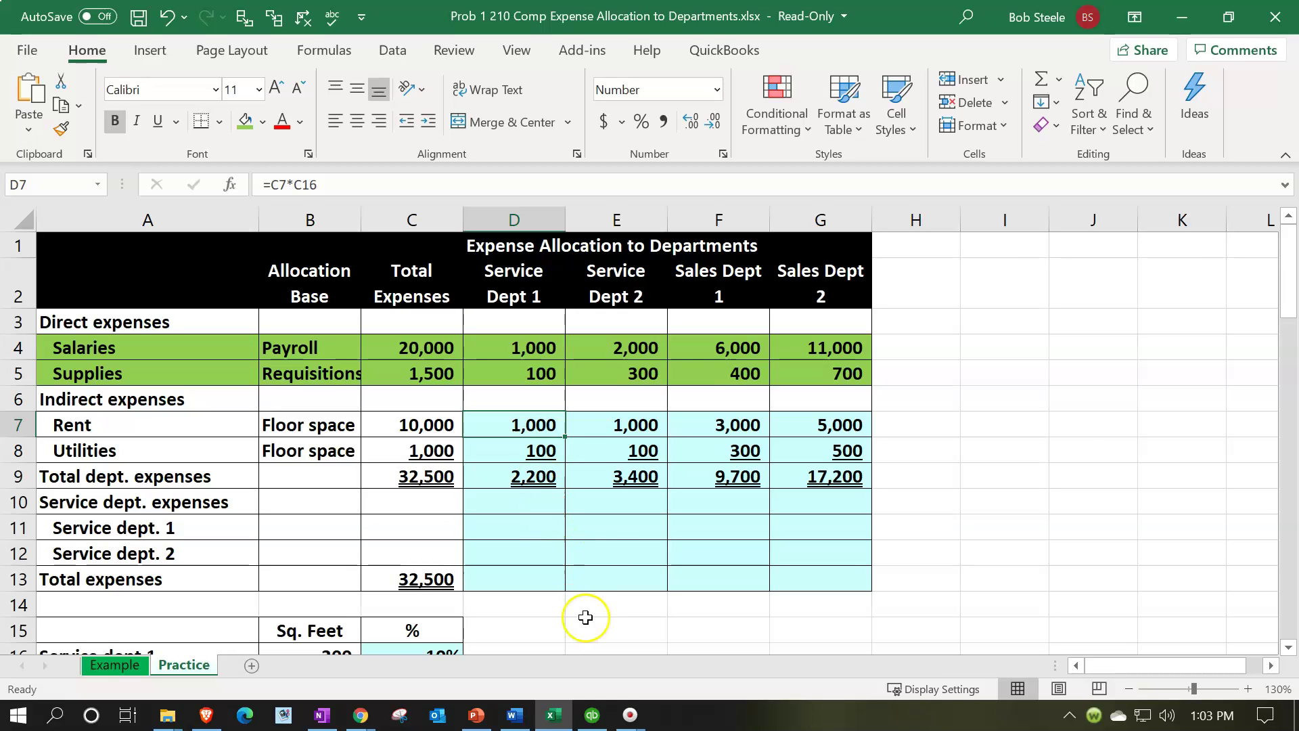
# Switch to QuickBooks, start a new bill for the vendor Rental Co, and open the detailed setup for that new vendor
pyautogui.click(595, 716)
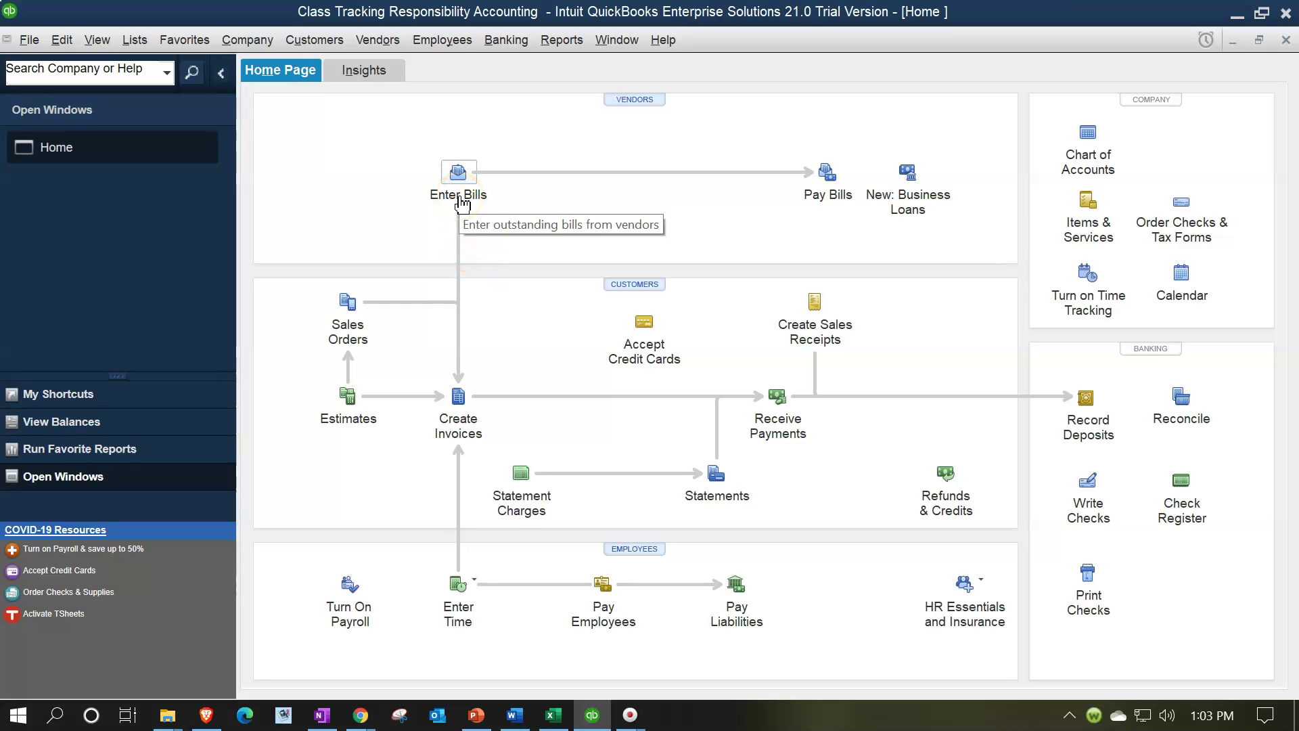
pyautogui.click(461, 202)
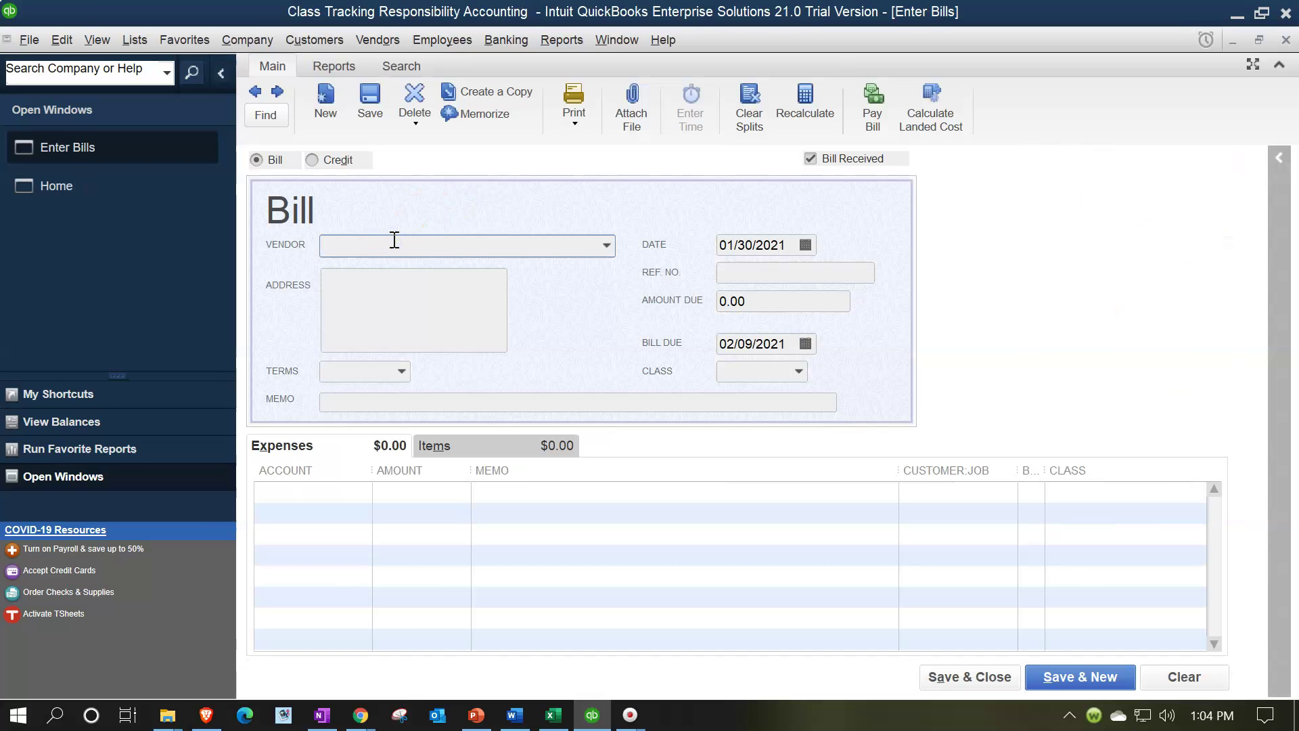
pyautogui.write('Rental Co')
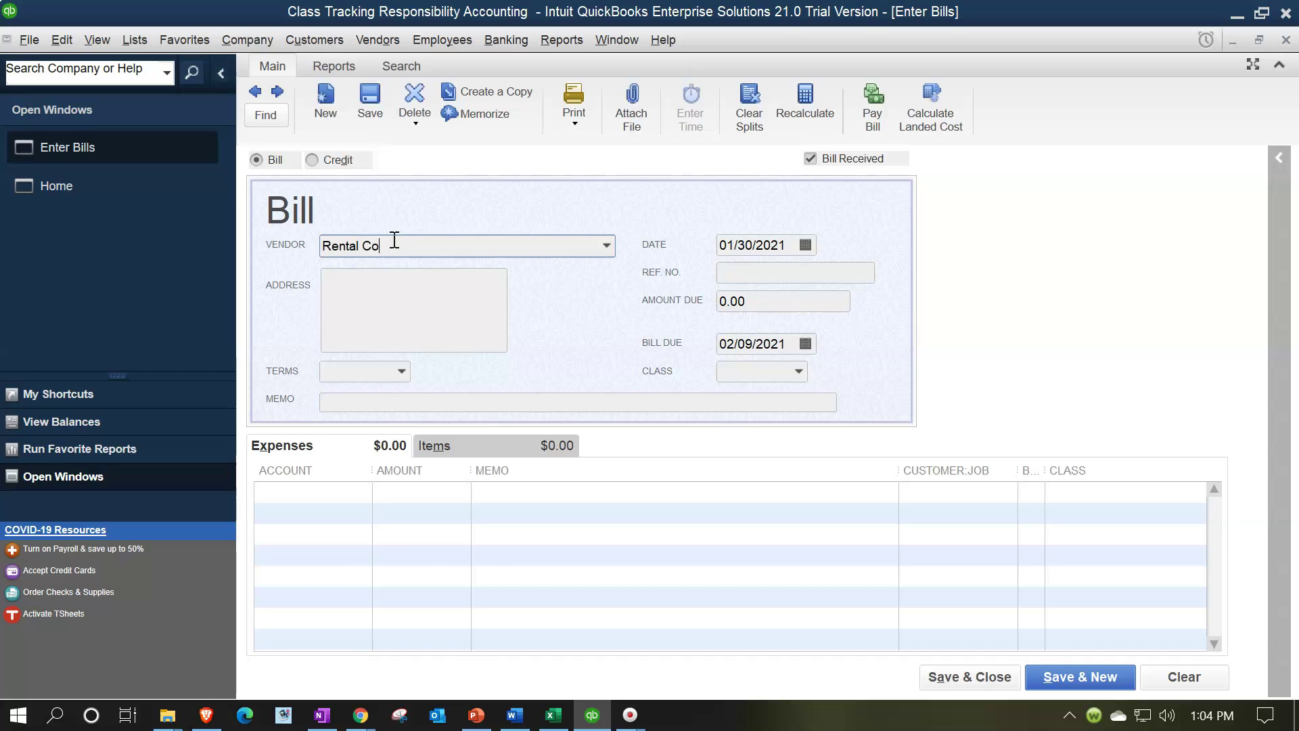
pyautogui.press('Tab')
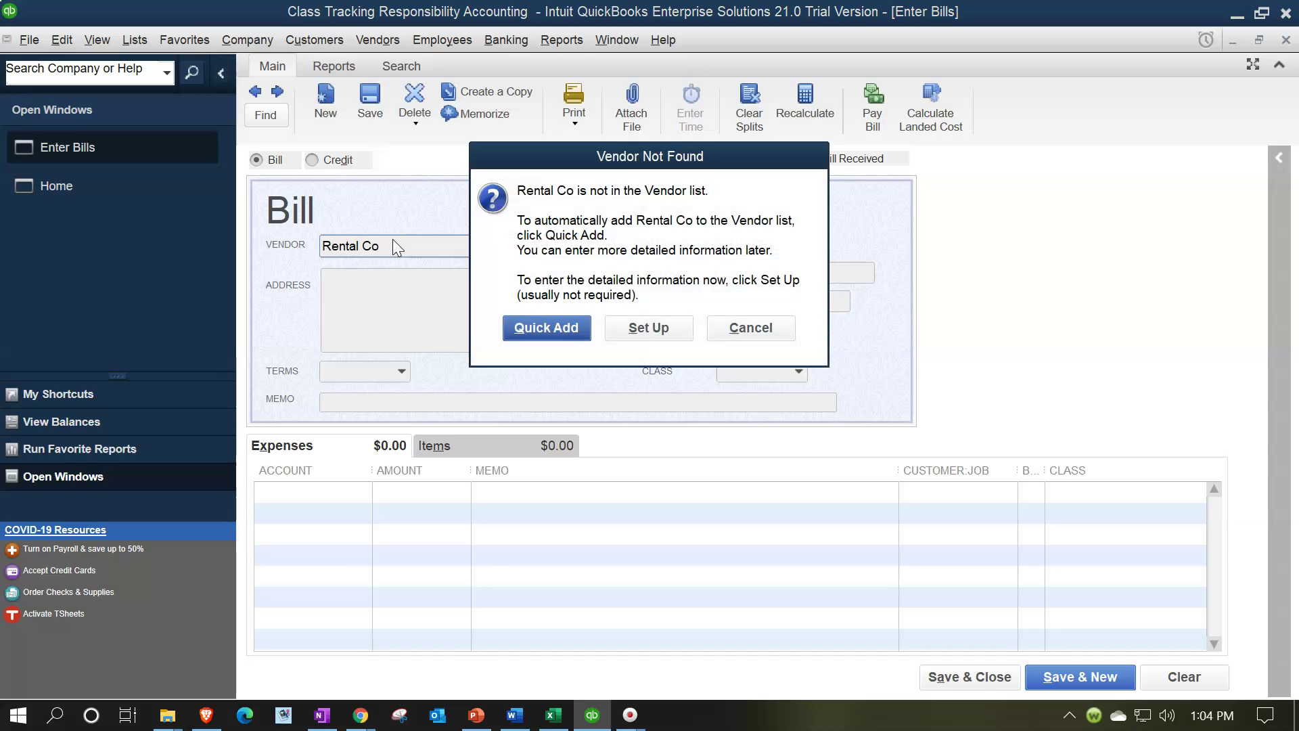
pyautogui.moveTo(638, 159); pyautogui.dragTo(793, 274)
pyautogui.click(803, 444)
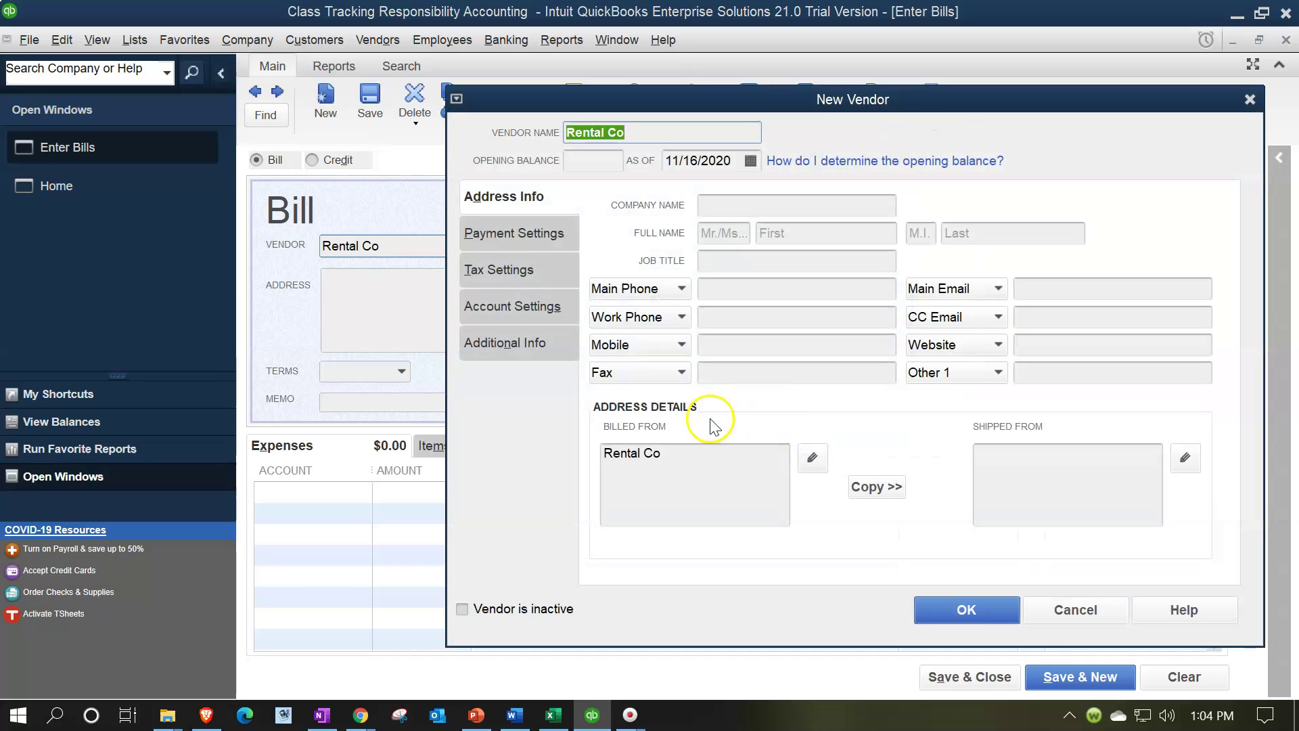
# Review the class options in the vendor's additional info and save Rental Co without assigning a class
pyautogui.click(504, 350)
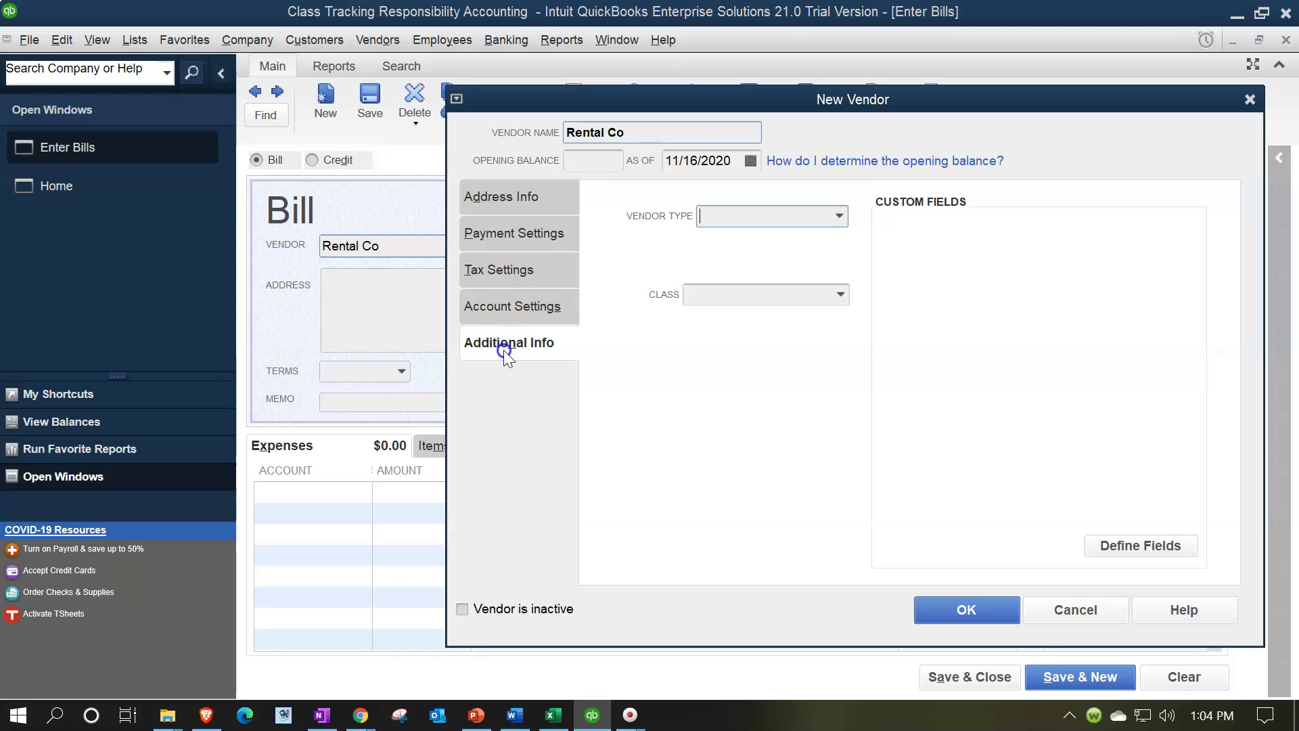
pyautogui.click(838, 294)
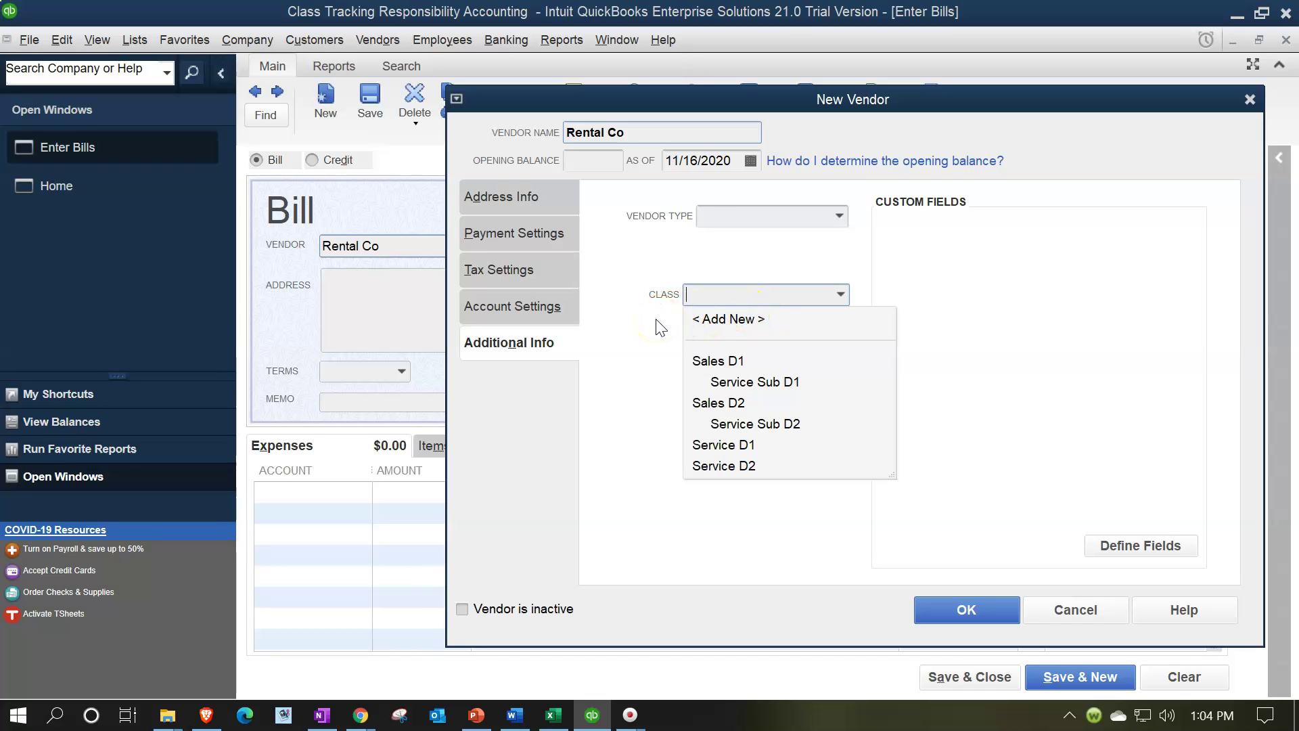
pyautogui.click(624, 361)
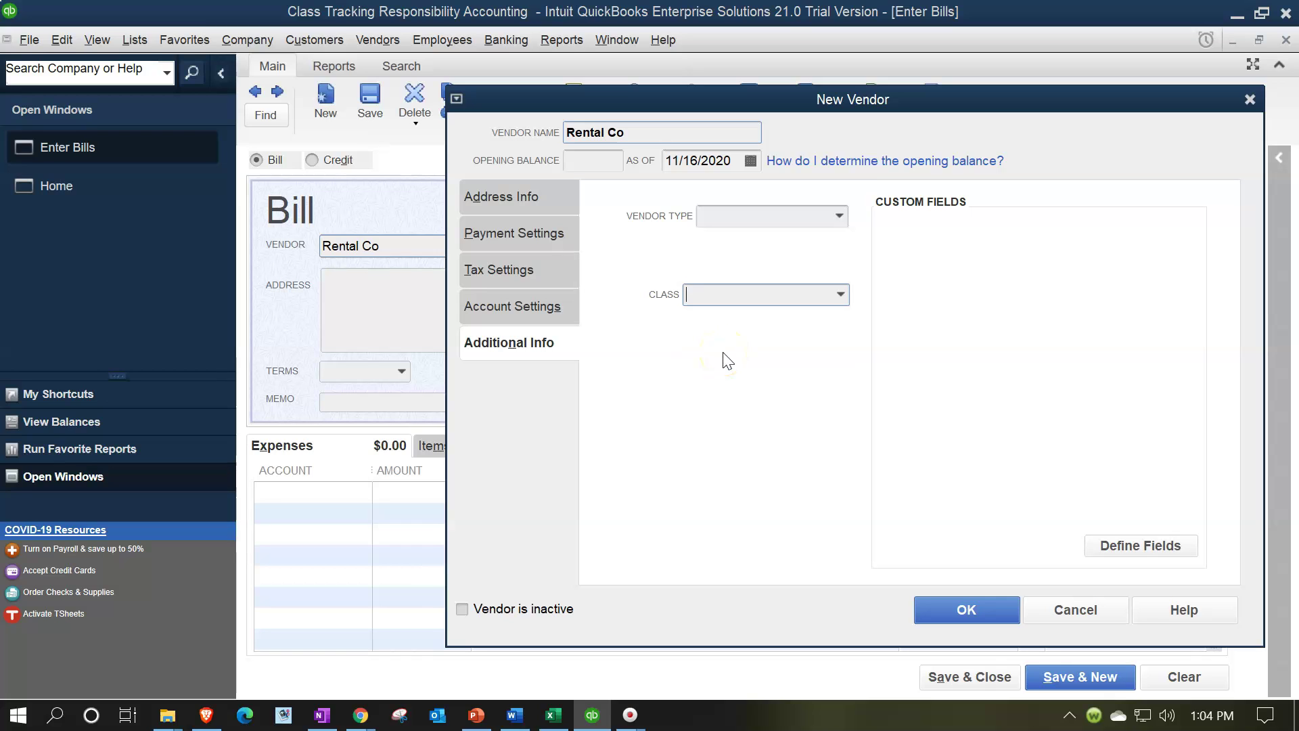
pyautogui.click(934, 613)
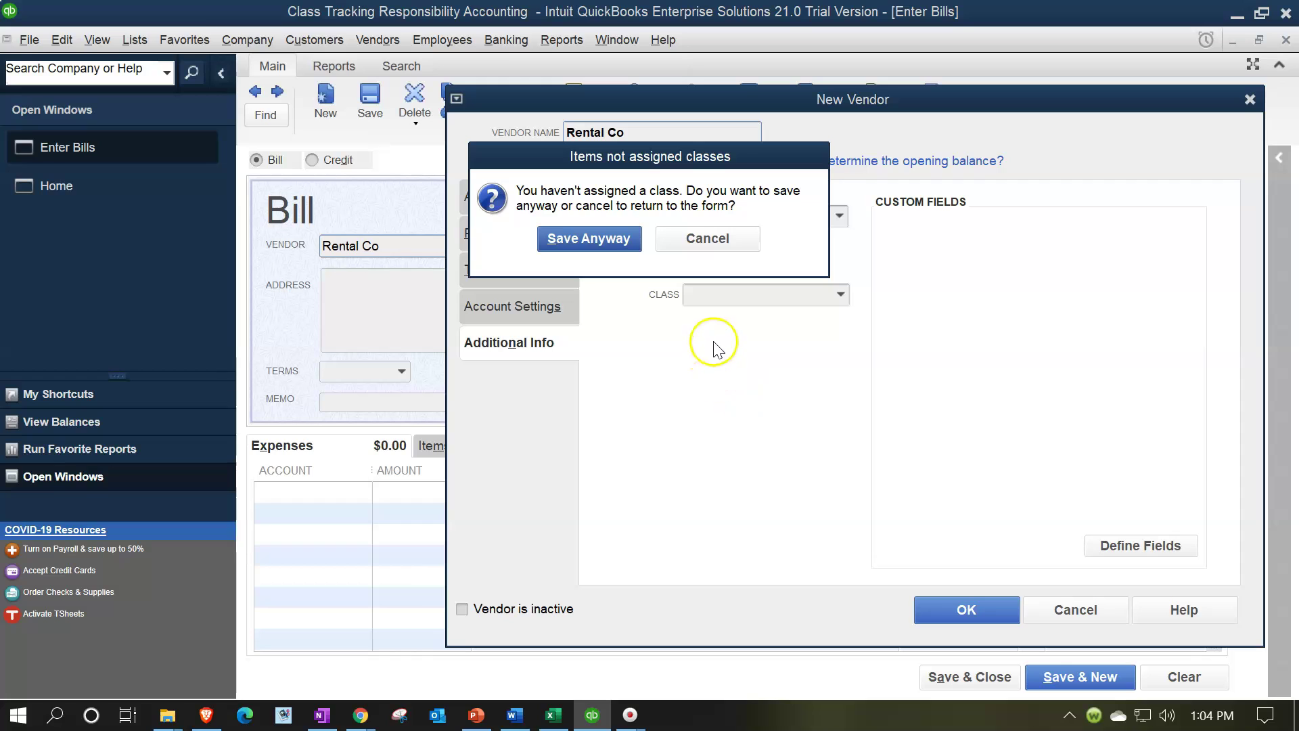
pyautogui.click(590, 243)
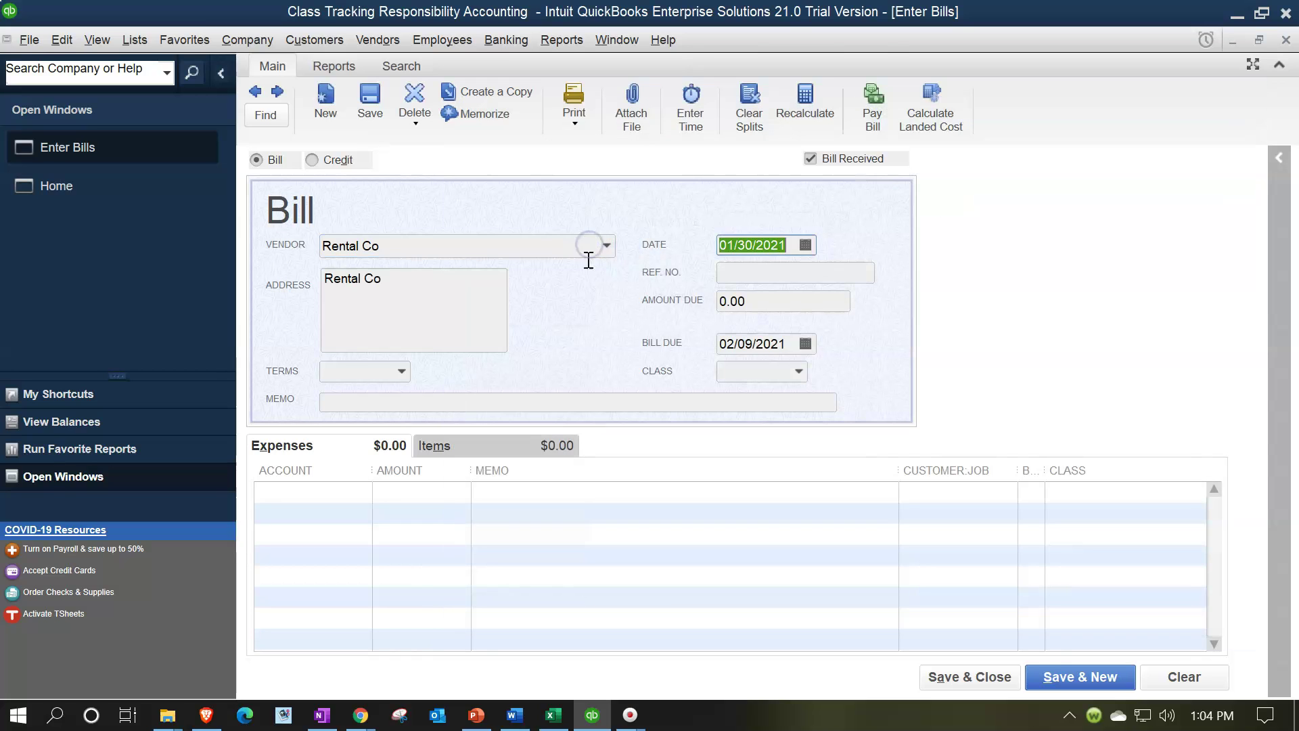
# Enter Rent as the account on the bill's first expense line
pyautogui.press('Tab')
pyautogui.press('Tab')
pyautogui.press('Tab')
pyautogui.press('Tab')
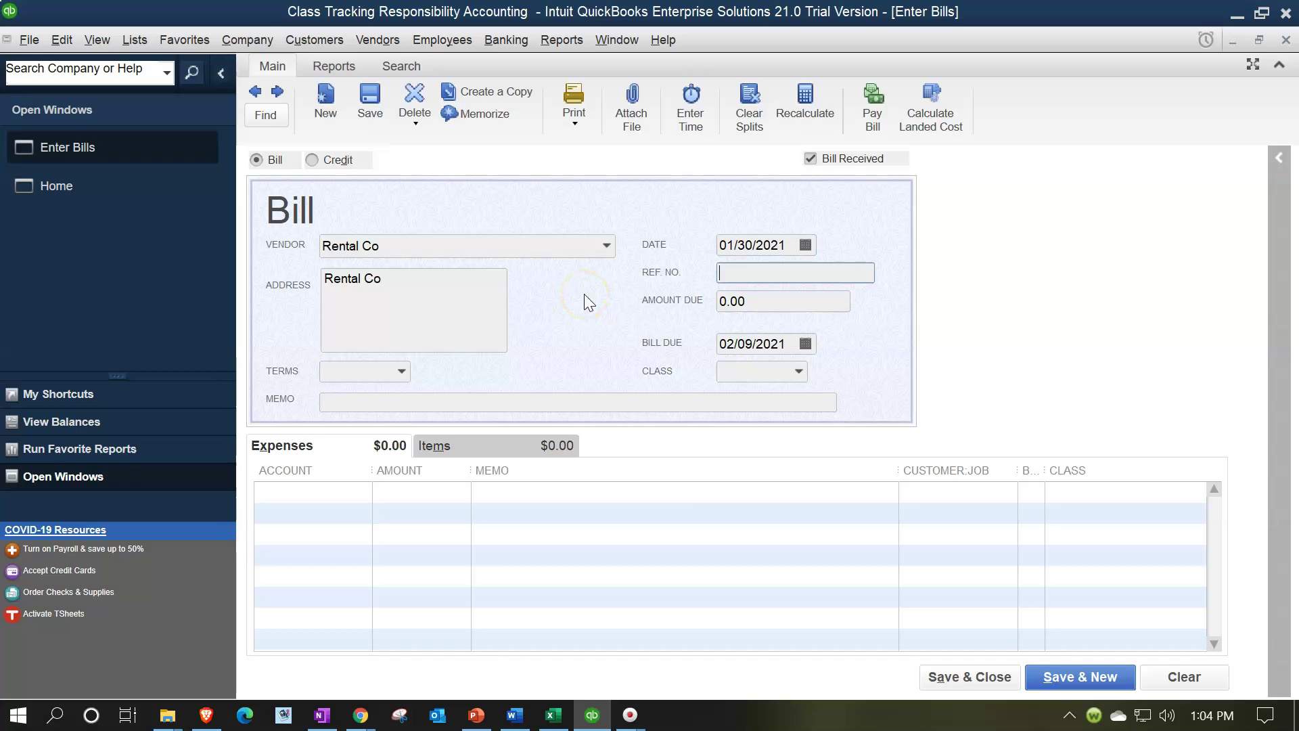
pyautogui.press('Tab')
pyautogui.press('Tab')
pyautogui.press('Tab')
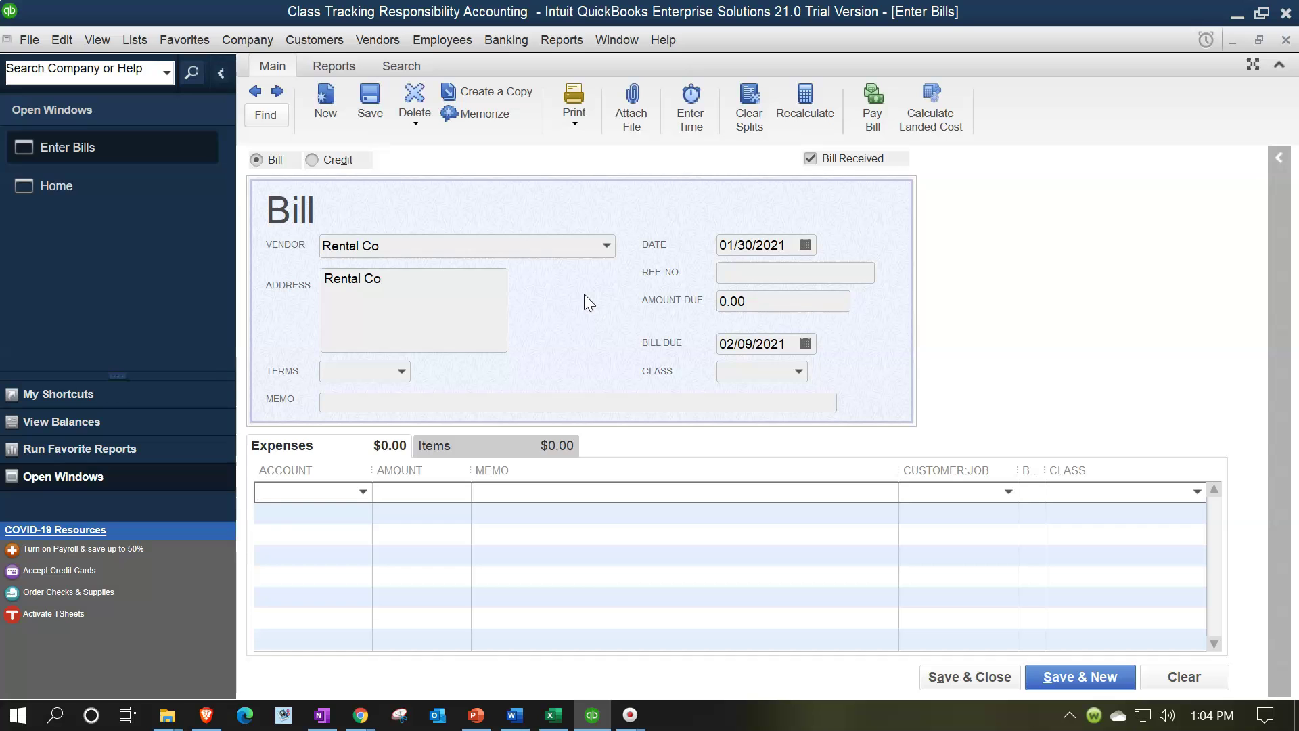
pyautogui.click(554, 715)
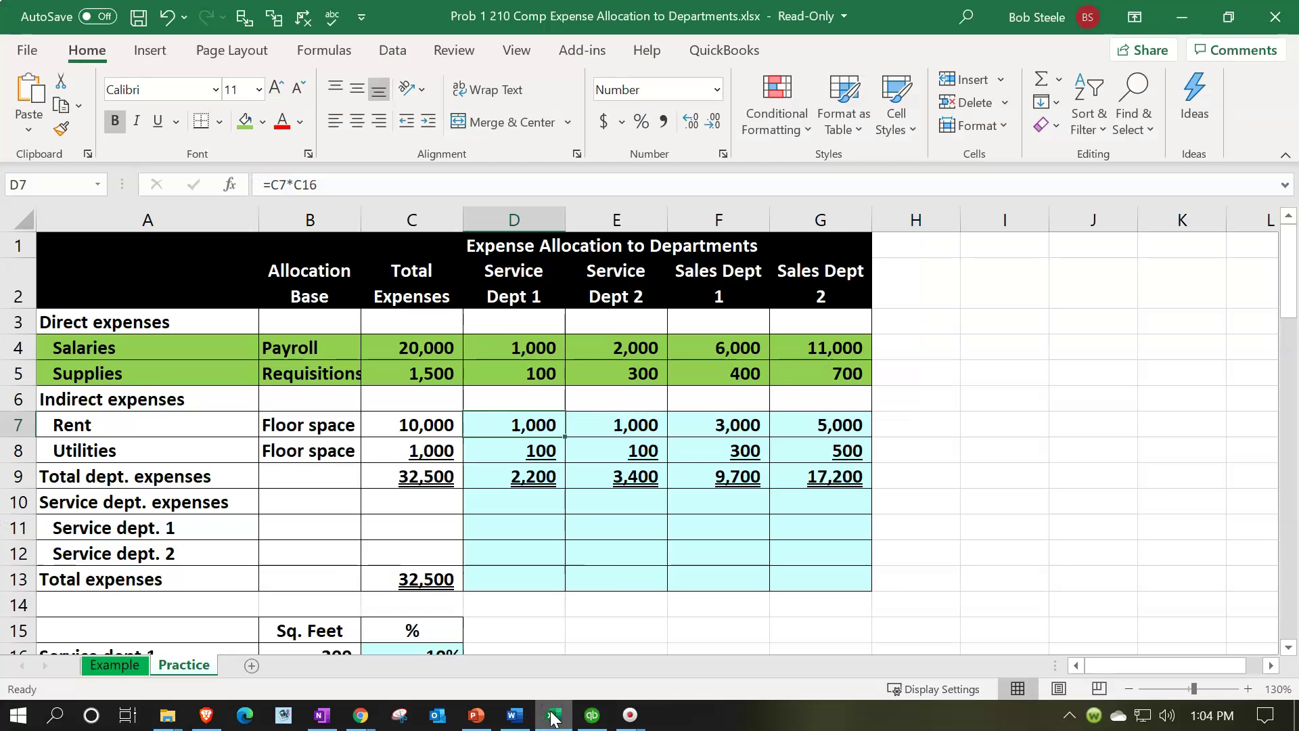
pyautogui.click(554, 715)
pyautogui.click(363, 488)
pyautogui.write('R')
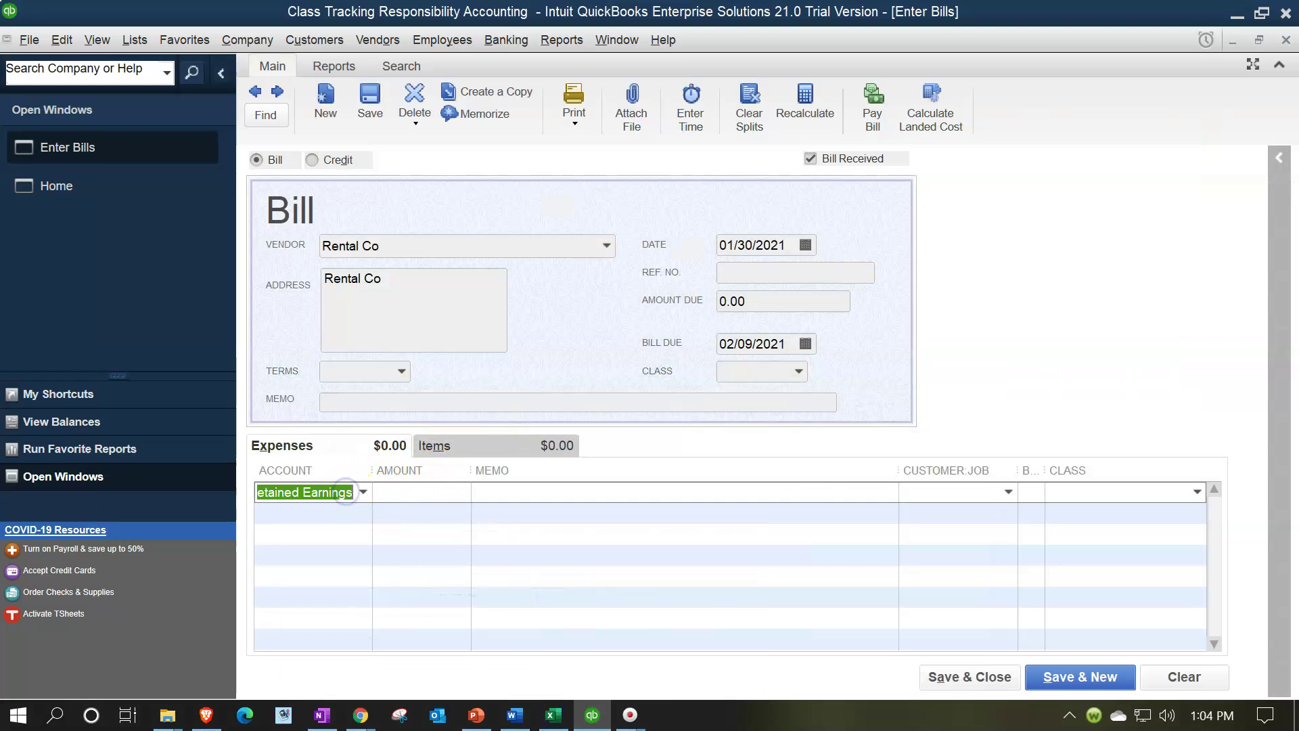
pyautogui.write('ent')
pyautogui.press('Tab')
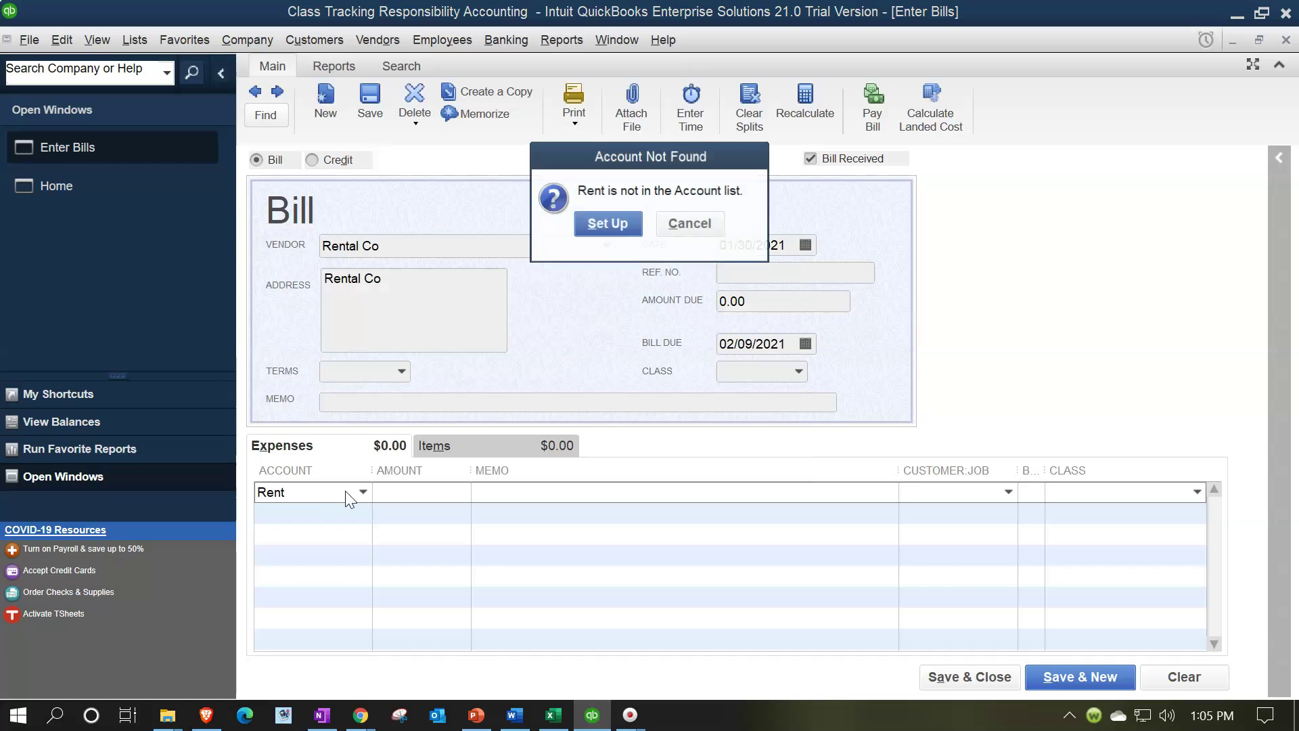
# Set up Rent as a new account of type Expense and save it
pyautogui.press('Return')
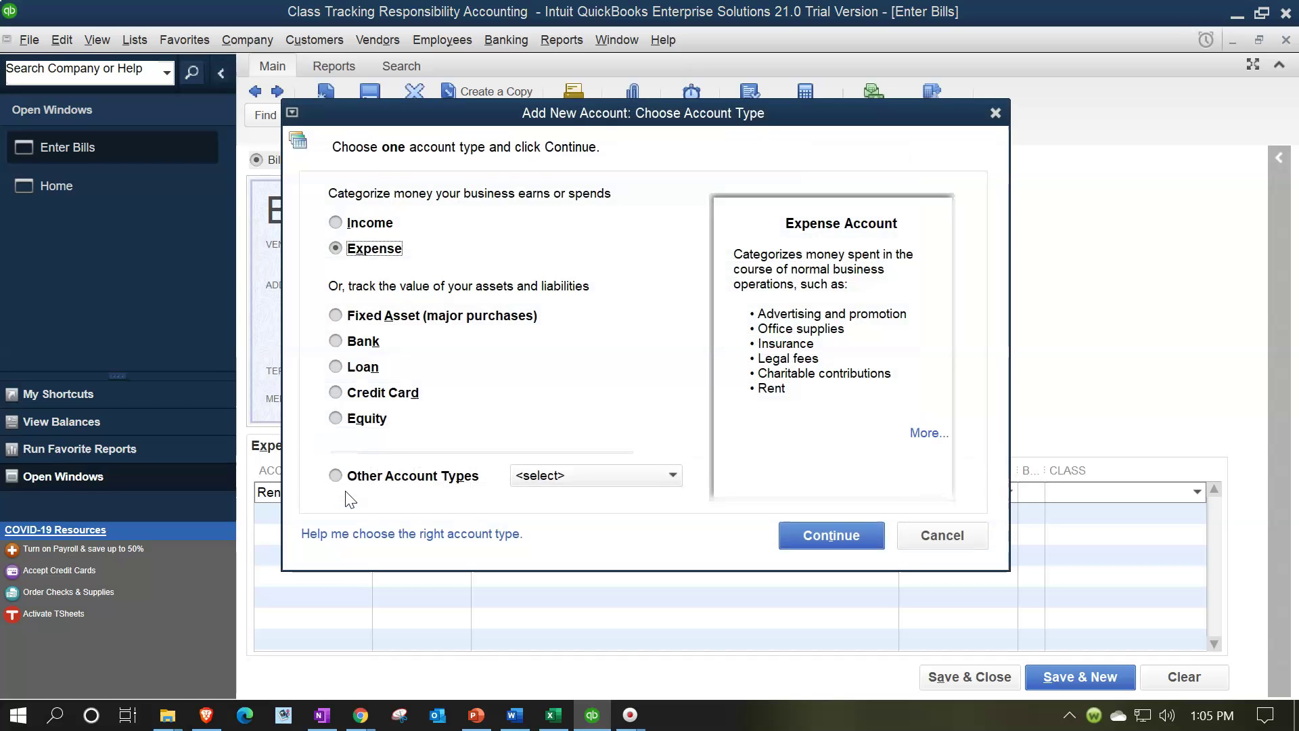
pyautogui.click(819, 539)
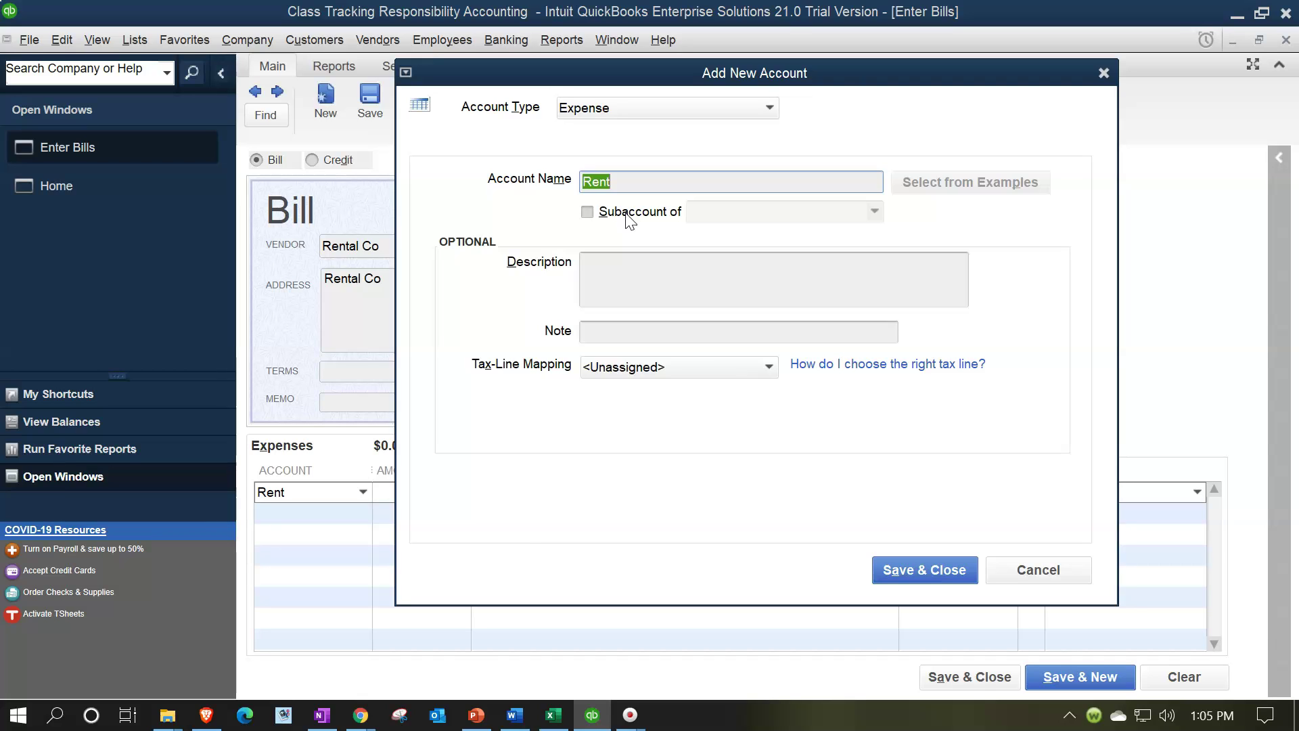
pyautogui.click(915, 574)
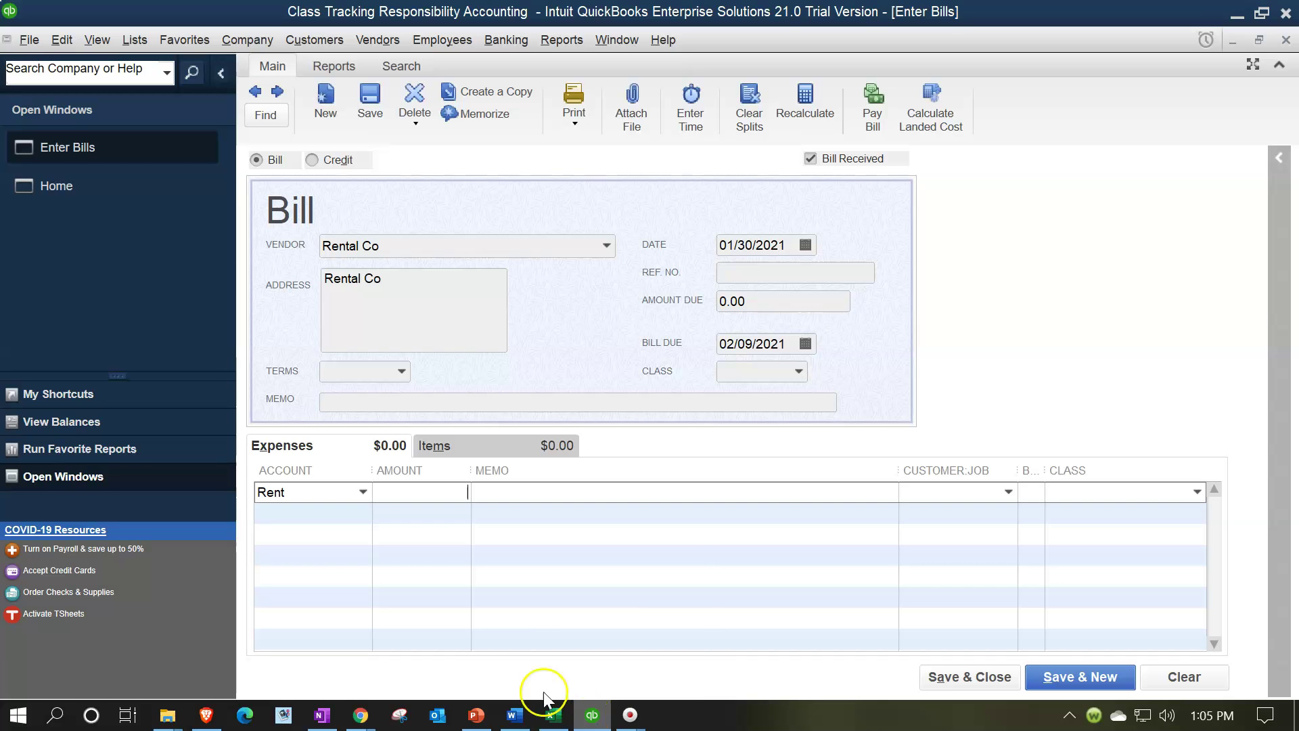
# Look up the total rent in the Excel worksheet and set the bill's amount due to 10,000
pyautogui.click(551, 716)
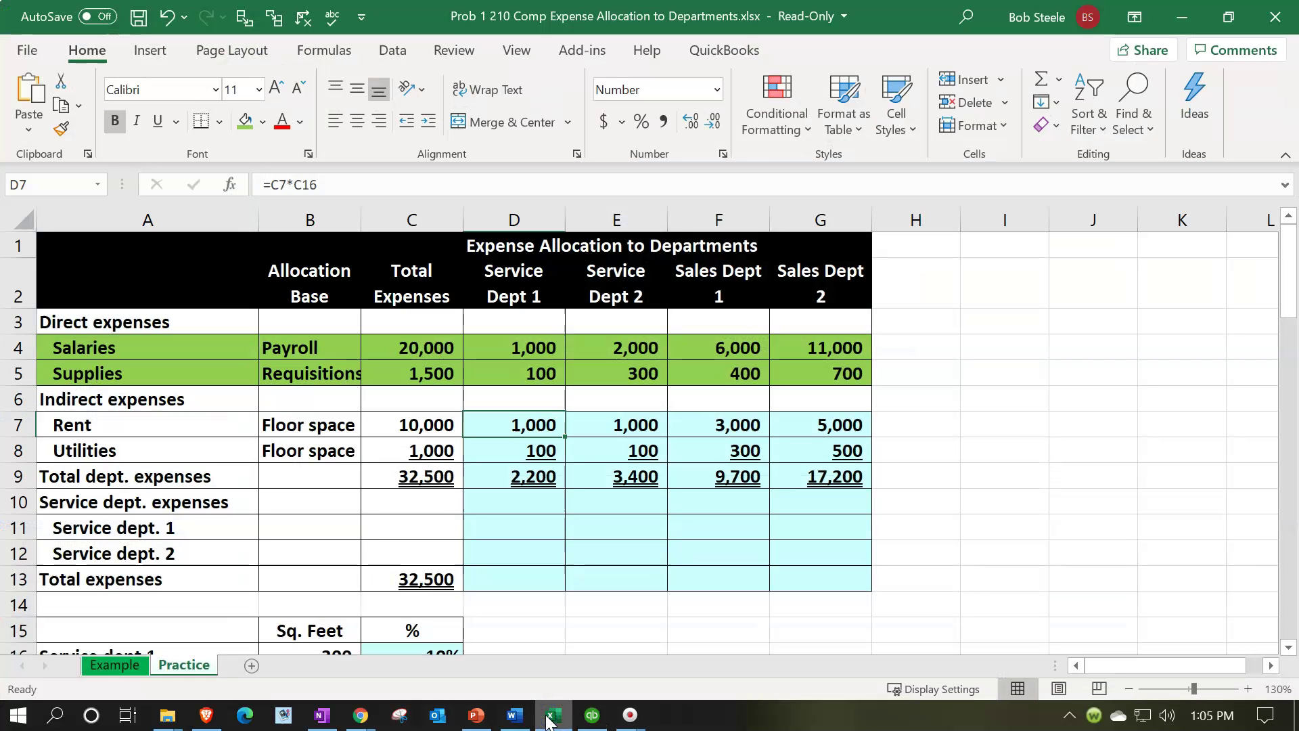
pyautogui.click(436, 423)
pyautogui.click(592, 715)
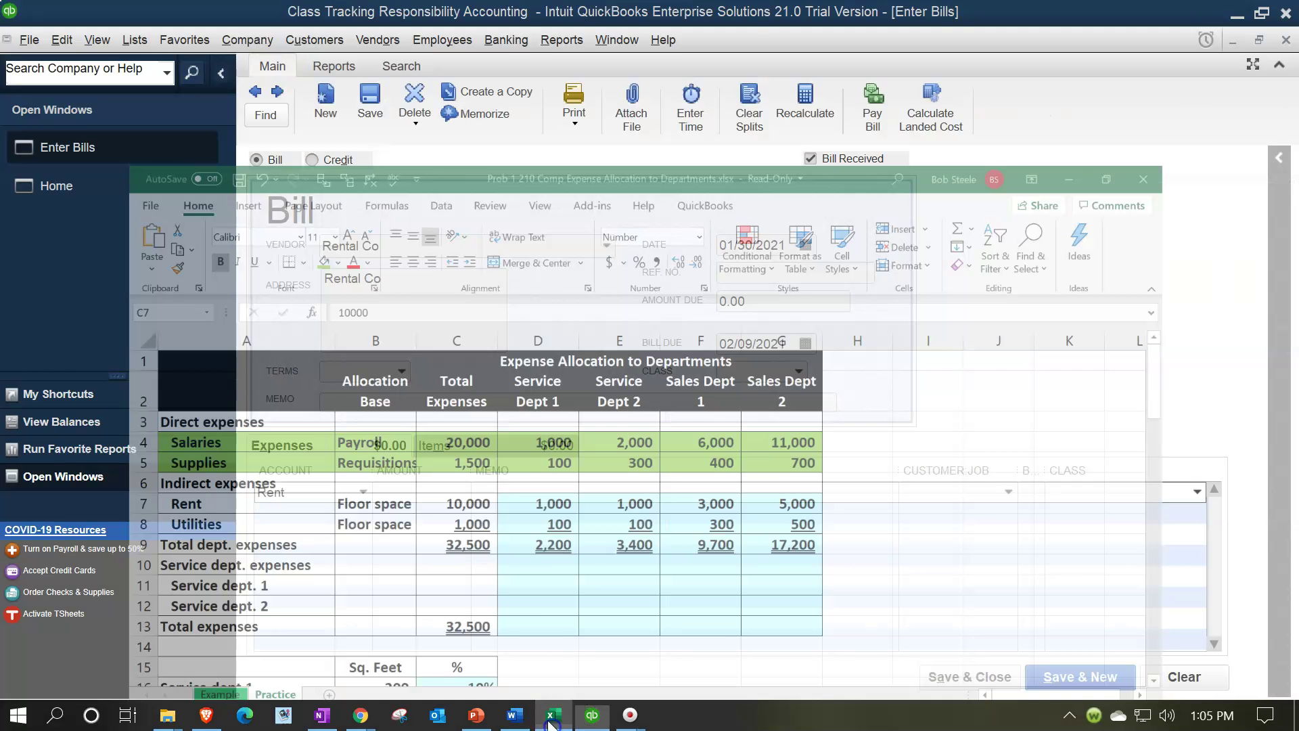
pyautogui.click(779, 300)
pyautogui.write('10,000')
pyautogui.press('Tab')
pyautogui.press('Tab')
pyautogui.press('Tab')
pyautogui.press('Tab')
pyautogui.press('Tab')
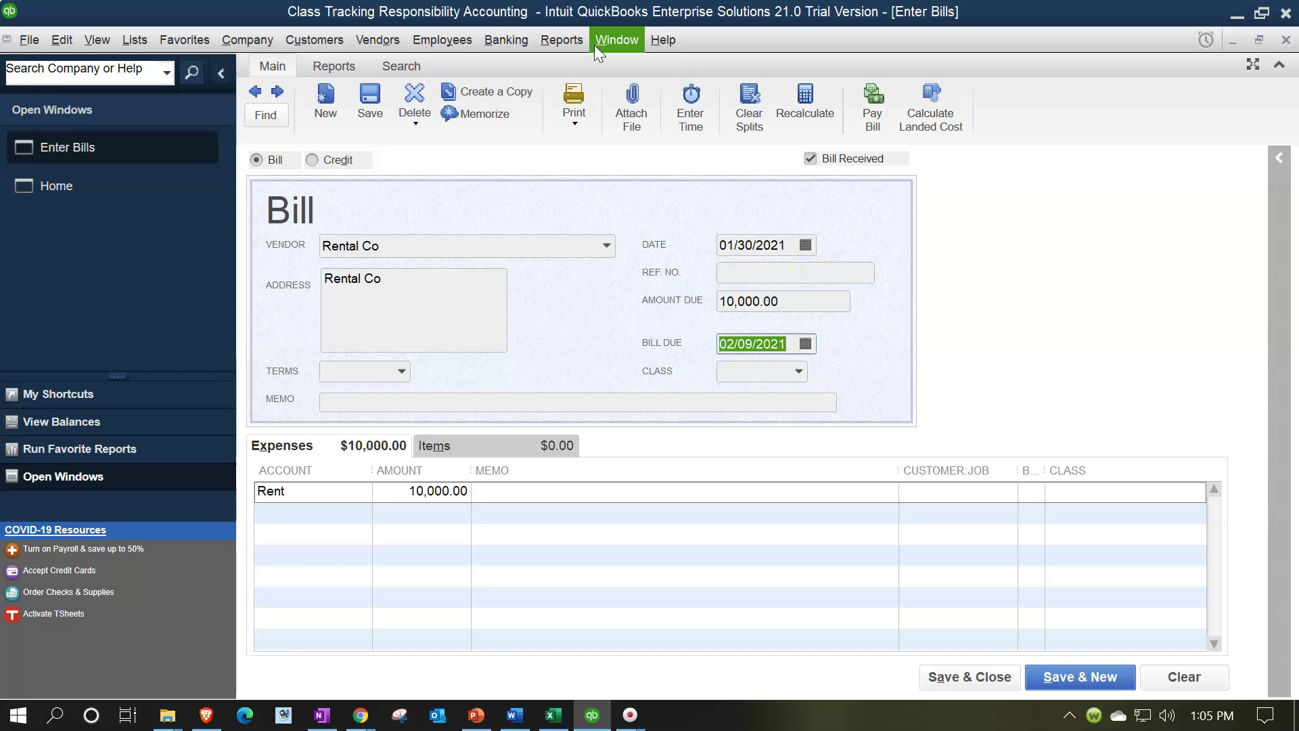
pyautogui.press('Tab')
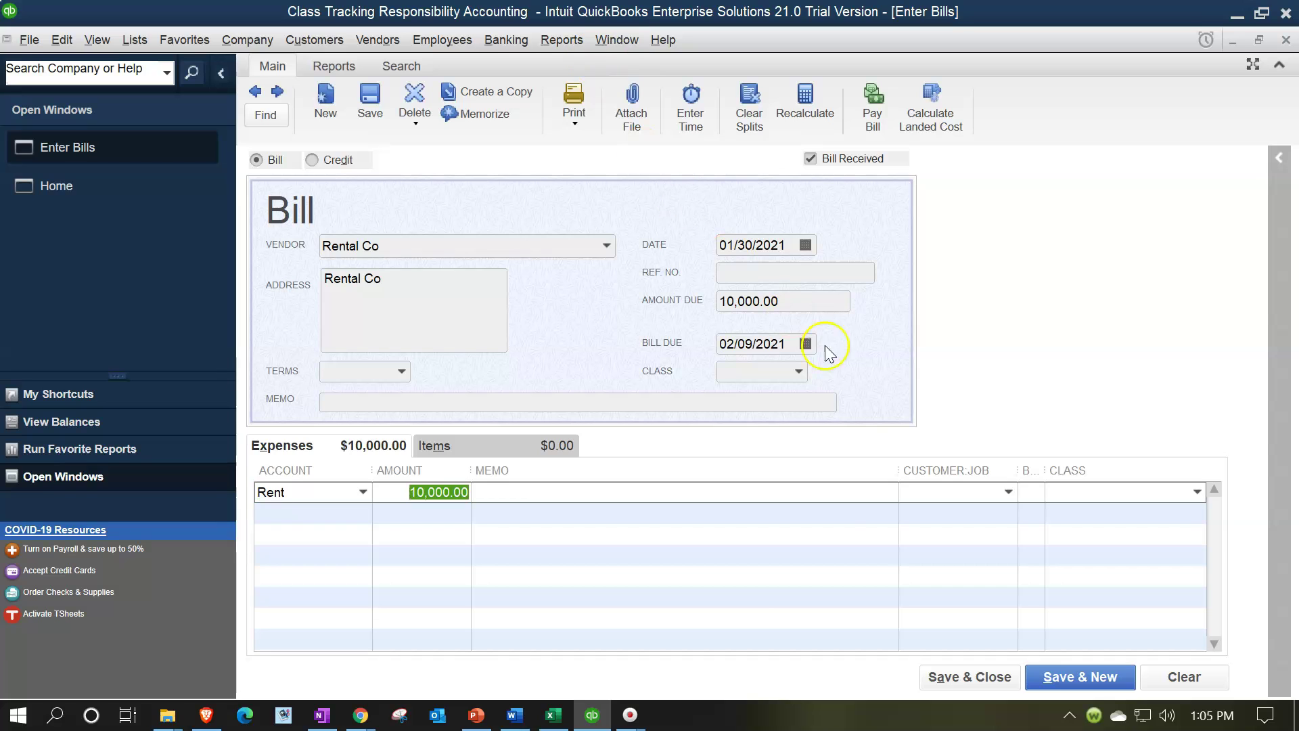
# Check Service Dept 1's rent share in Excel and set the Rent line's amount on the bill to 1,000
pyautogui.click(555, 716)
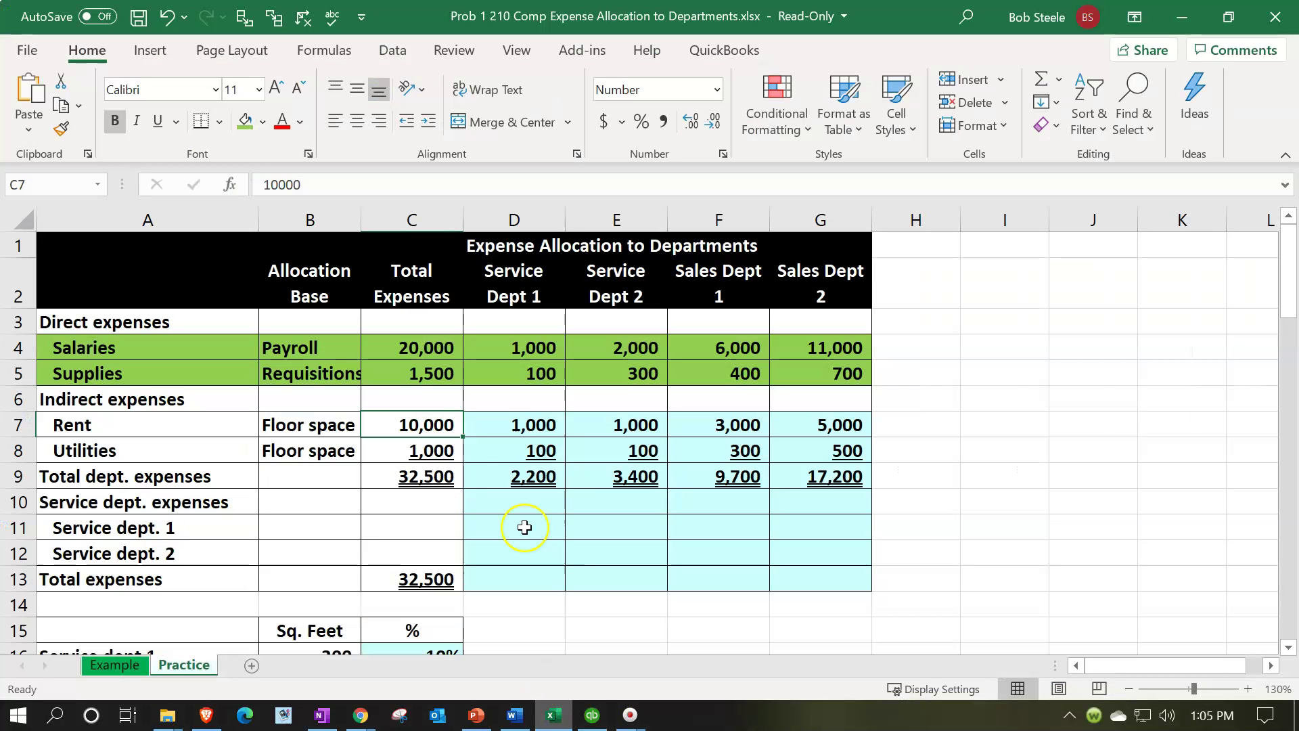
pyautogui.click(501, 425)
pyautogui.click(553, 716)
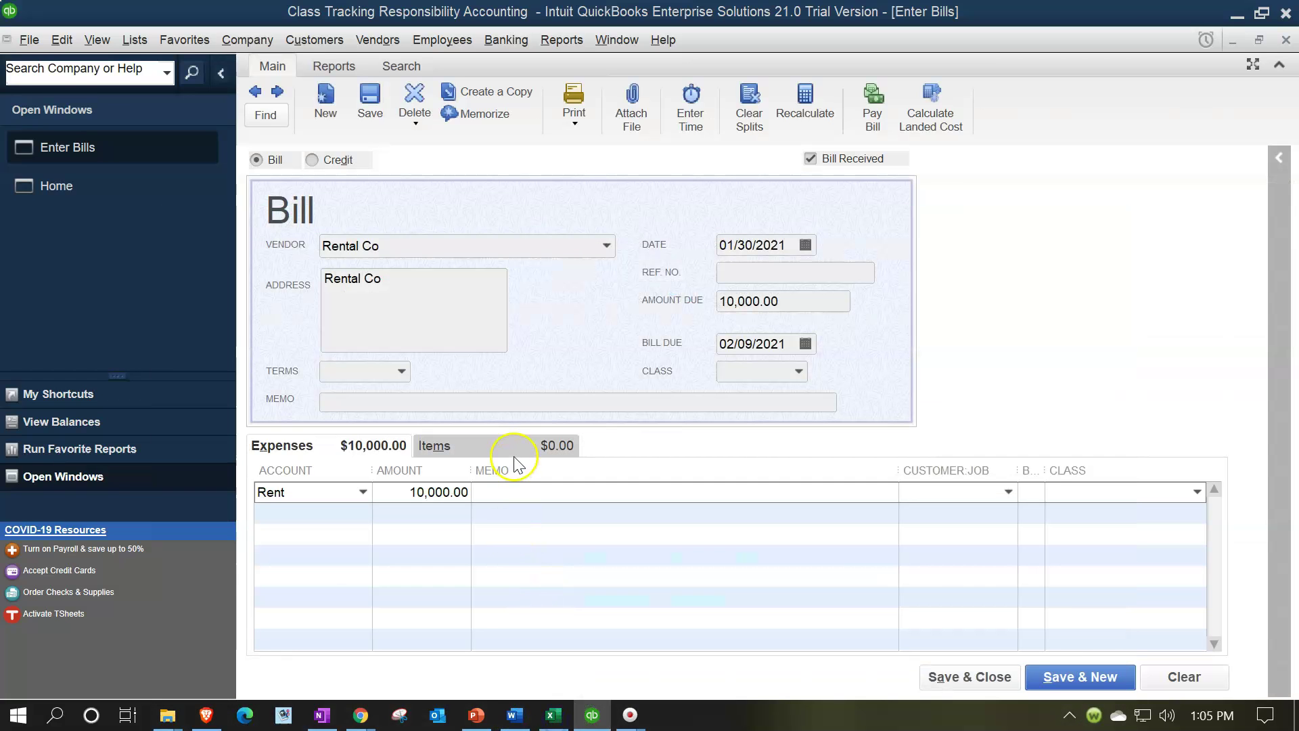
pyautogui.write('1000')
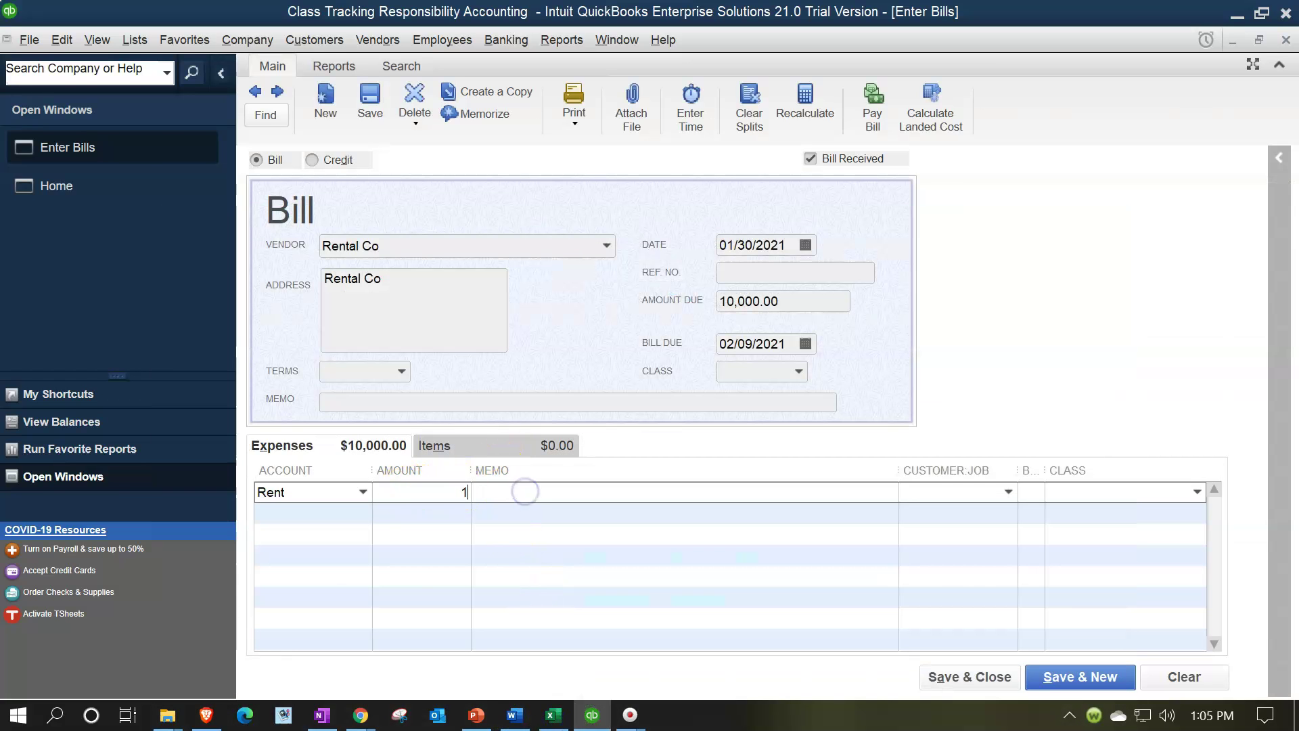
pyautogui.press('Tab')
pyautogui.press('Tab')
pyautogui.press('Tab')
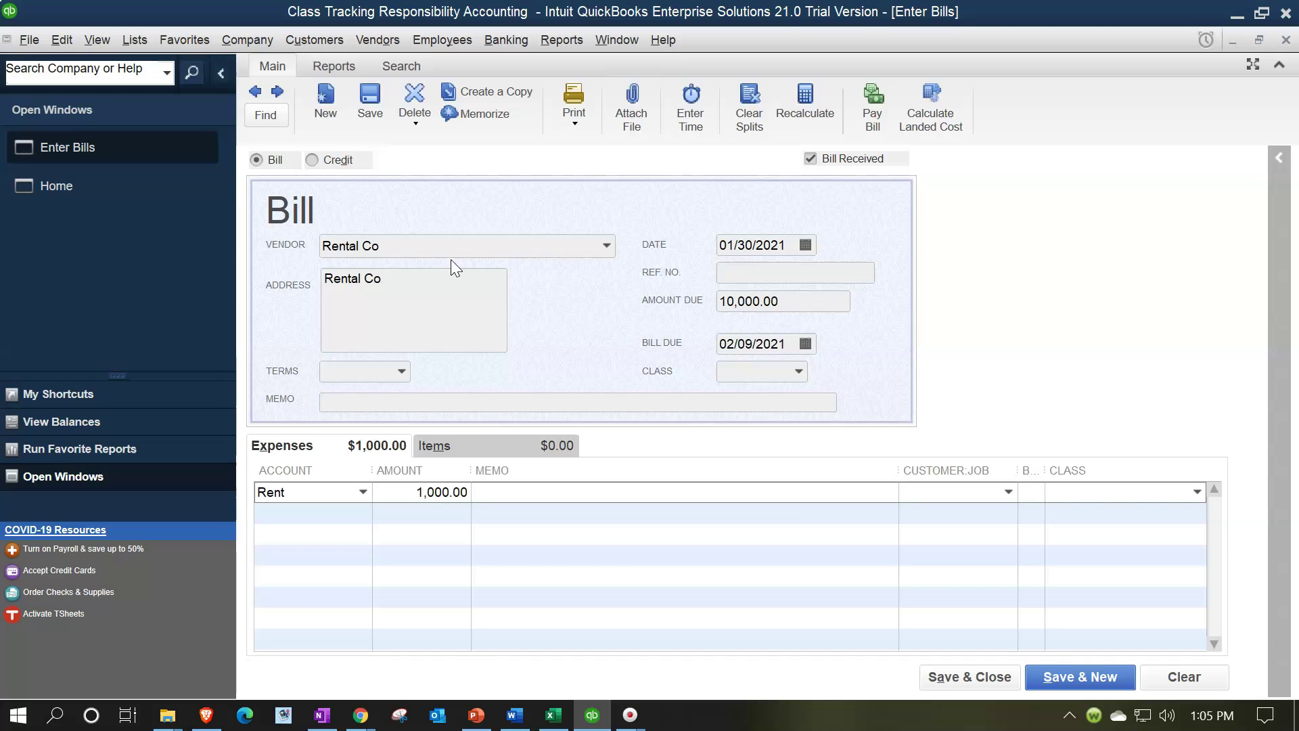
# Assign the class Service D1 to the bill's first Rent line
pyautogui.write('Sales D1')
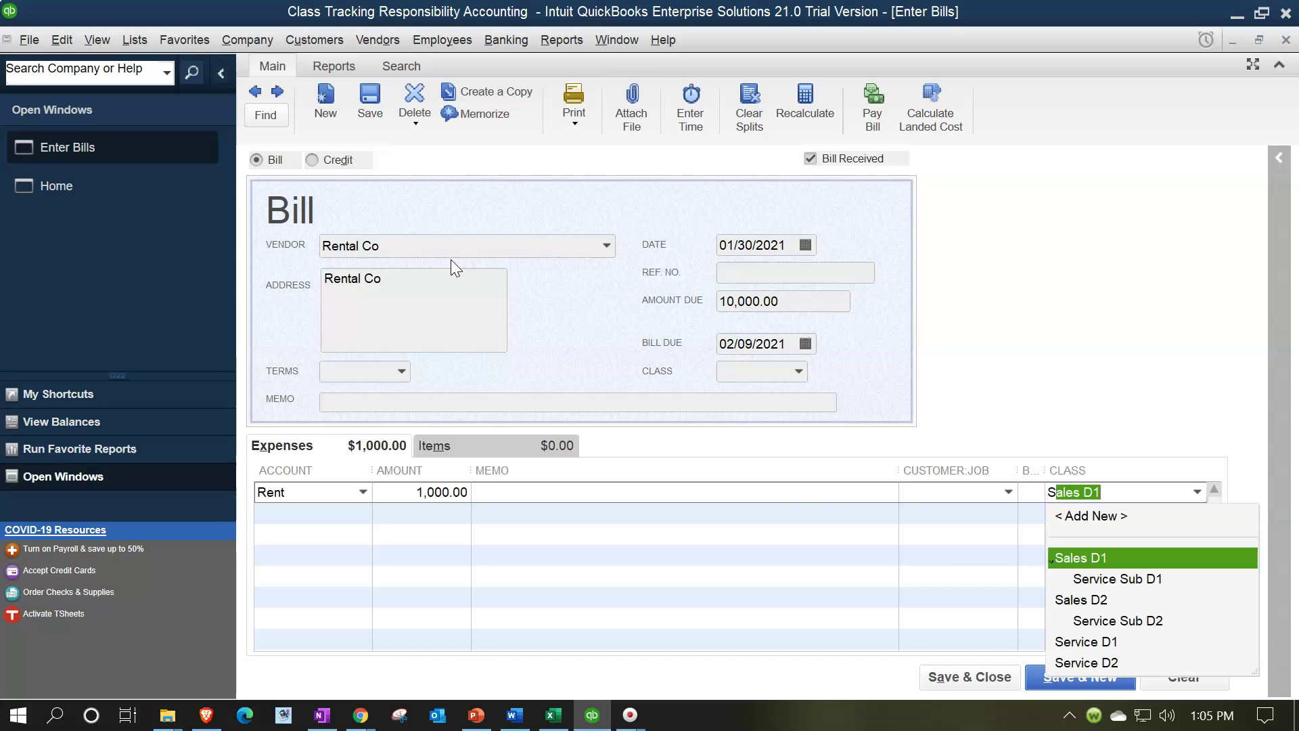
pyautogui.click(1103, 641)
pyautogui.press('Tab')
# Add a second Rent line for Service Dept 2's share from the Excel worksheet, with amount 1,000 and class Service D2
pyautogui.write('Re')
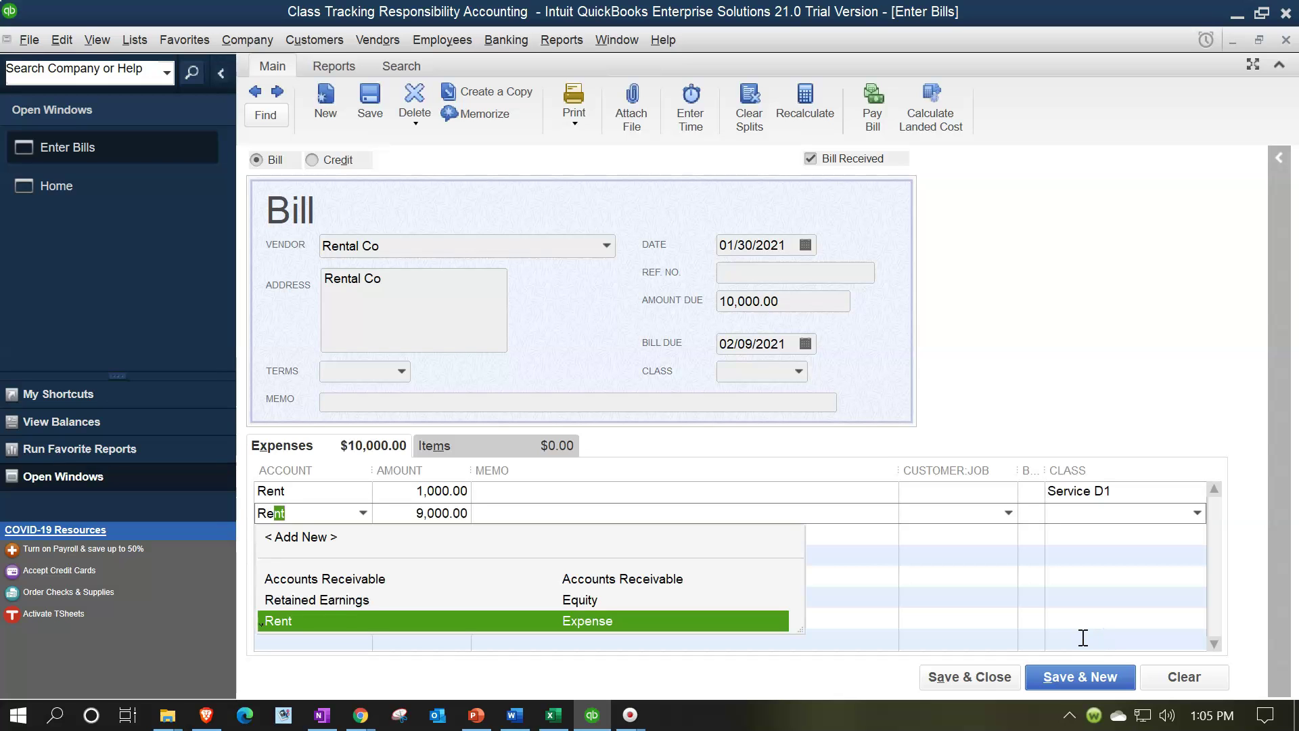
pyautogui.press('Tab')
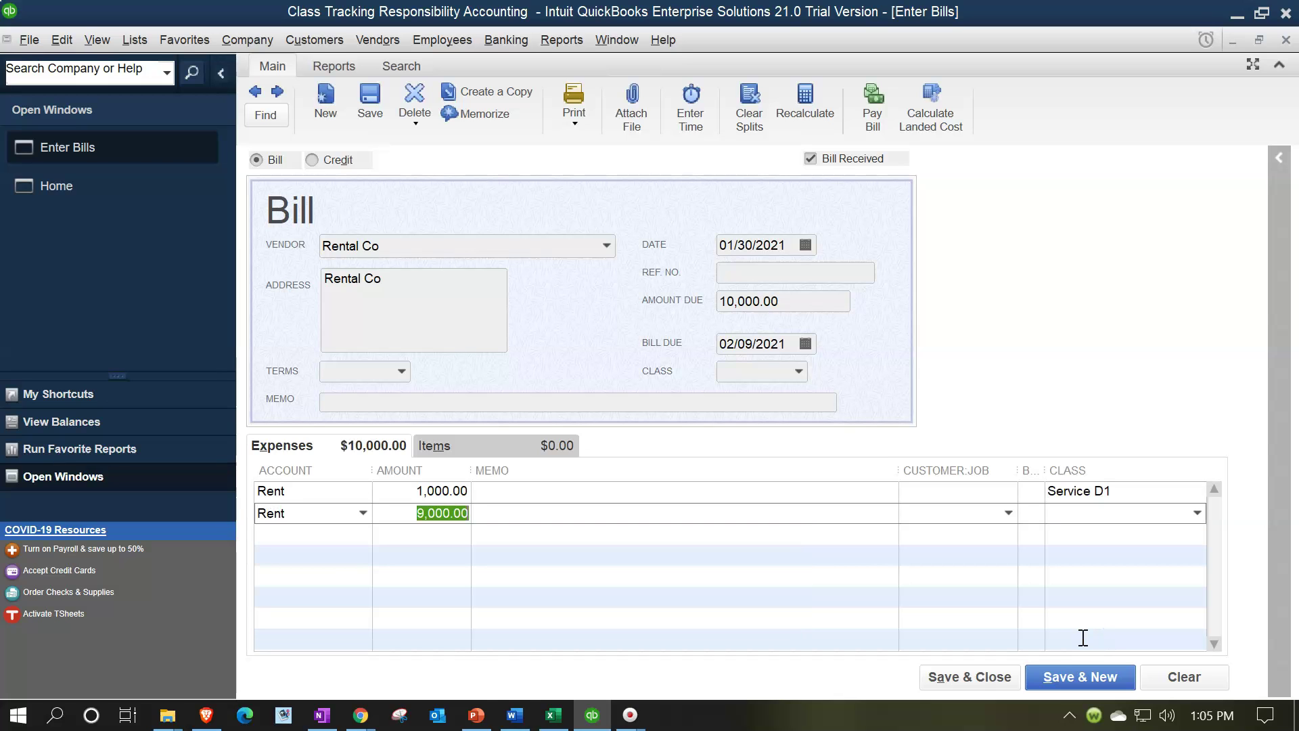
pyautogui.click(553, 715)
pyautogui.click(626, 428)
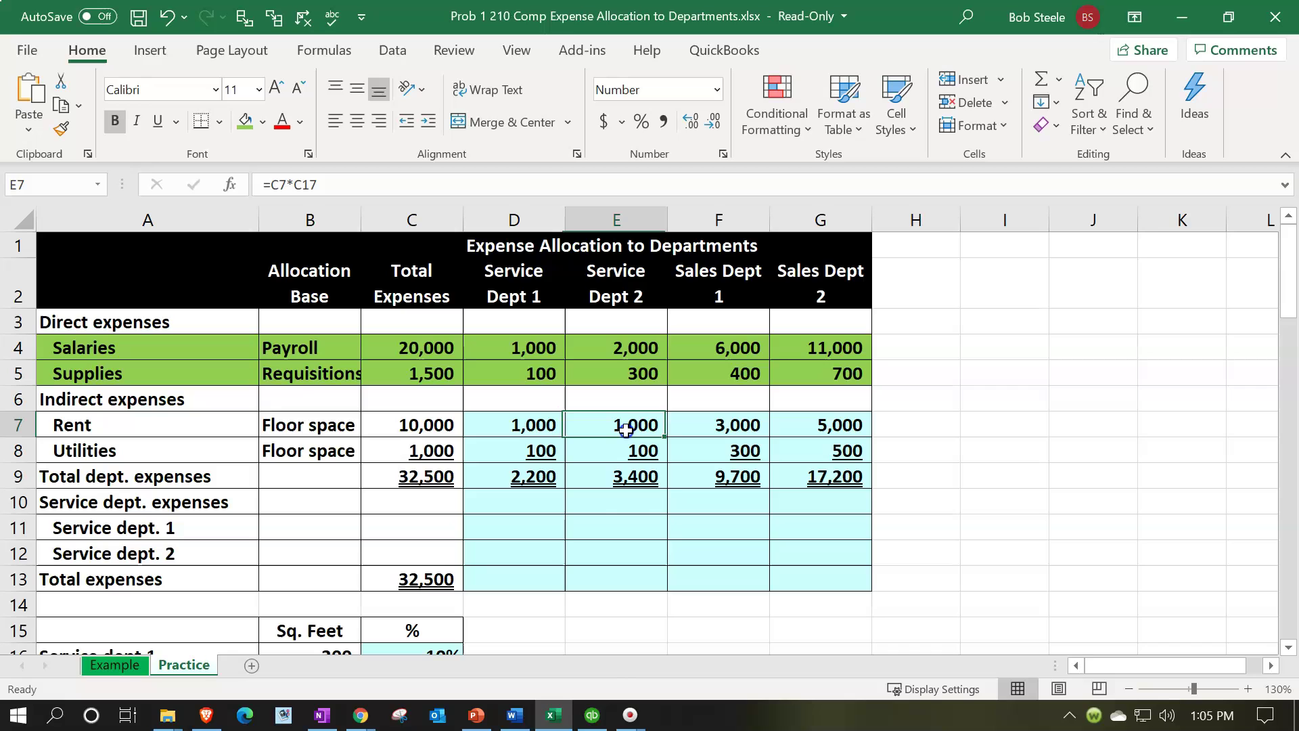
pyautogui.click(591, 715)
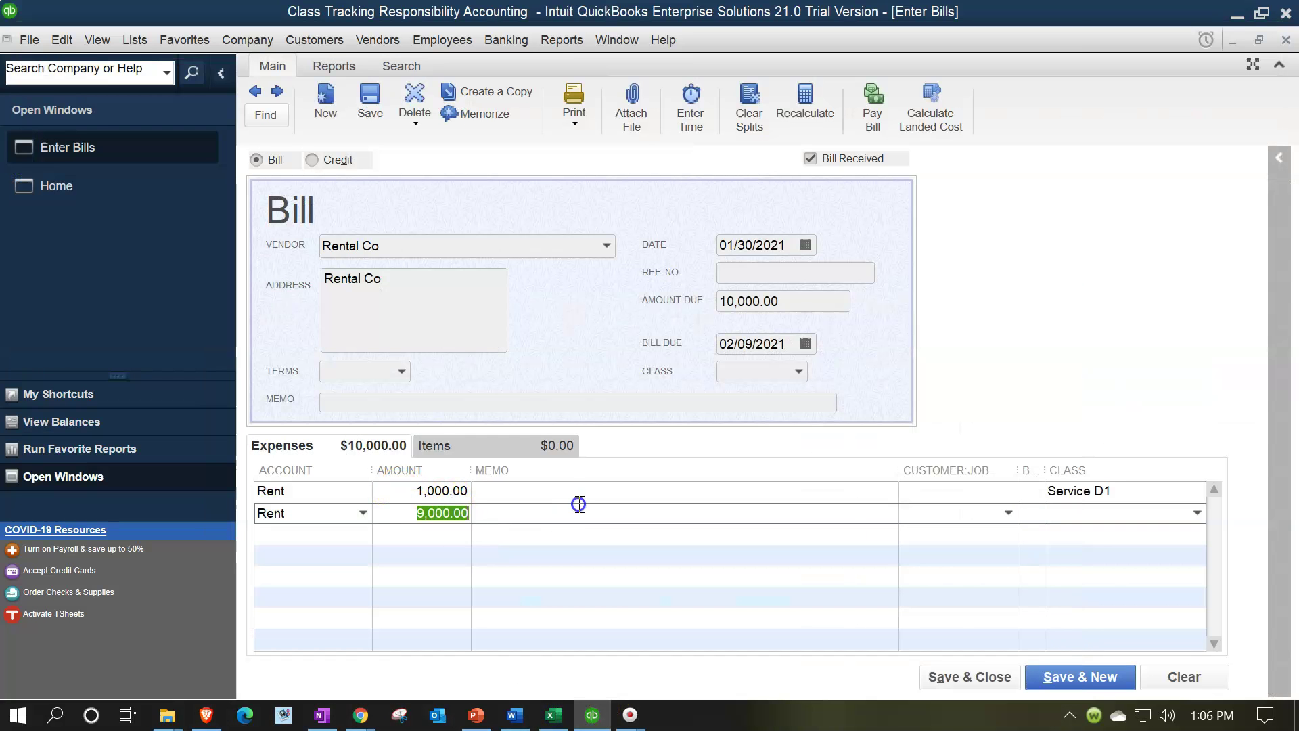
pyautogui.write('10')
pyautogui.press('Tab')
pyautogui.press('Tab')
pyautogui.press('Tab')
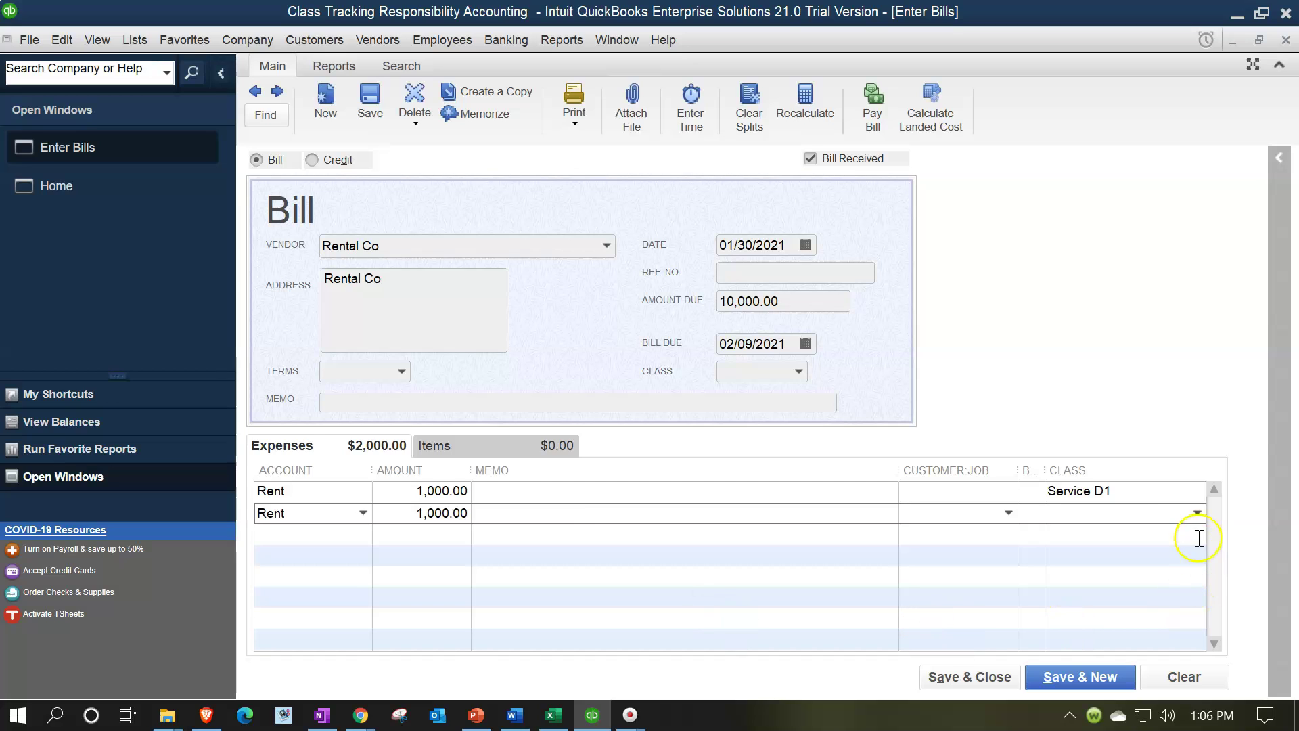
pyautogui.click(1196, 513)
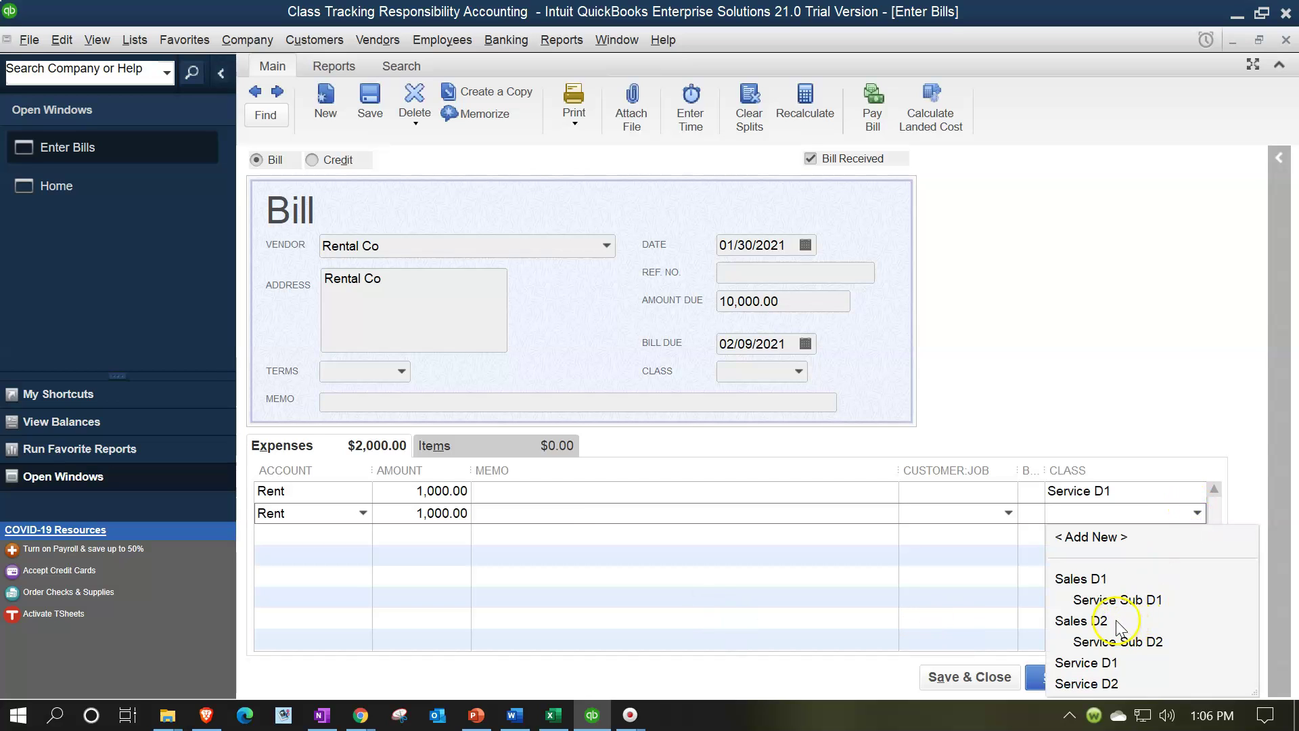
pyautogui.click(1087, 684)
pyautogui.press('Tab')
# Add a third Rent line for Sales Dept 1's share from the Excel worksheet, with amount 3,000 and class Sales D1
pyautogui.write('Re')
pyautogui.press('Tab')
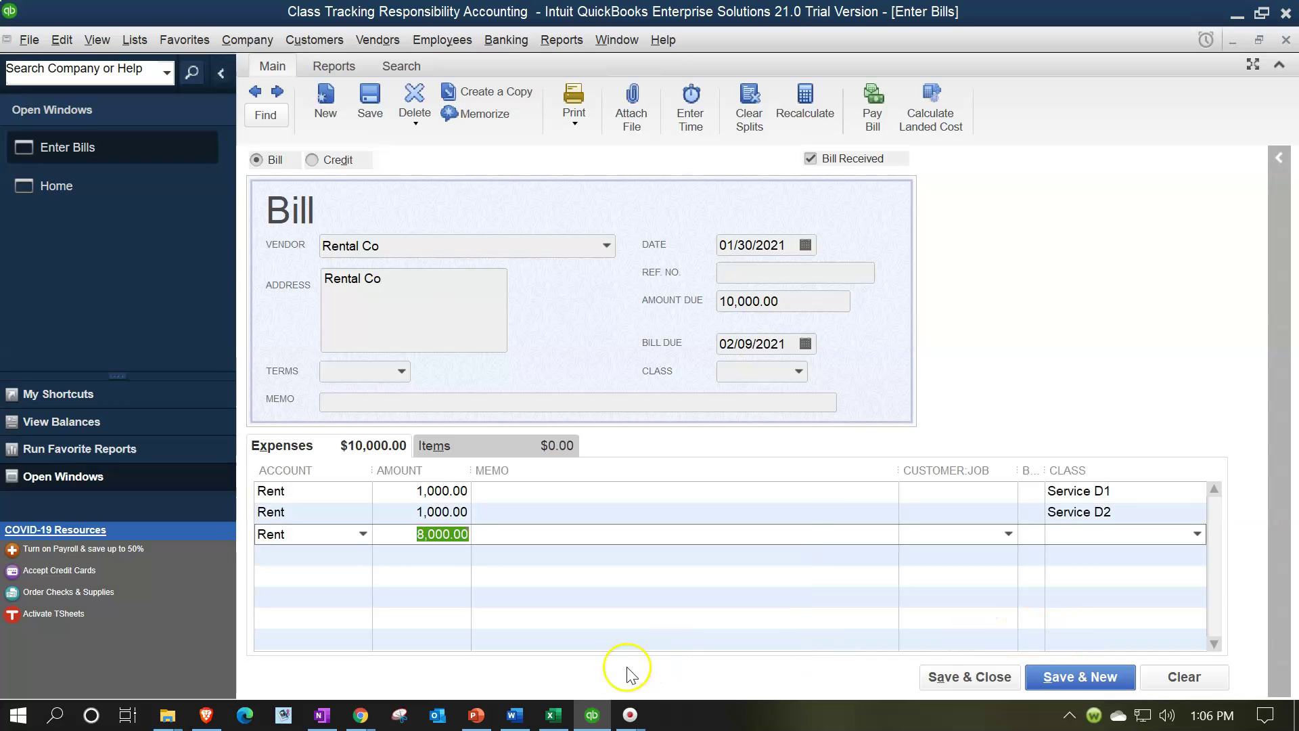
pyautogui.click(554, 715)
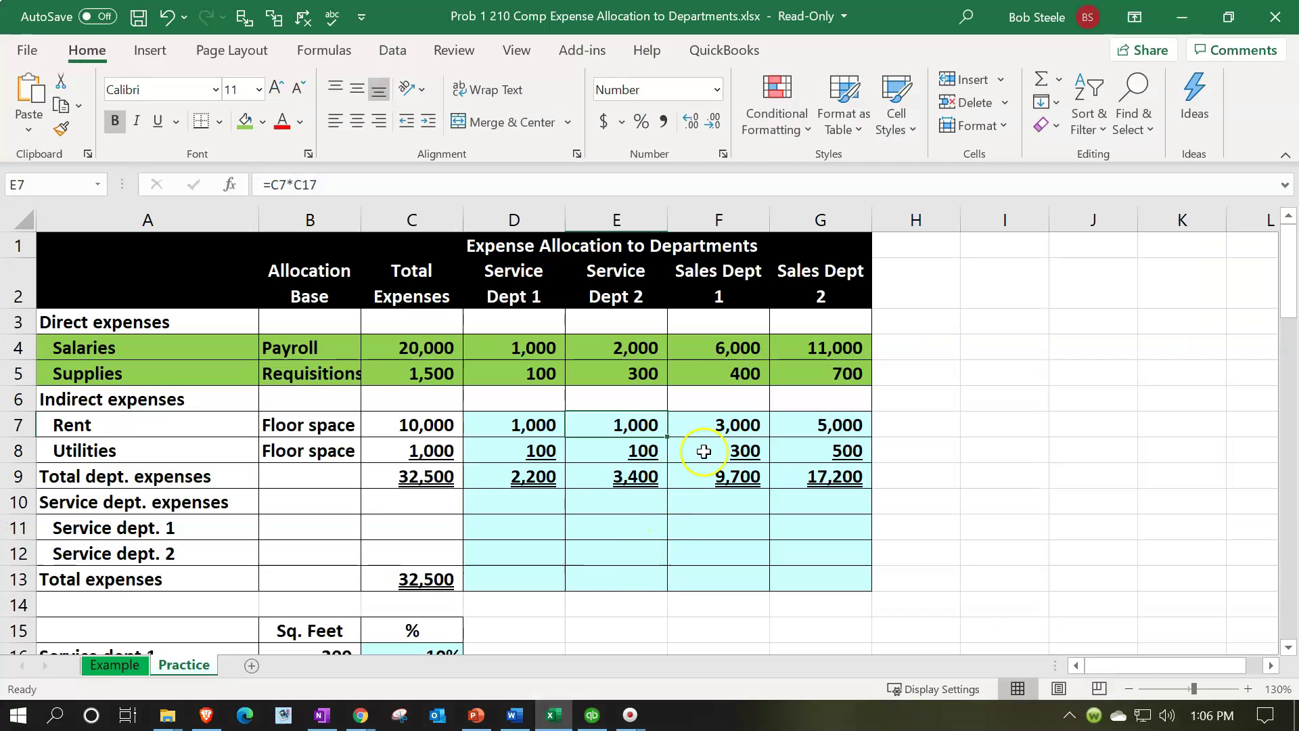
pyautogui.click(731, 425)
pyautogui.click(553, 715)
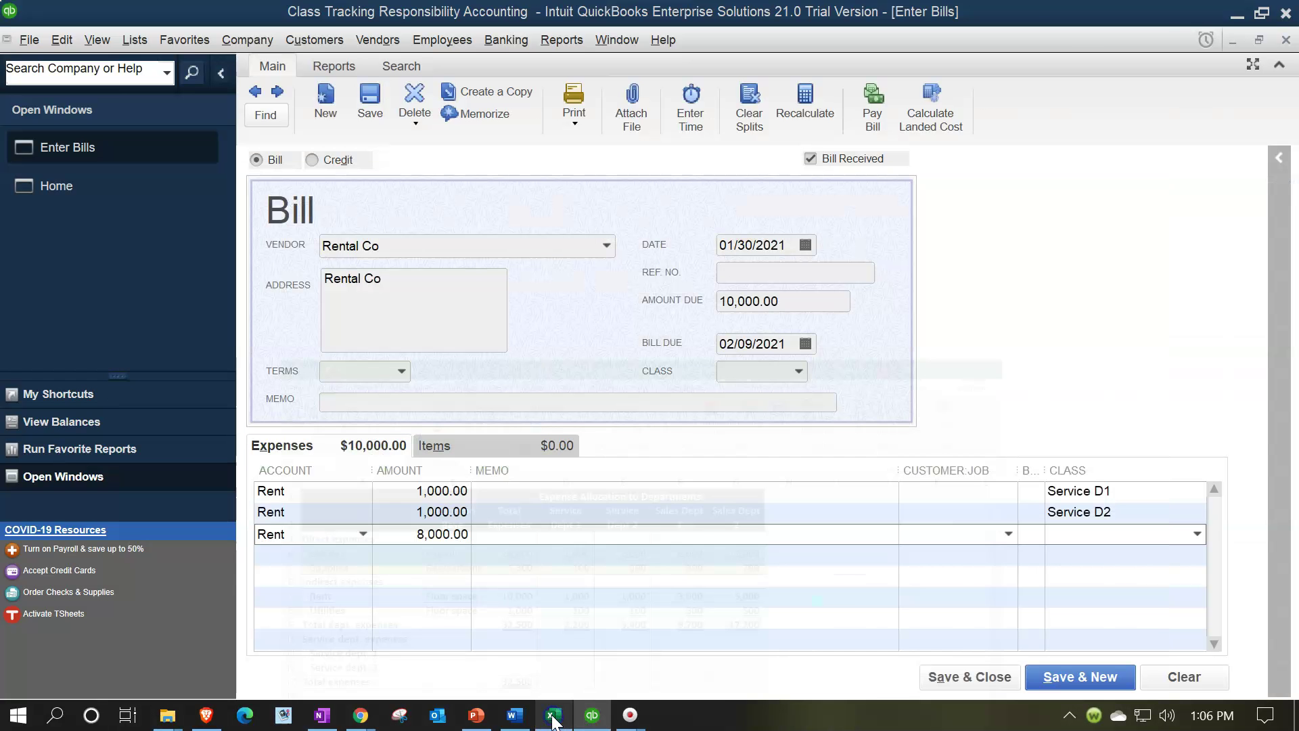
pyautogui.write('3,0')
pyautogui.write('000')
pyautogui.press('Tab')
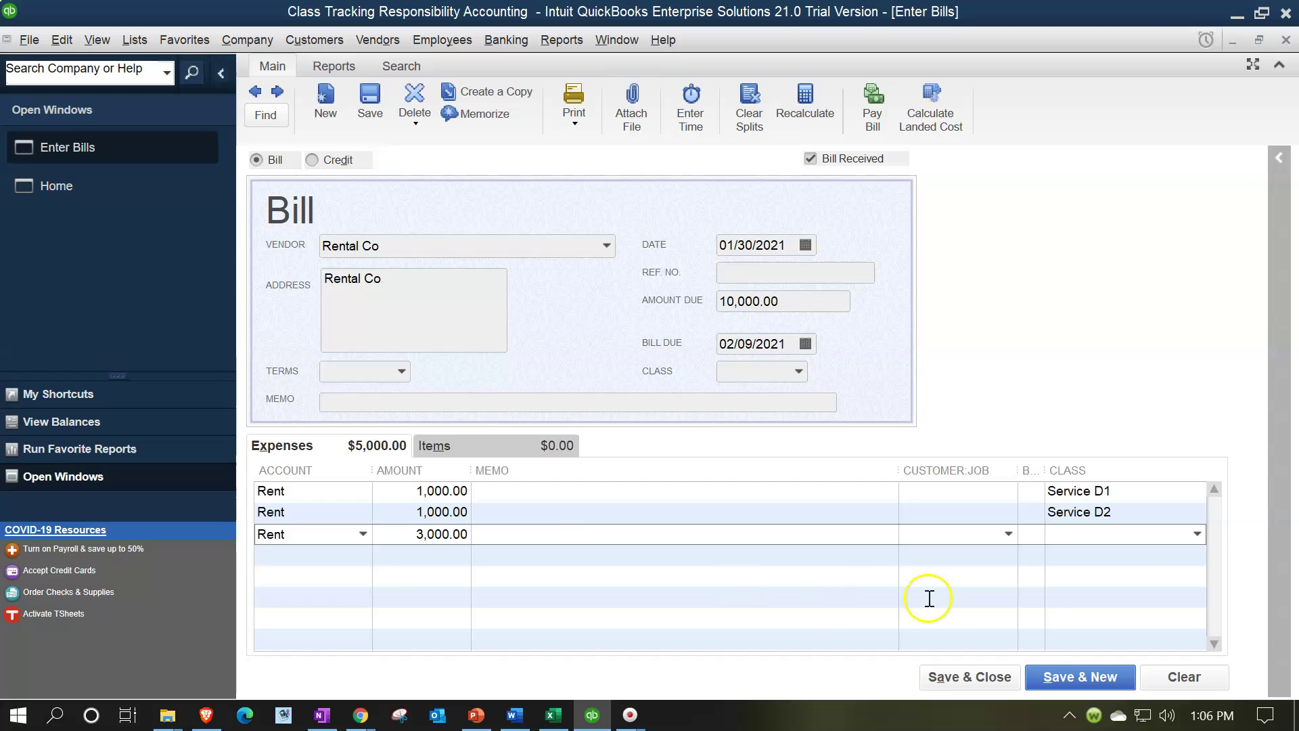
pyautogui.click(1194, 534)
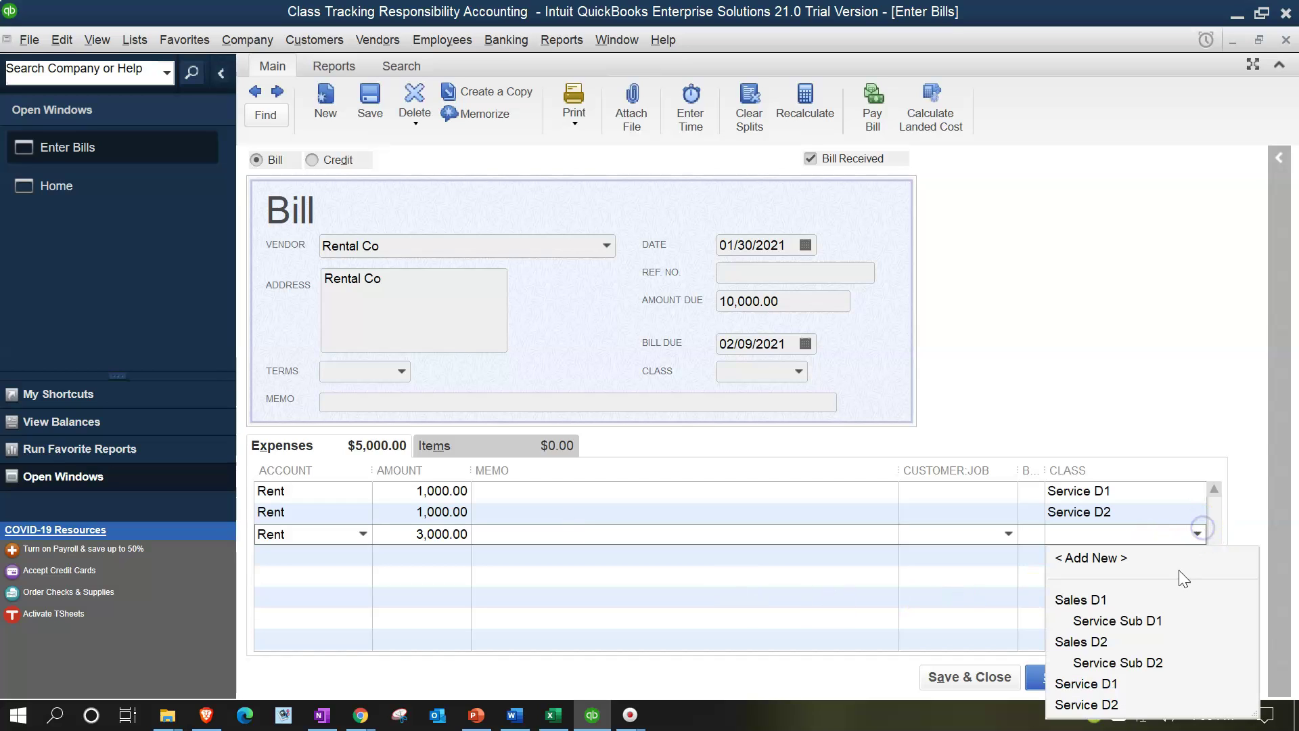
pyautogui.click(1081, 600)
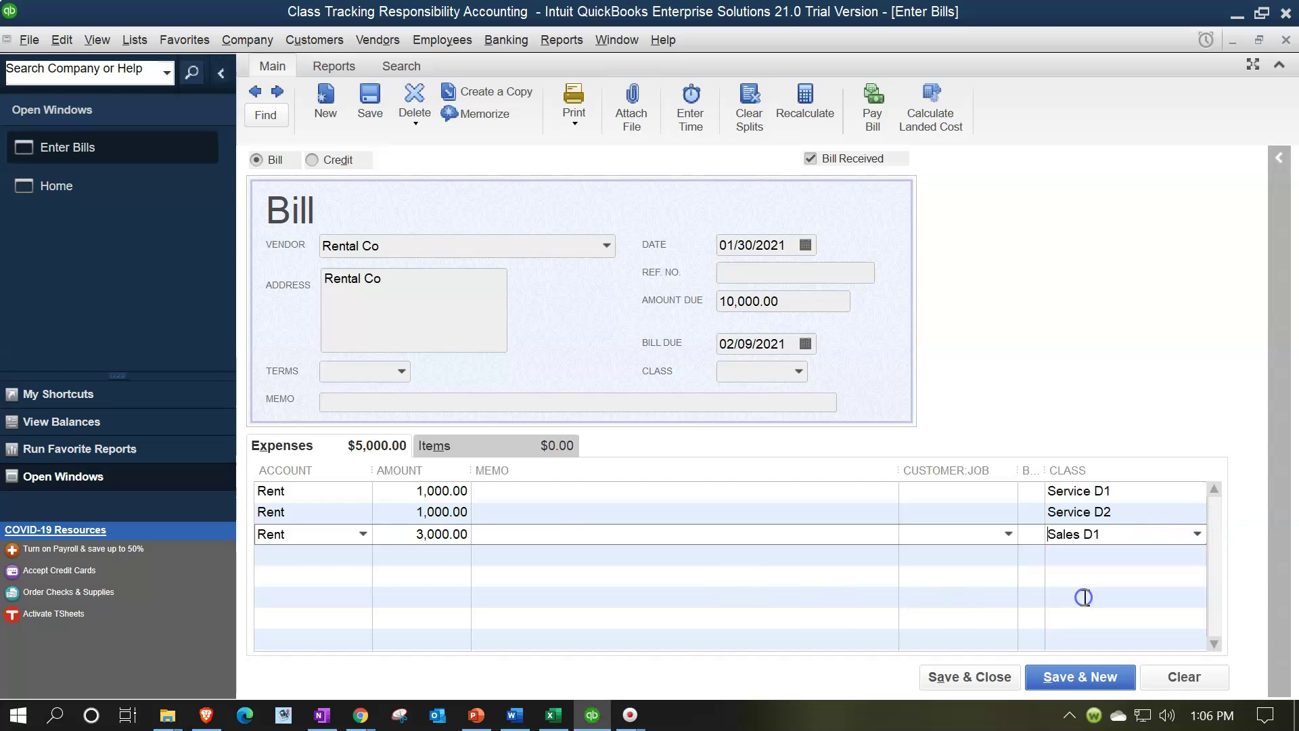
pyautogui.press('Tab')
# Check Sales Dept 2's rent share in Excel and complete the fourth bill line with account Rent, amount 5,000 and class Sales D2
pyautogui.click(554, 714)
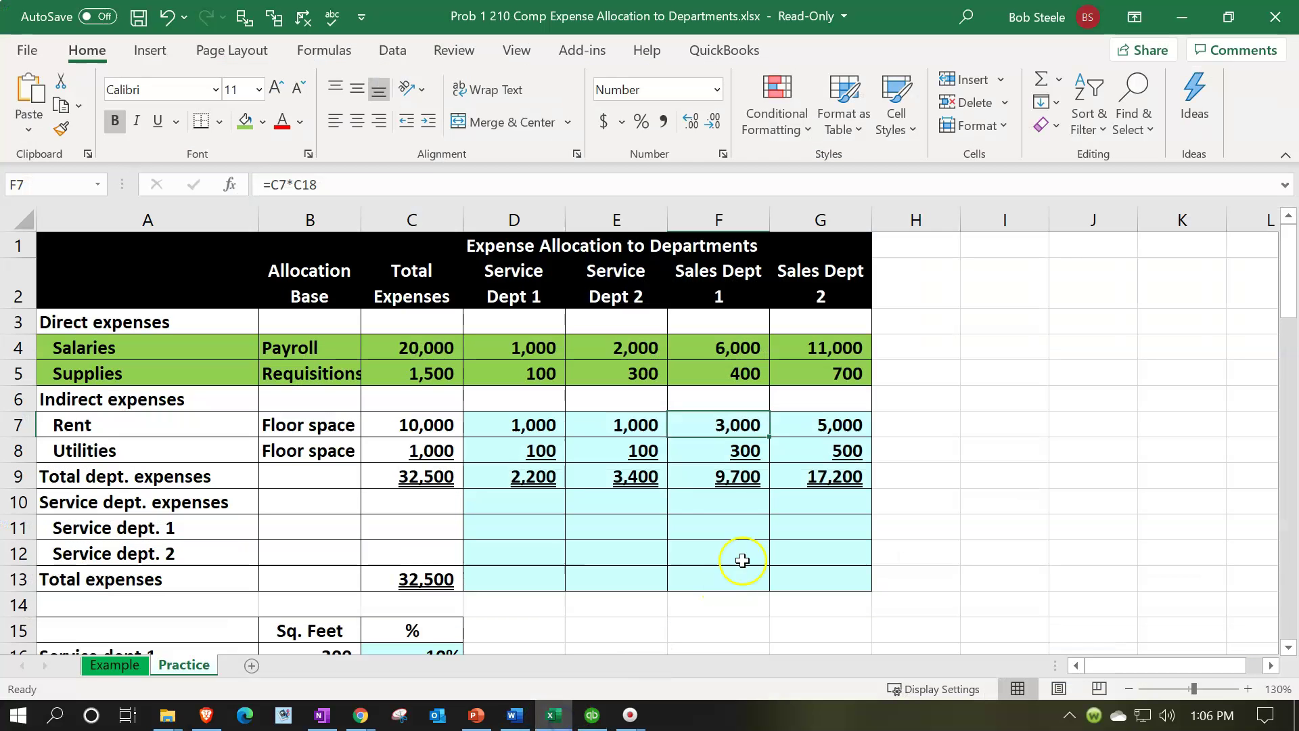
pyautogui.click(827, 426)
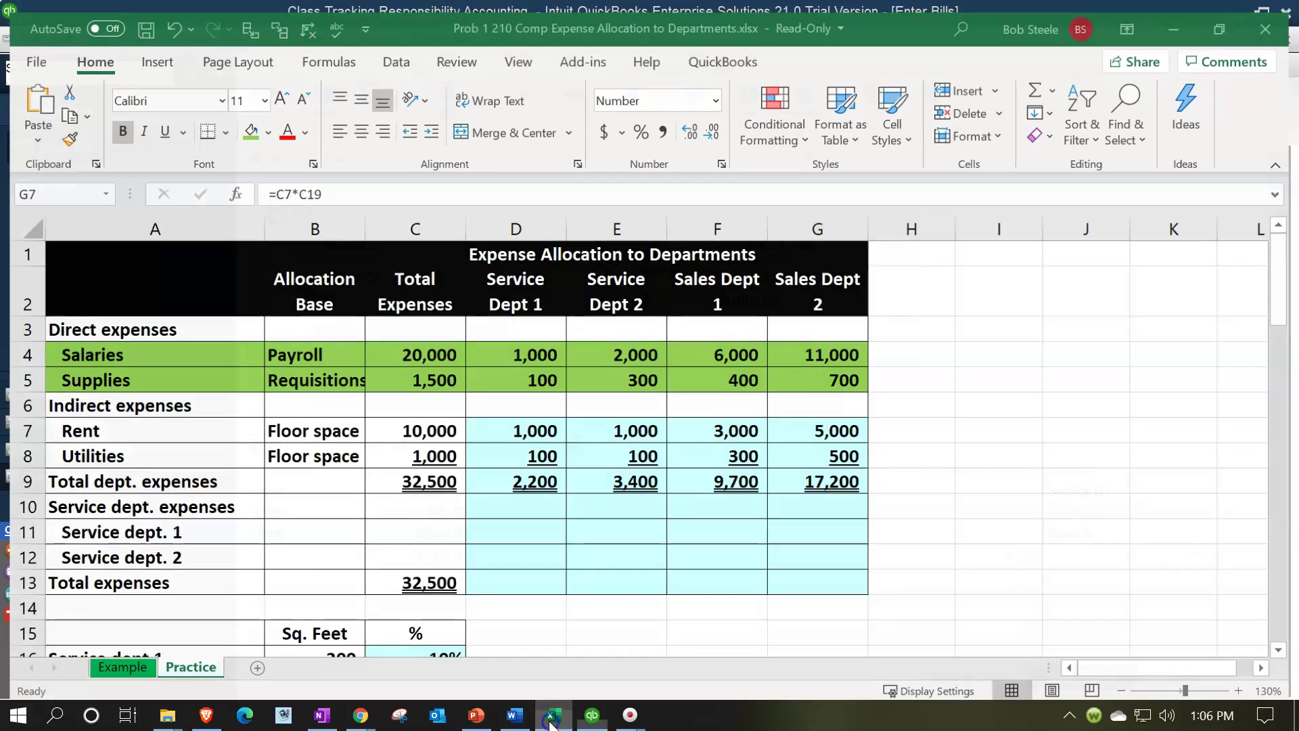
pyautogui.click(592, 714)
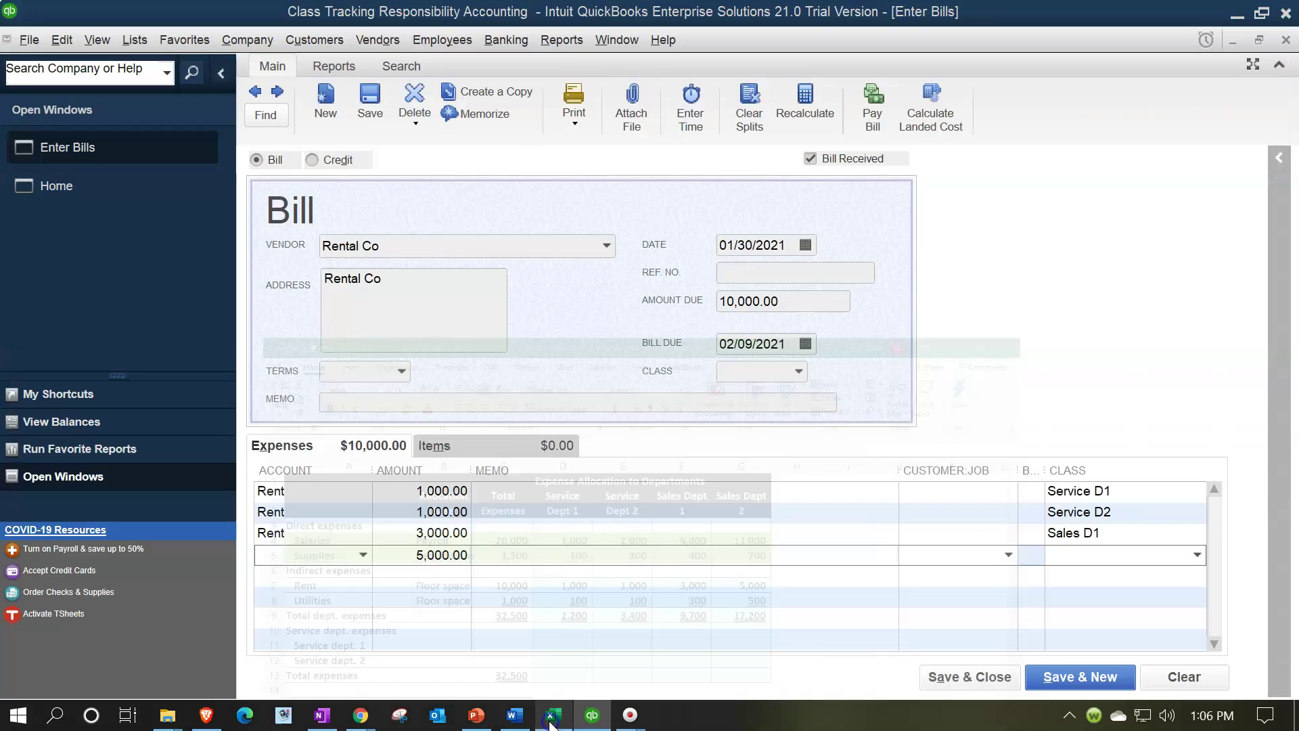
pyautogui.click(319, 554)
pyautogui.write('Rent')
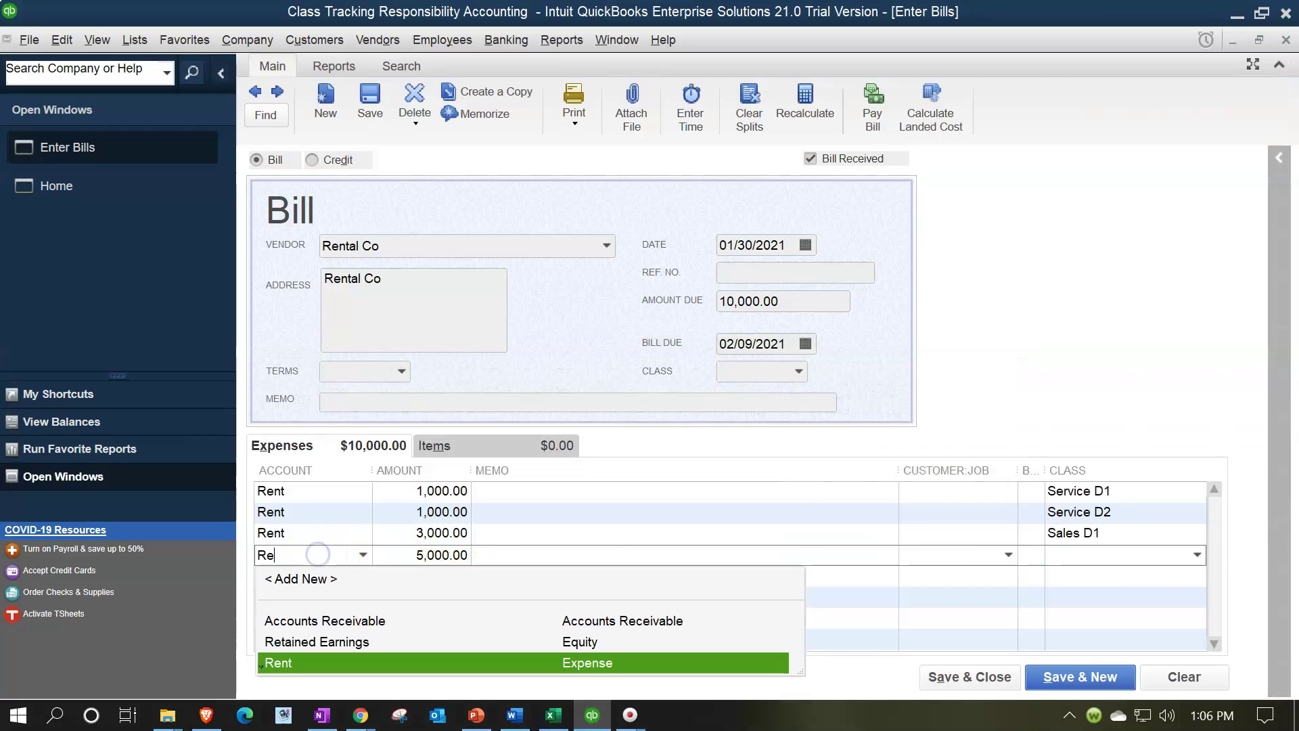
pyautogui.press('Tab')
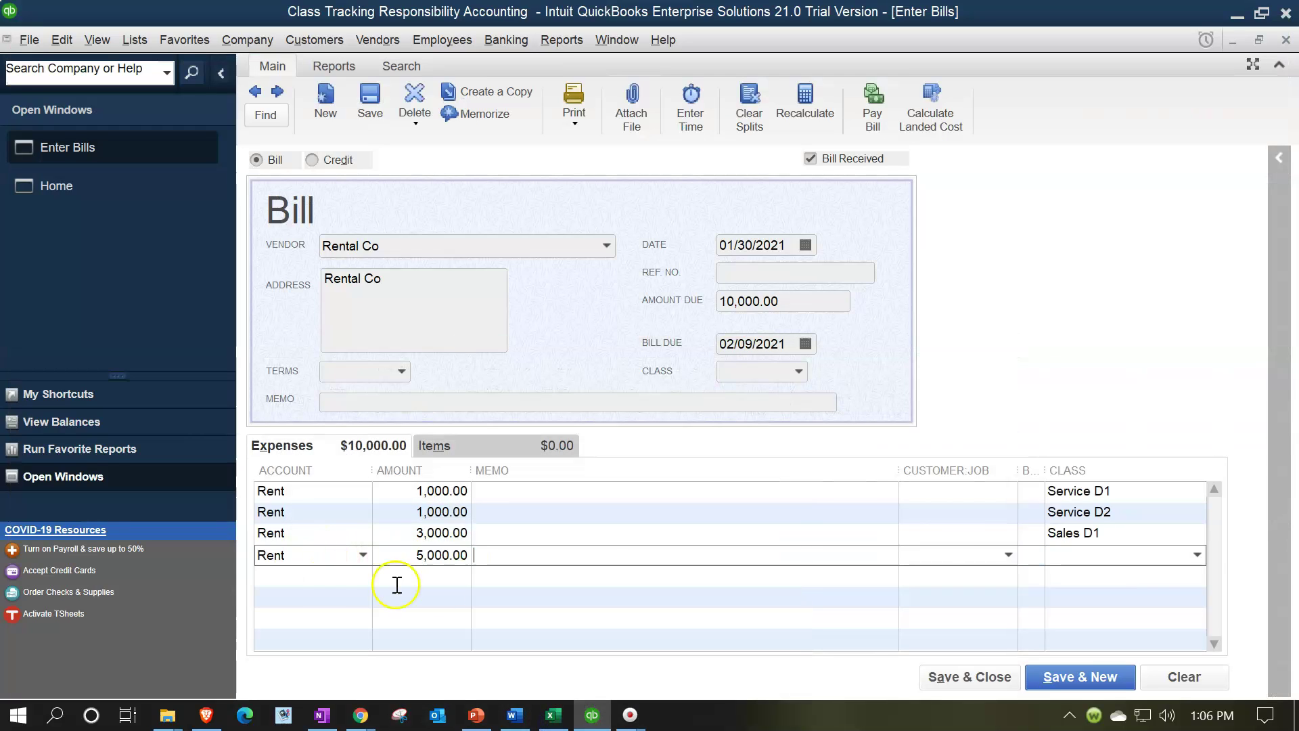
pyautogui.click(419, 555)
pyautogui.click(1091, 554)
pyautogui.click(1196, 553)
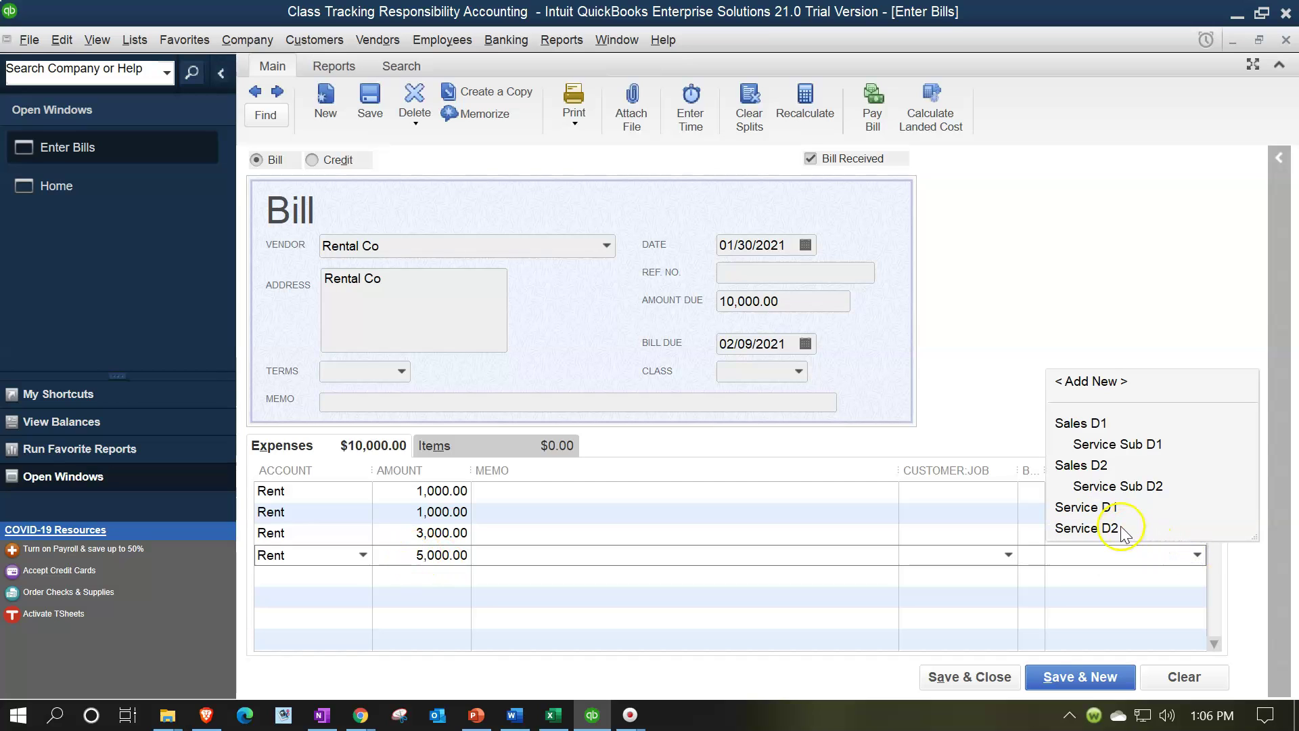
pyautogui.click(1091, 465)
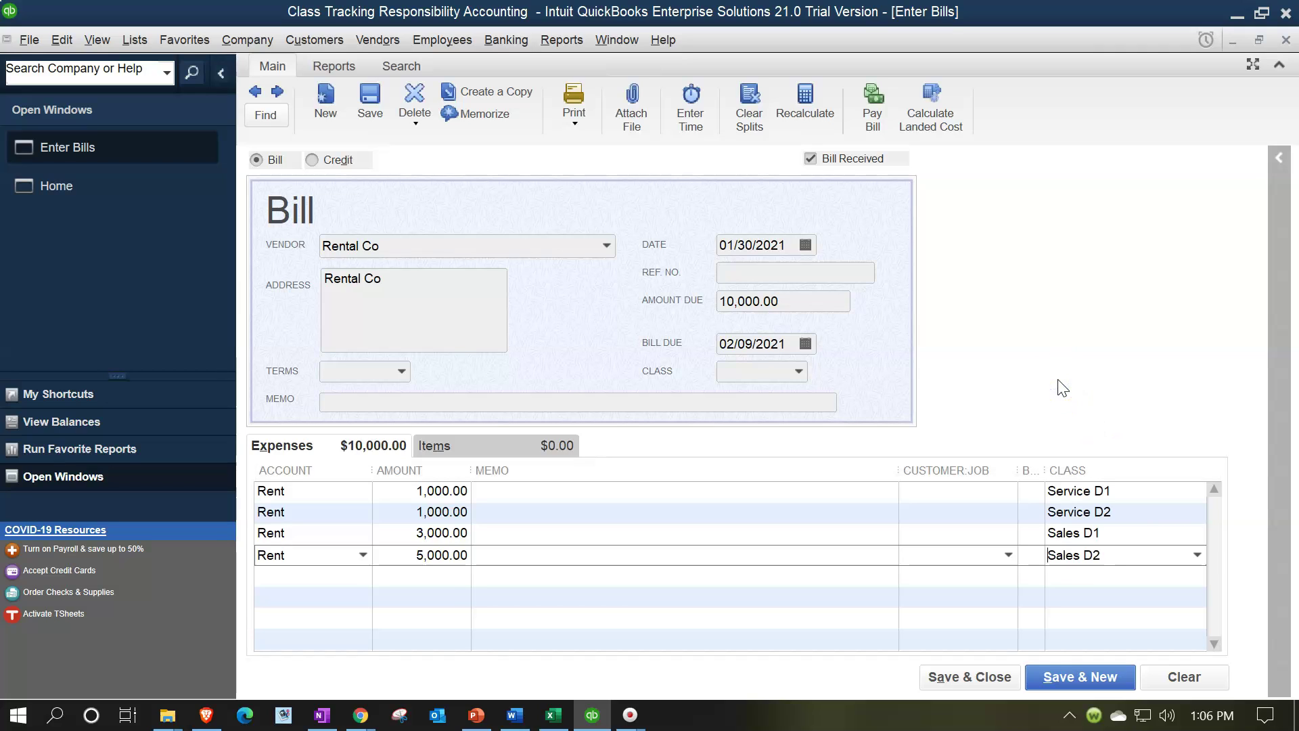
# Save and close the Rental Co bill, accepting its future transaction date
pyautogui.click(360, 582)
pyautogui.click(1091, 484)
pyautogui.click(971, 680)
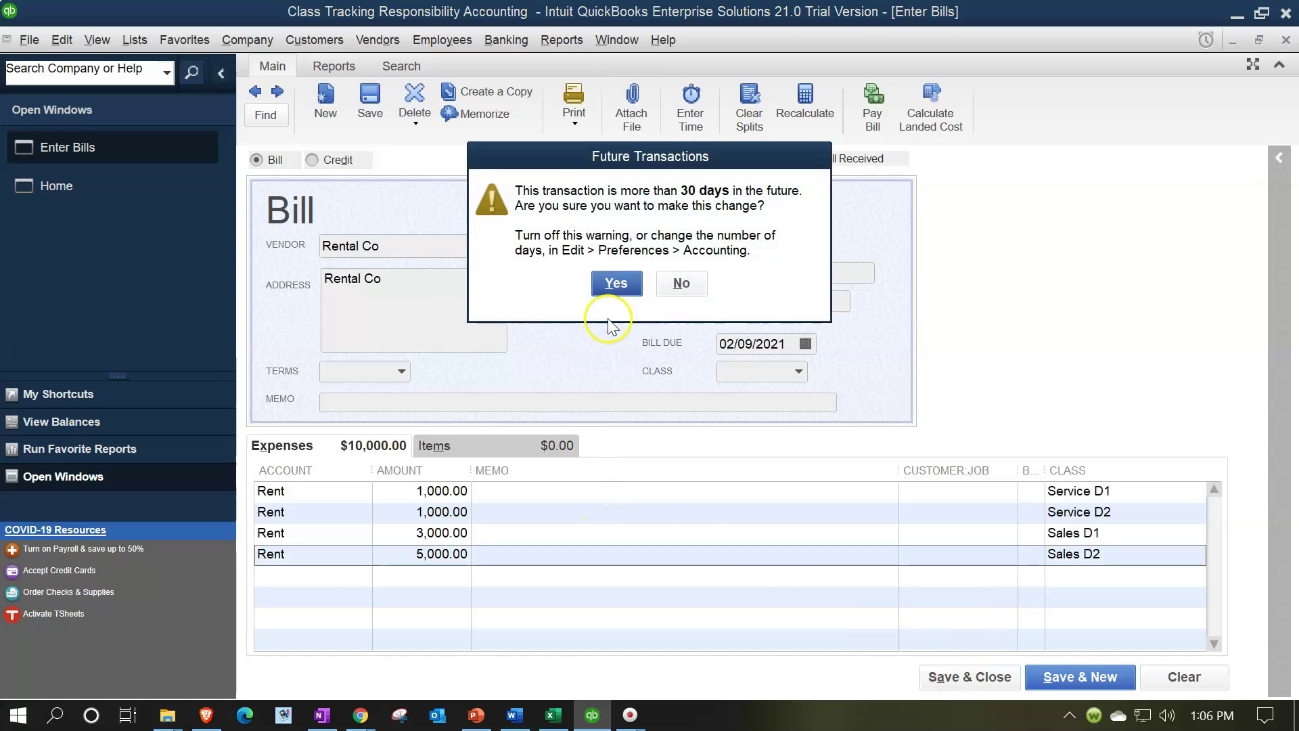
pyautogui.click(602, 278)
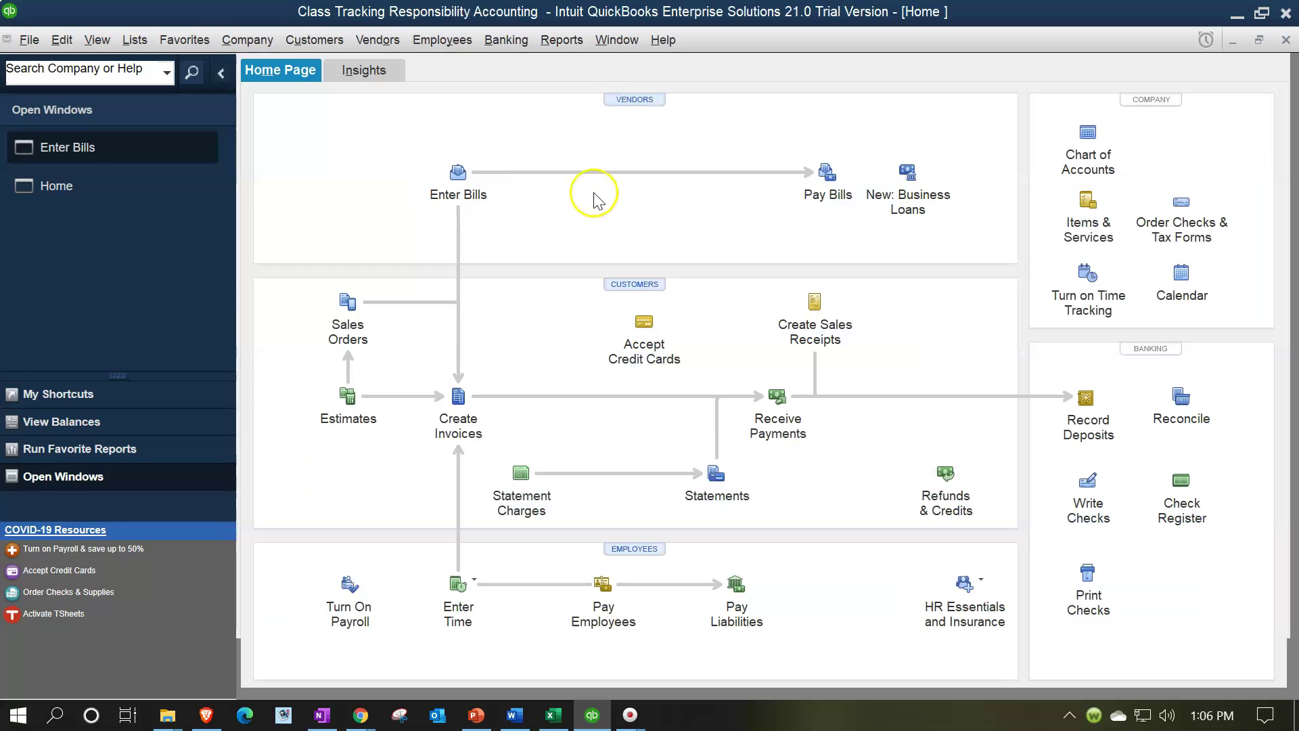
# Run the Profit & Loss by Class report for 01/01/2021 through 12/31/2021
pyautogui.click(561, 39)
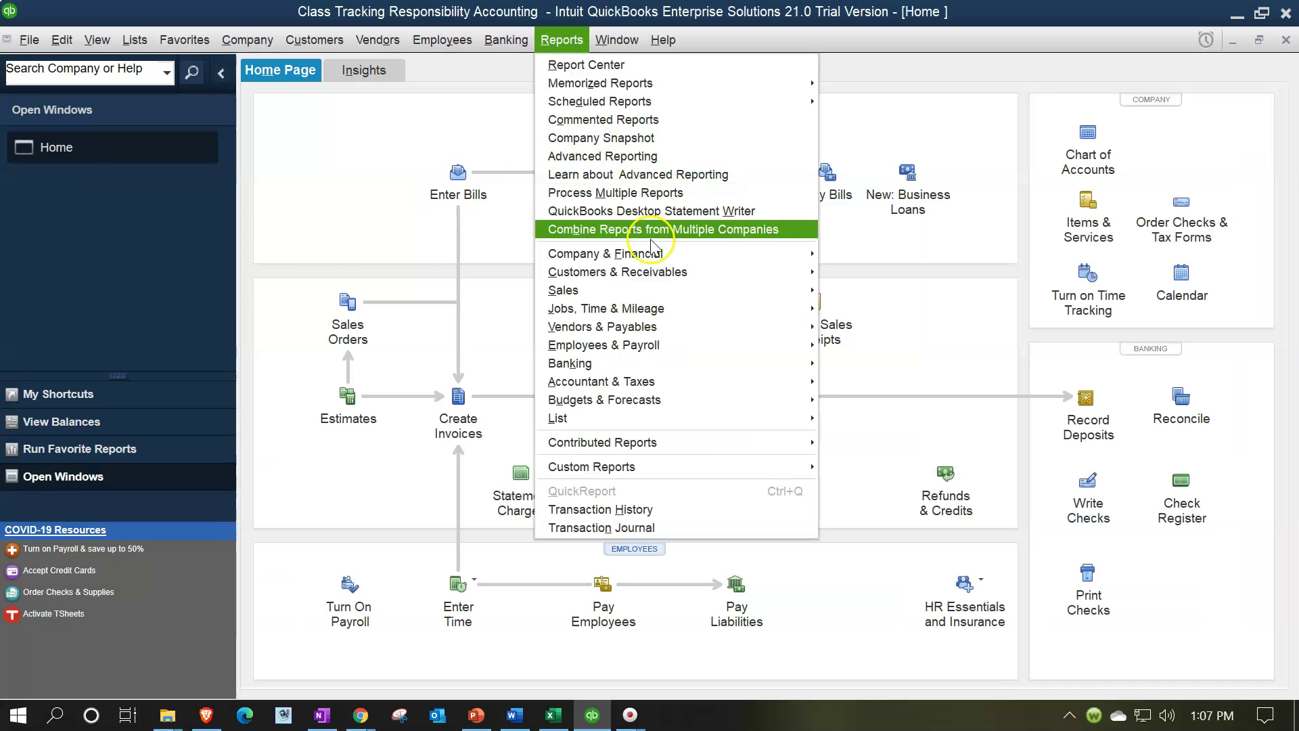
pyautogui.moveTo(778, 253)
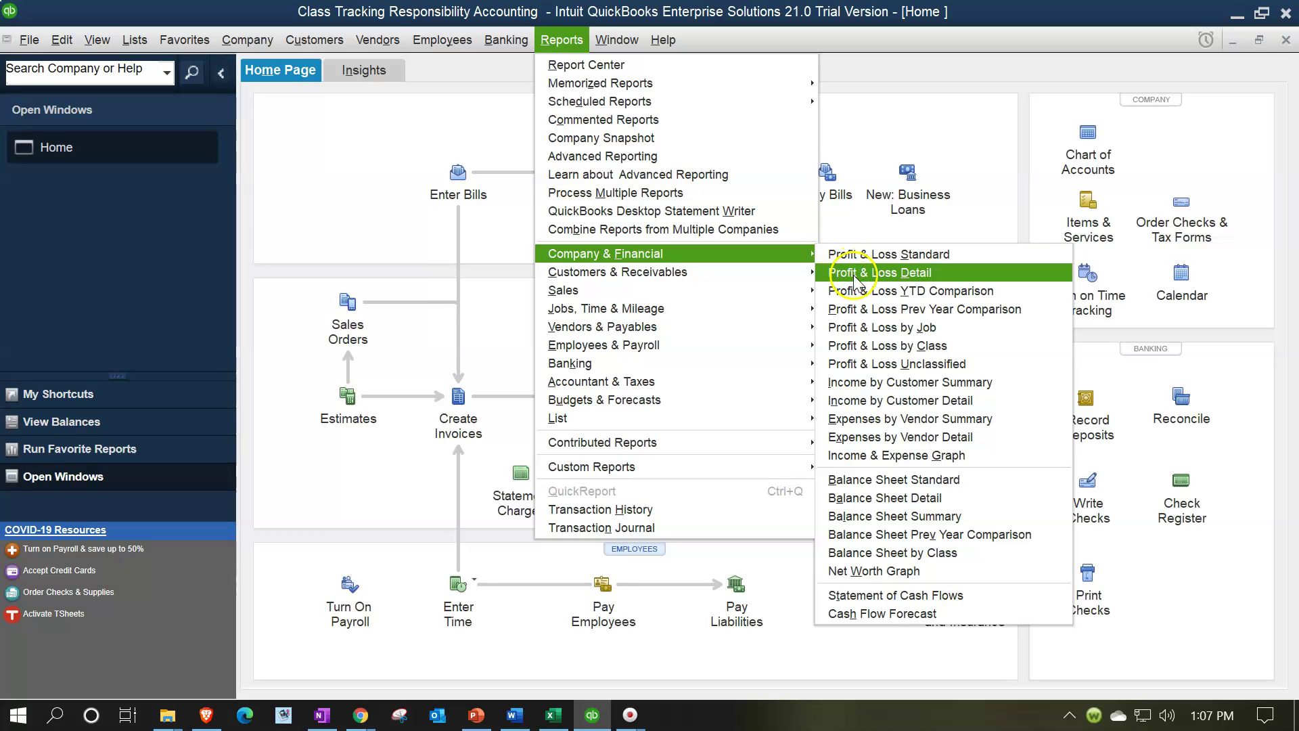
pyautogui.click(869, 332)
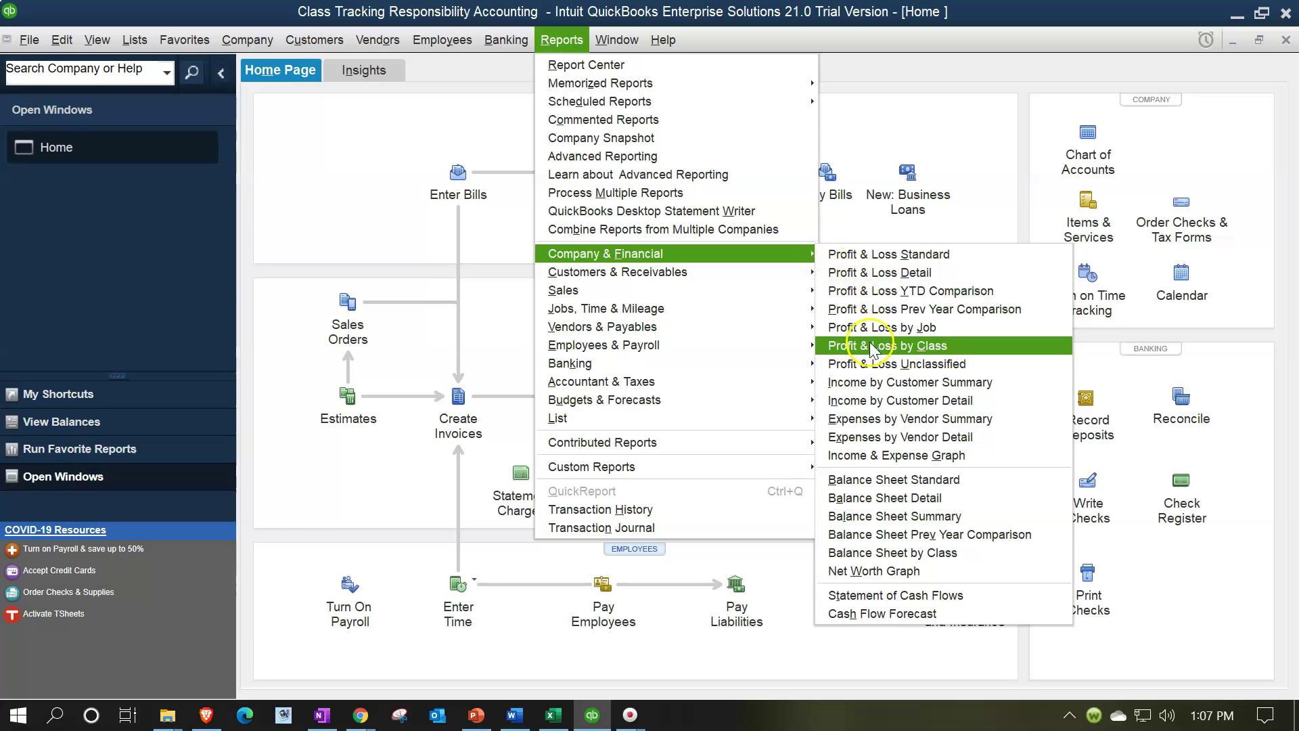
pyautogui.click(880, 347)
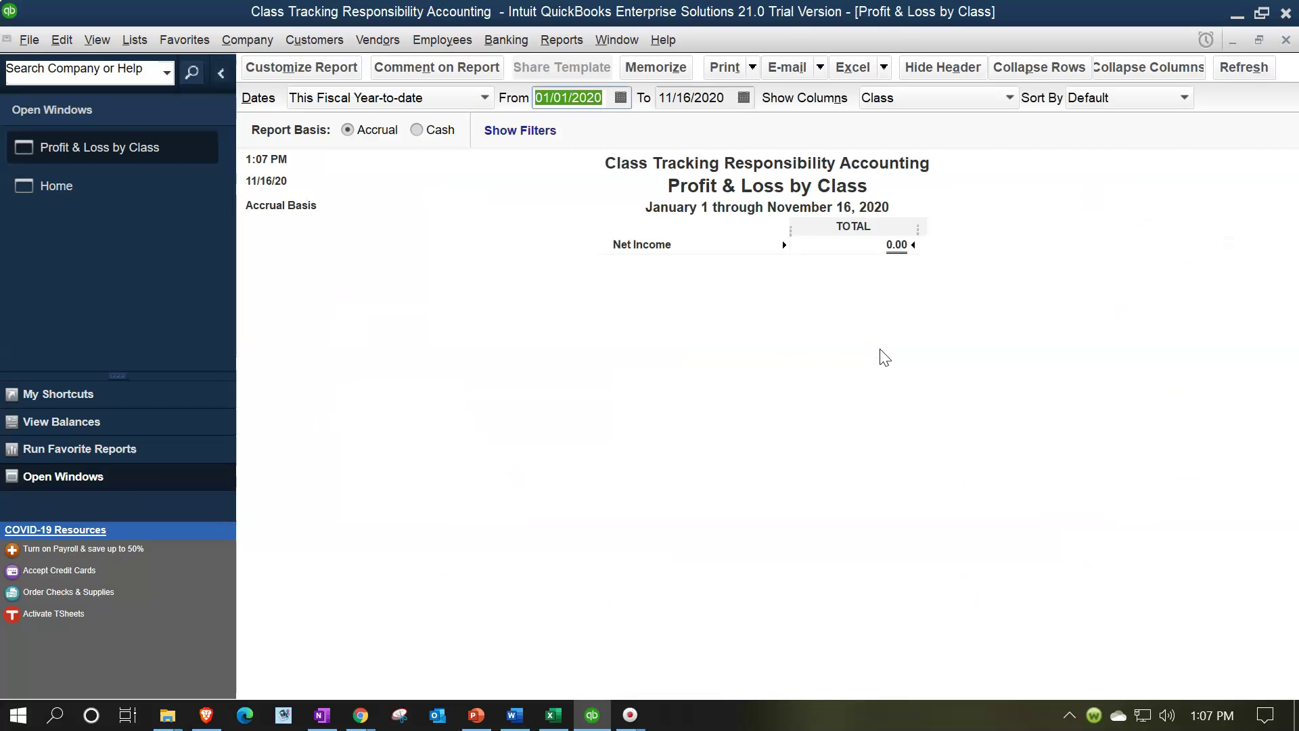
pyautogui.write('01')
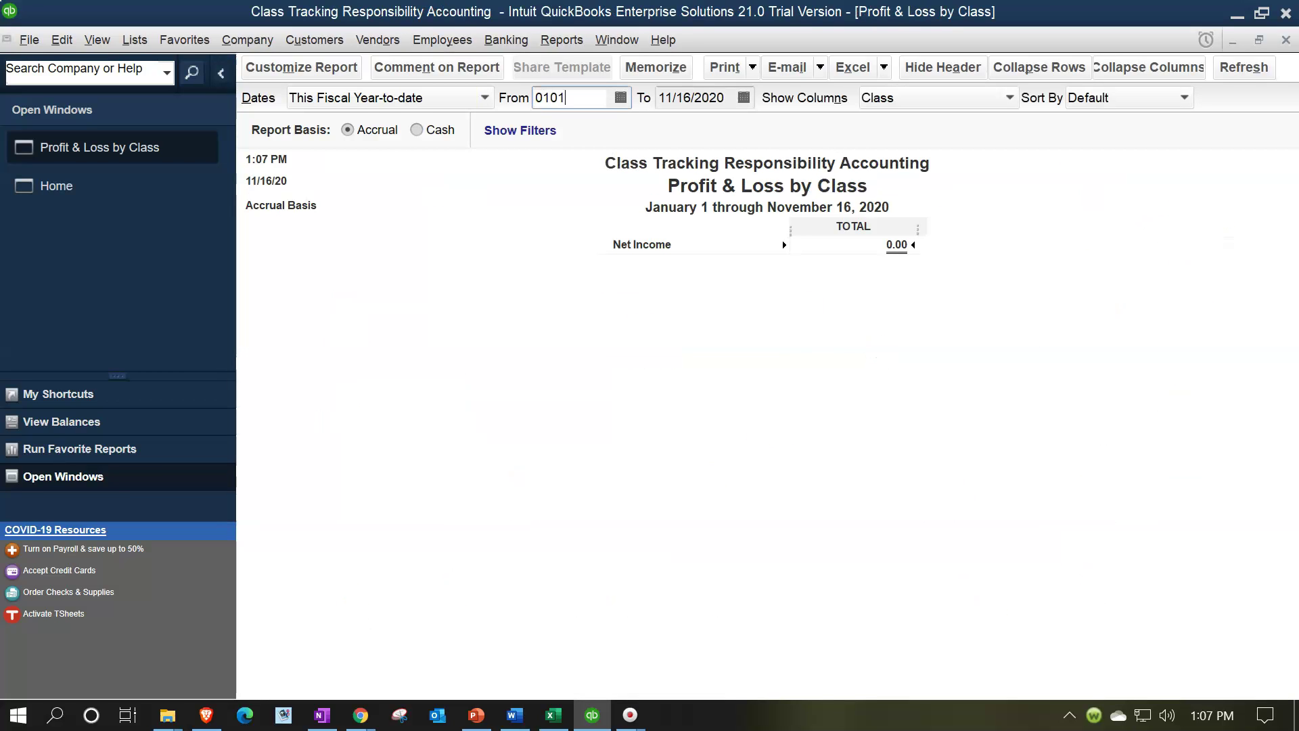
pyautogui.write('/01/2021')
pyautogui.press('Tab')
pyautogui.write('12/31/2021')
pyautogui.press('Tab')
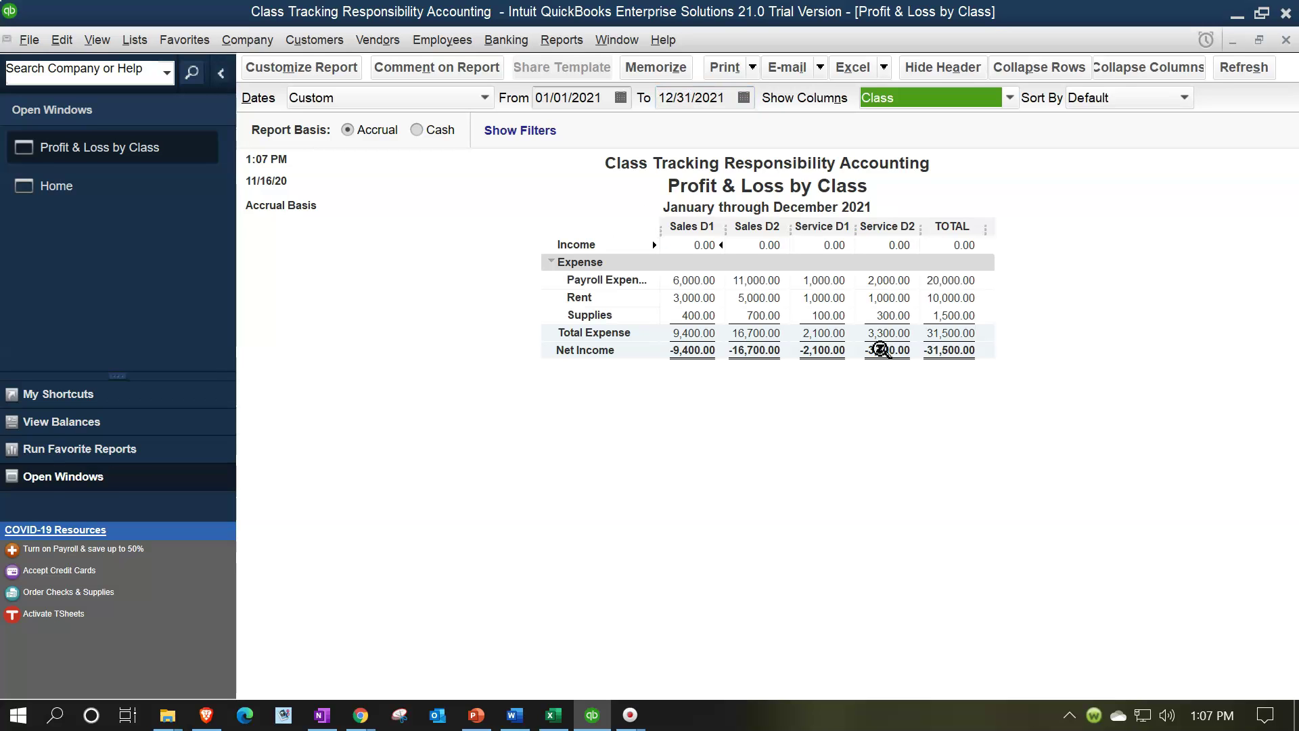
# Review the rent allocated to each class and the class net income on the Profit & Loss by Class report
pyautogui.click(701, 294)
pyautogui.click(815, 296)
pyautogui.click(895, 296)
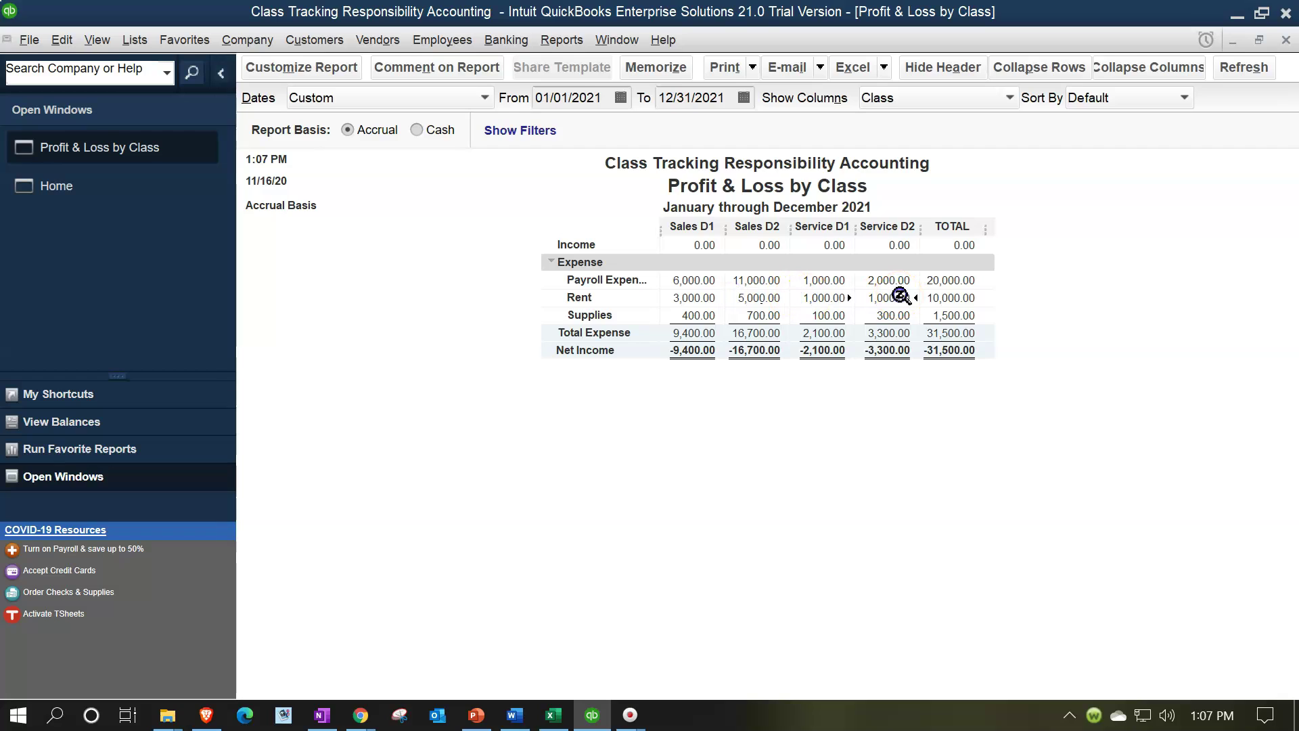
pyautogui.click(838, 347)
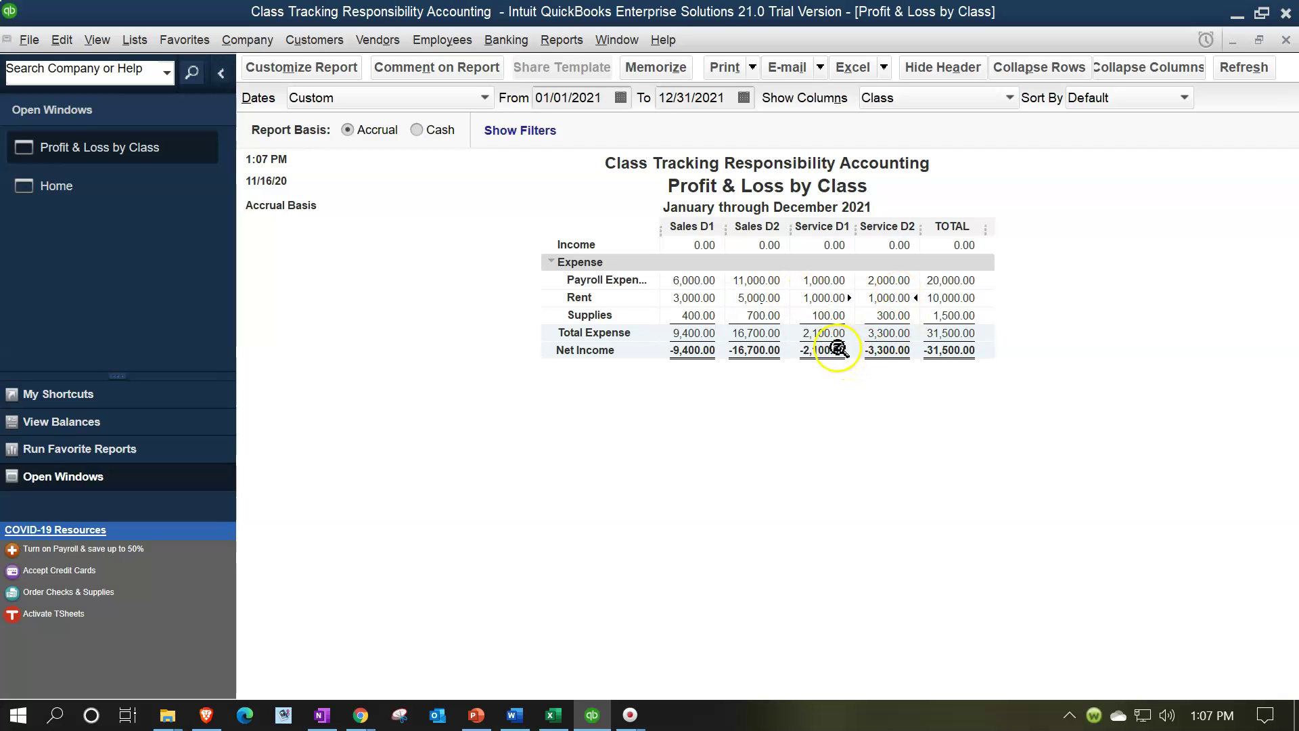
# Start a new bill and enter Edison as its vendor
pyautogui.click(88, 190)
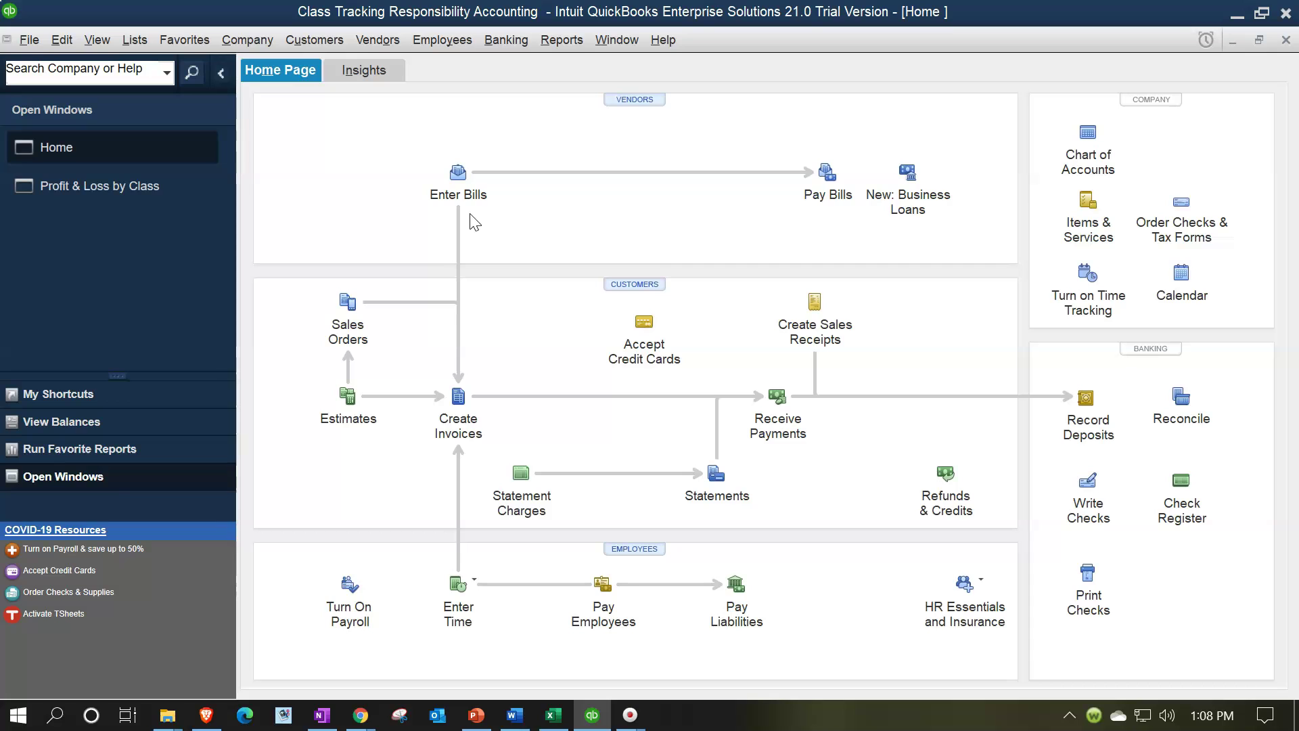
pyautogui.click(467, 194)
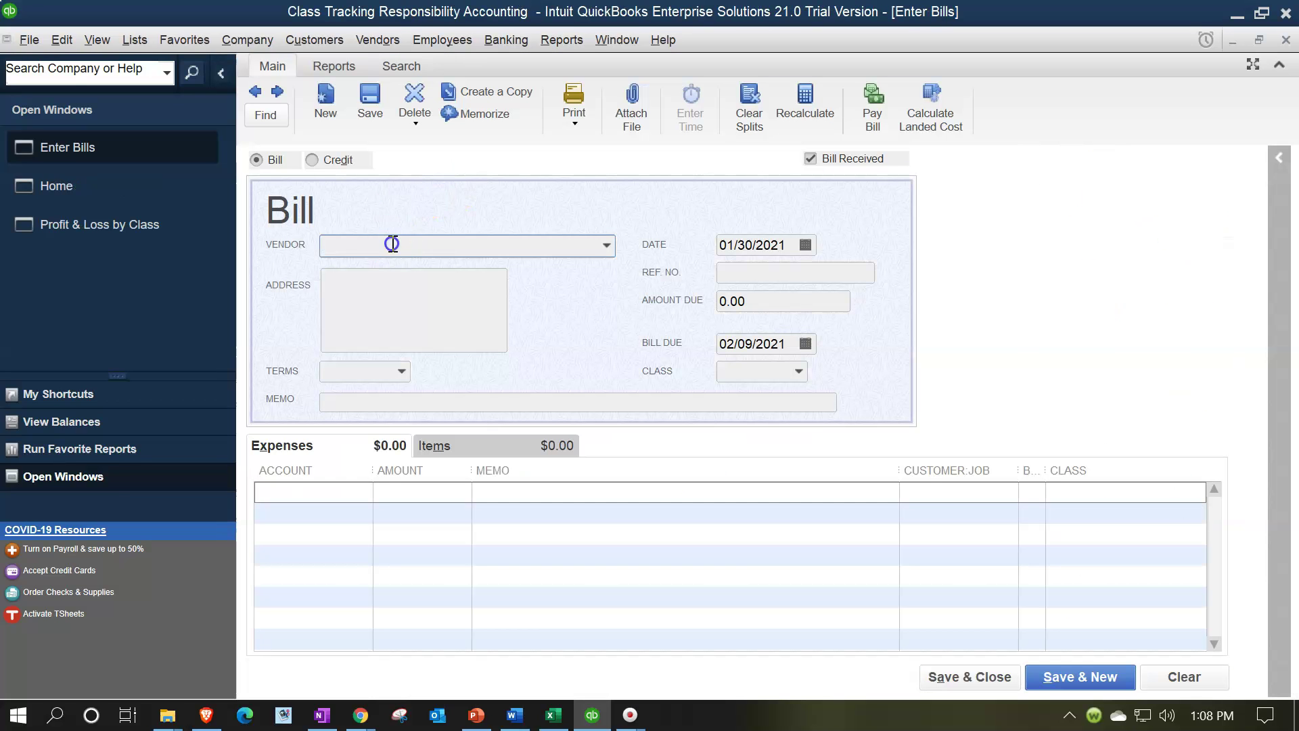
pyautogui.write('Edison')
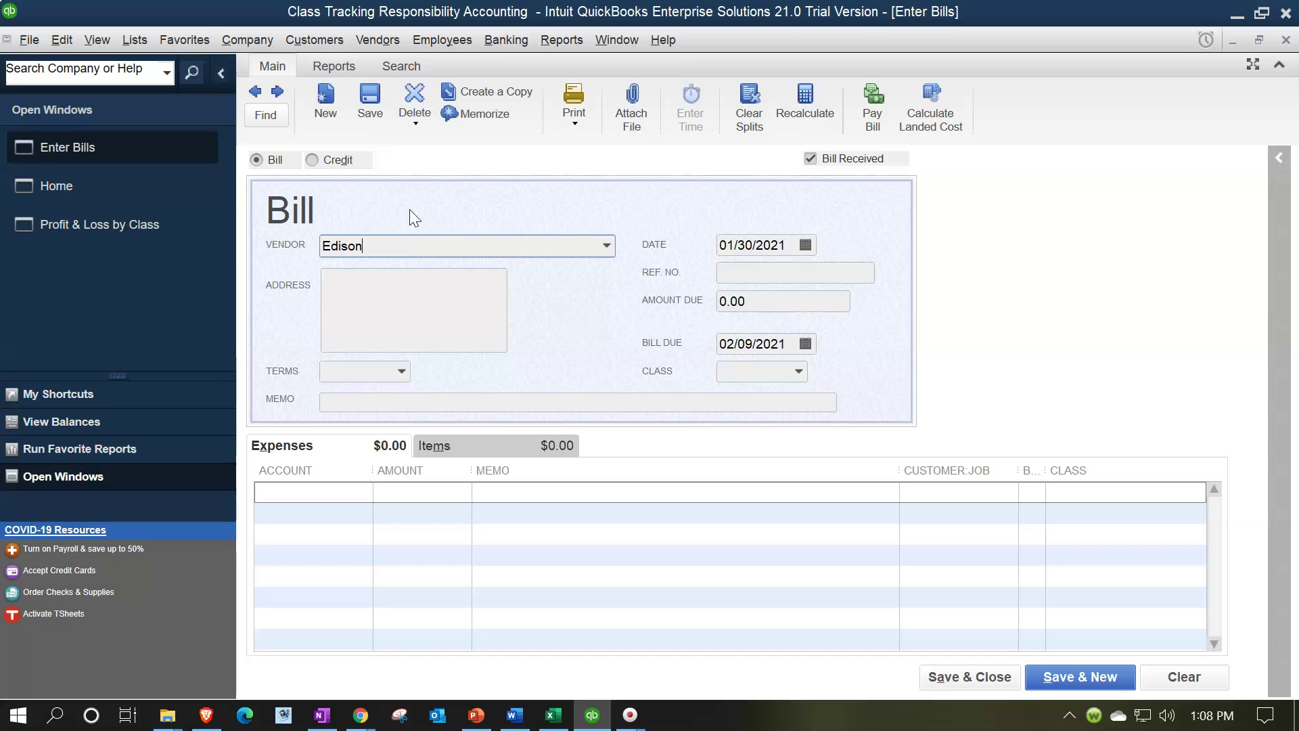
pyautogui.press('Tab')
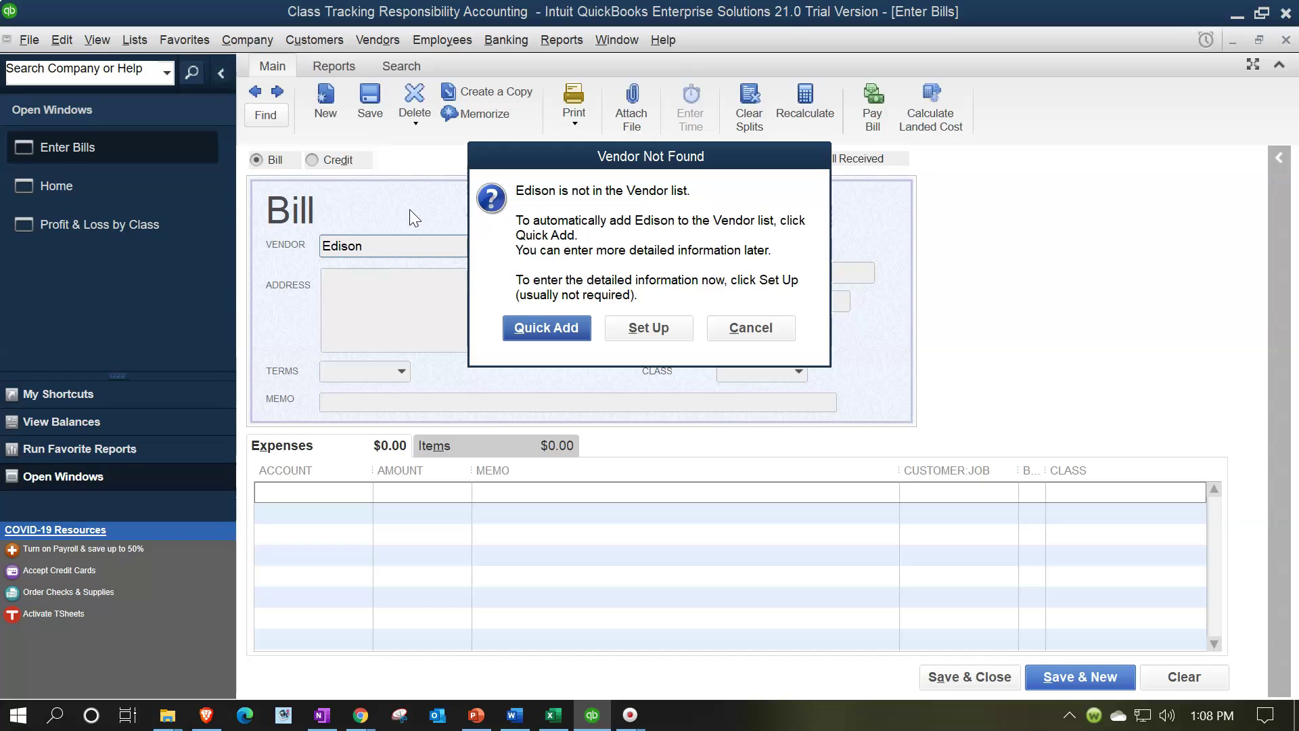
# Set up Edison as a new vendor, leaving its class blank and saving it anyway
pyautogui.click(648, 331)
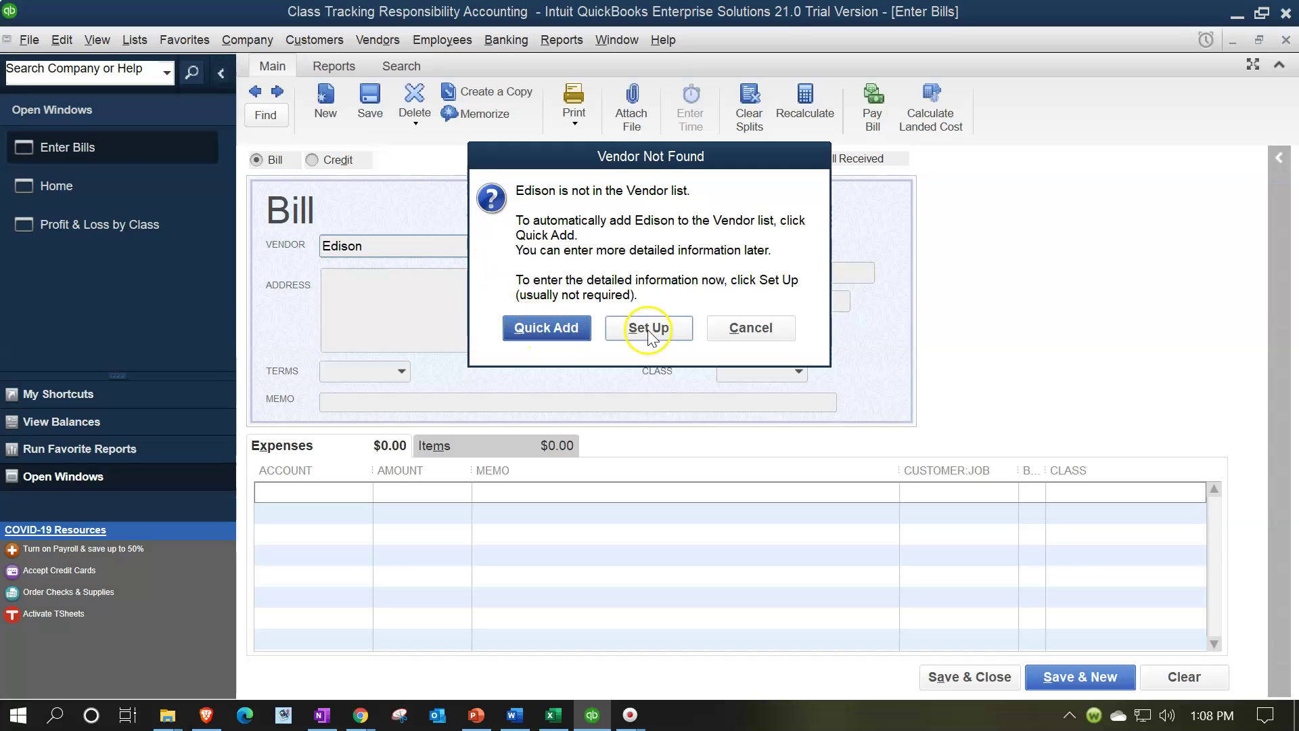
pyautogui.click(649, 330)
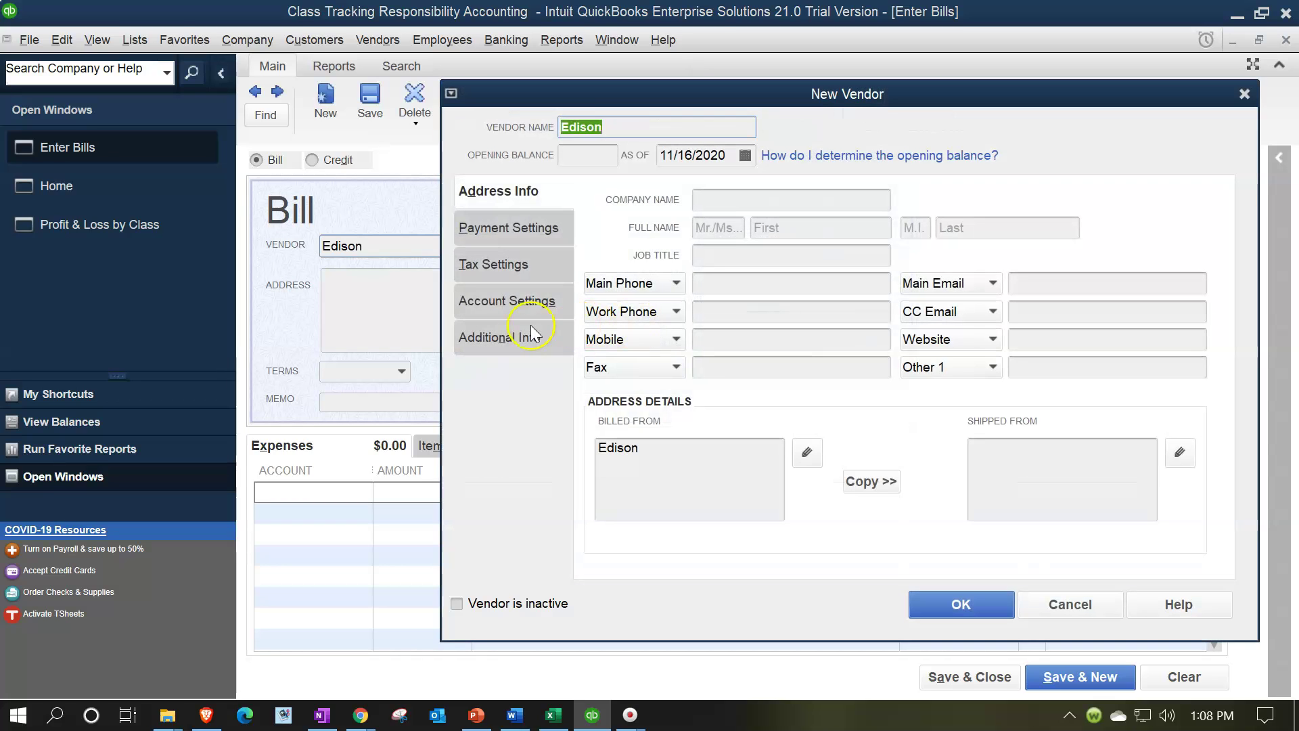
pyautogui.click(490, 339)
pyautogui.click(837, 298)
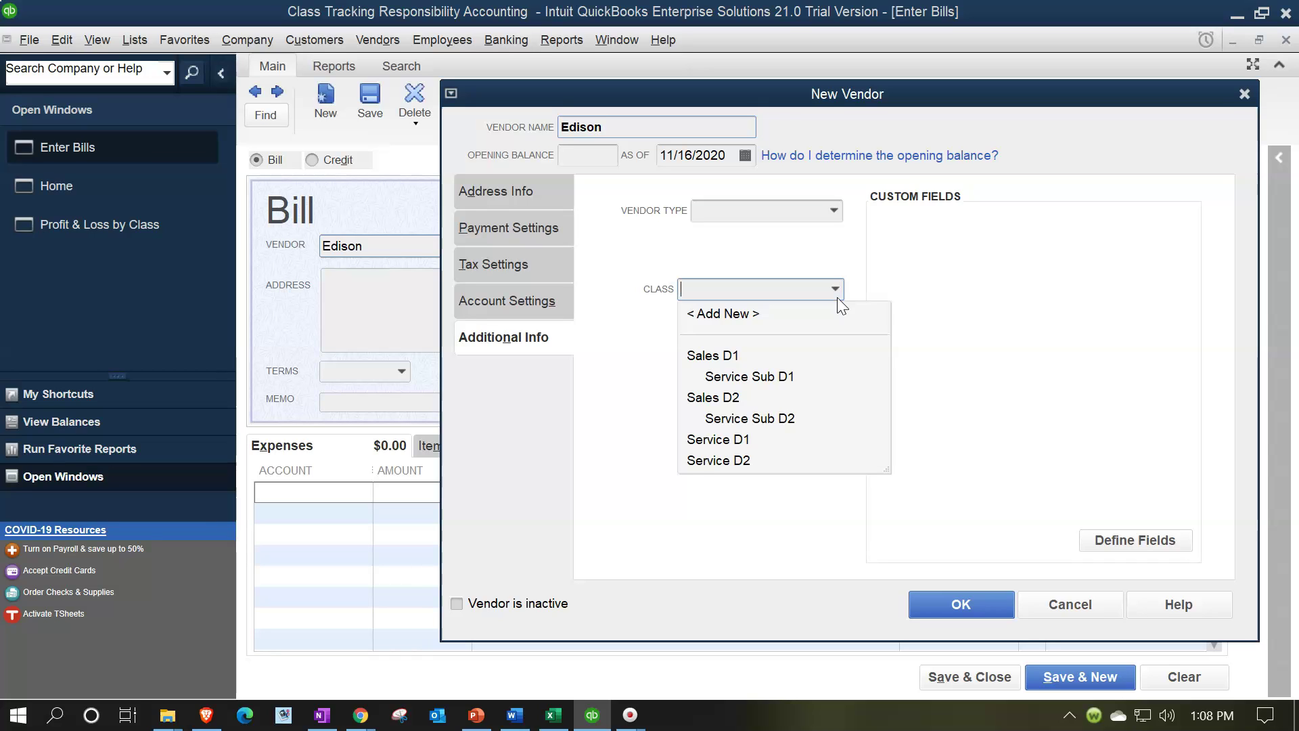
pyautogui.click(770, 494)
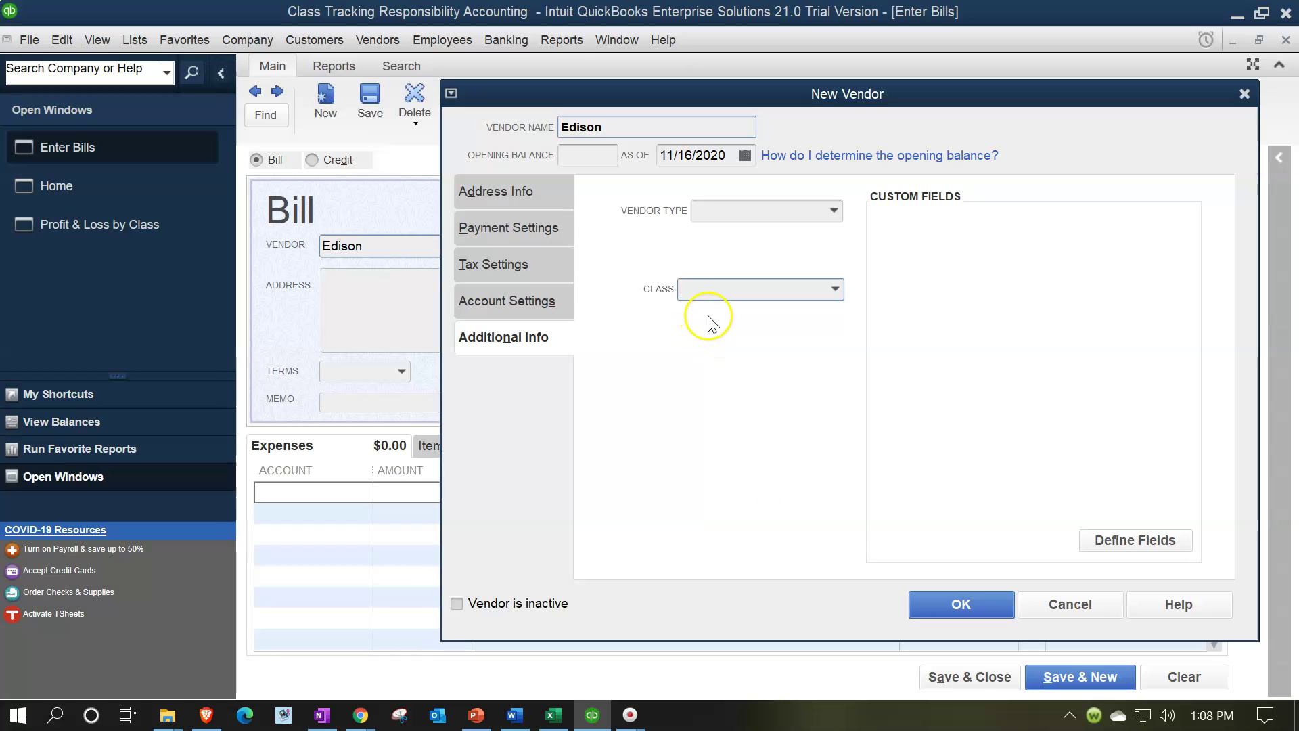
pyautogui.click(928, 604)
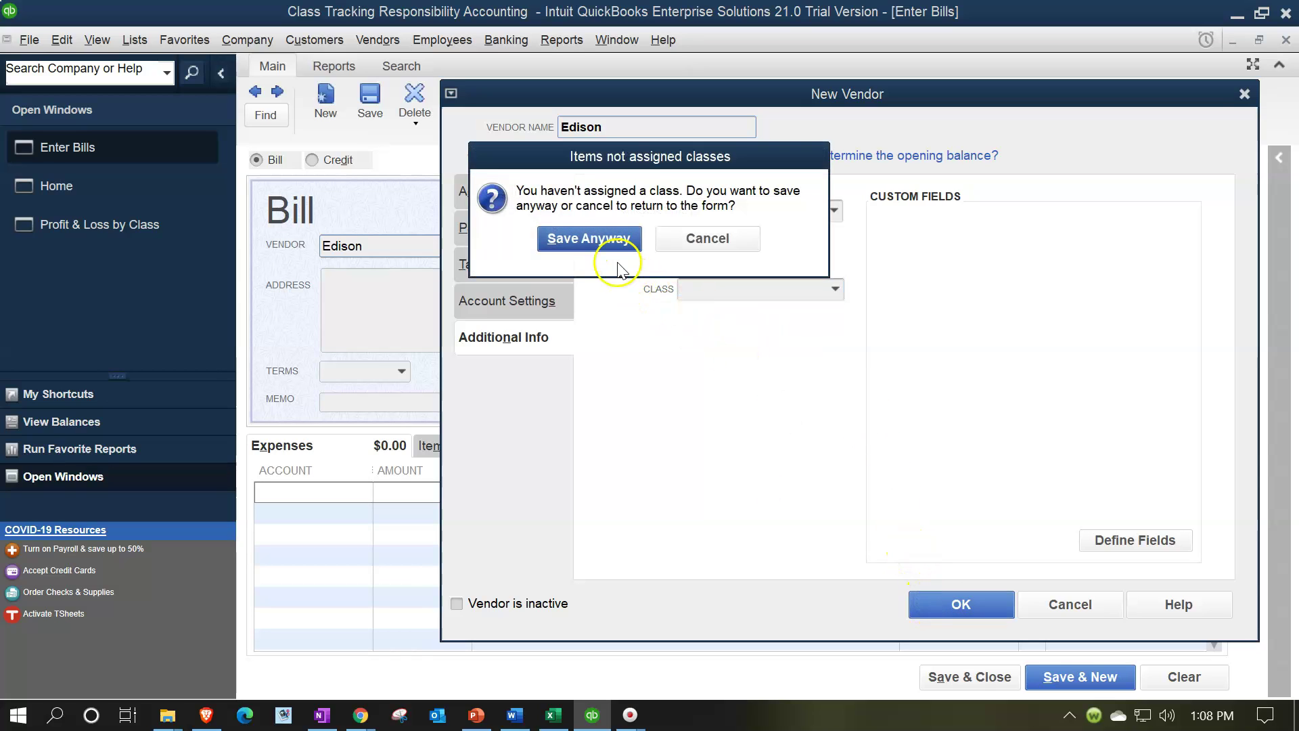
pyautogui.click(595, 240)
# Set the Edison bill's amount due to 1,000, checking it against the total utilities expense in the Excel allocation sheet
pyautogui.press('Tab')
pyautogui.press('Tab')
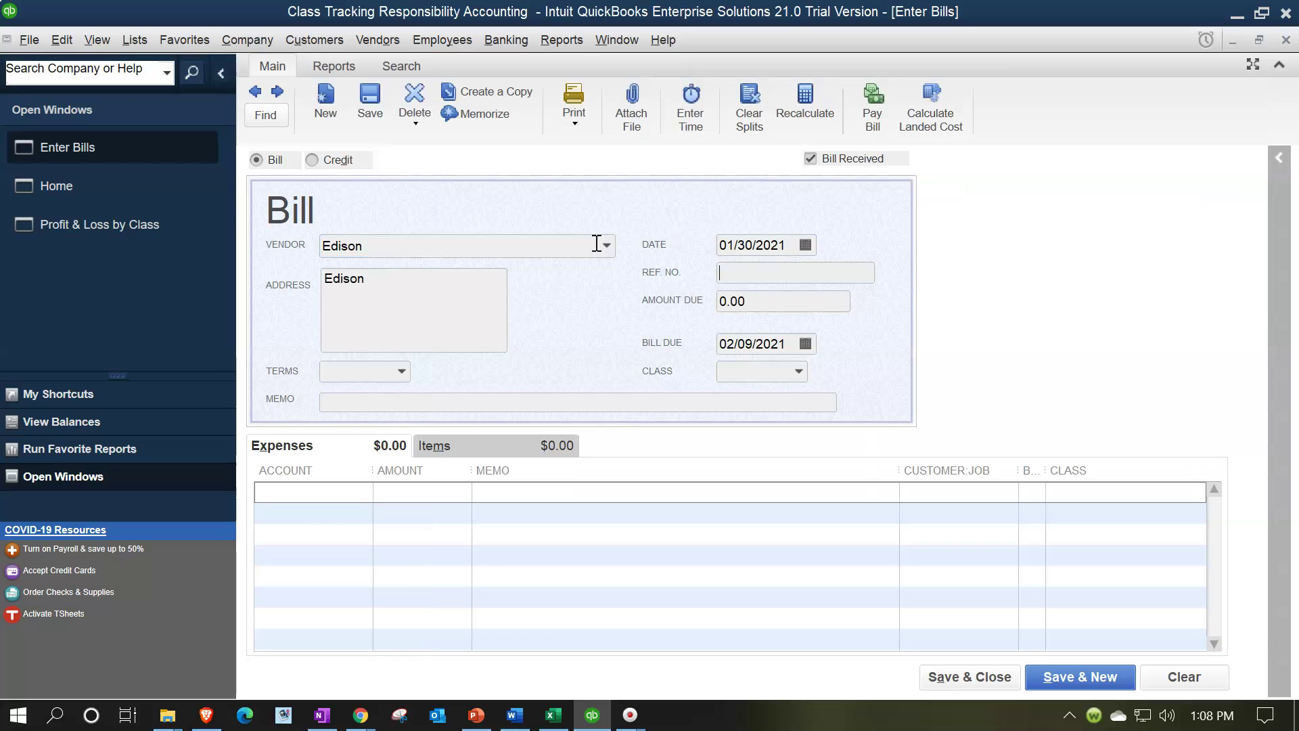
pyautogui.click(553, 715)
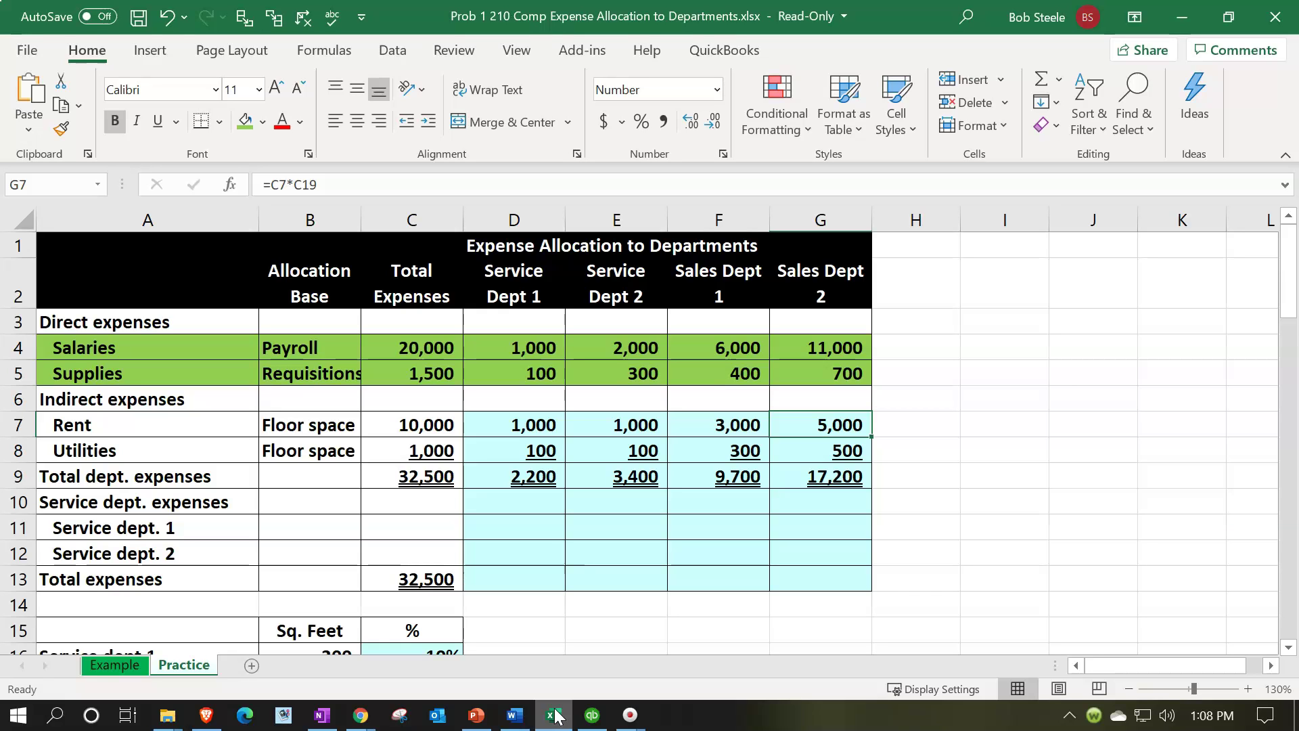
pyautogui.click(555, 715)
pyautogui.click(778, 301)
pyautogui.write('1000')
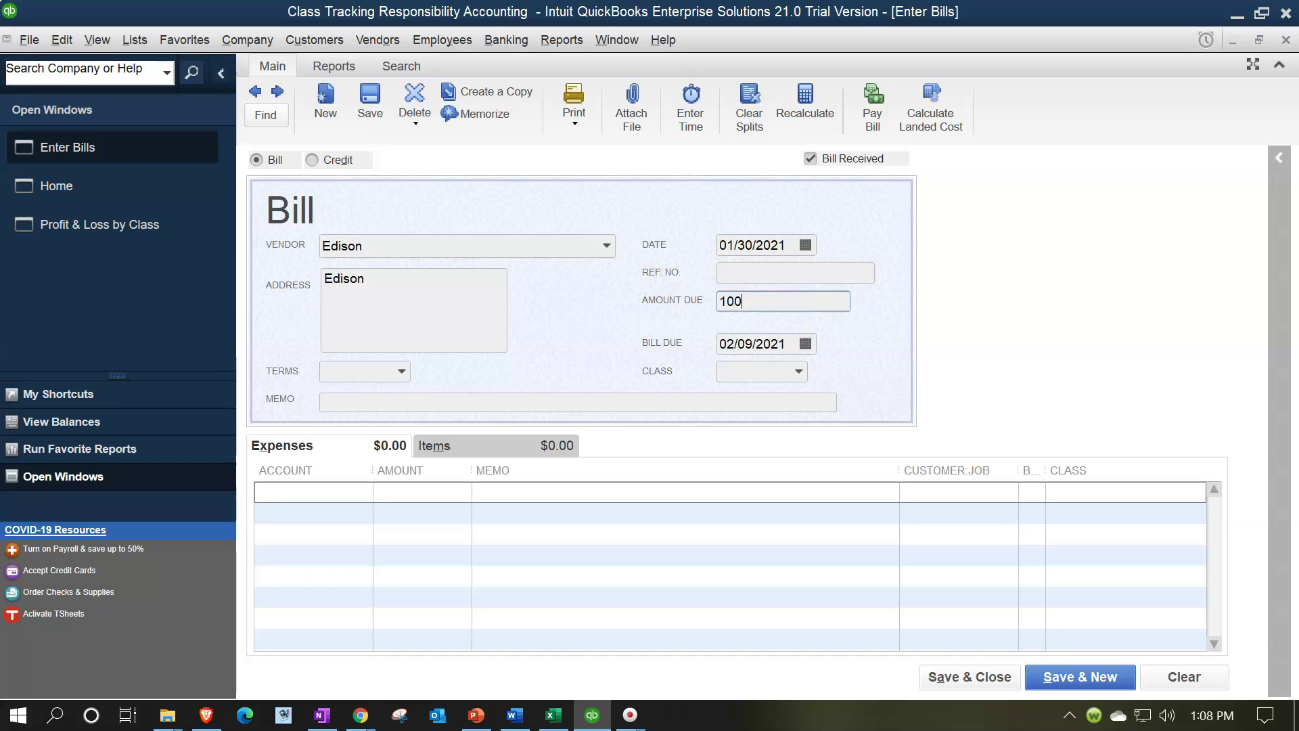
pyautogui.press('Tab')
pyautogui.click(553, 715)
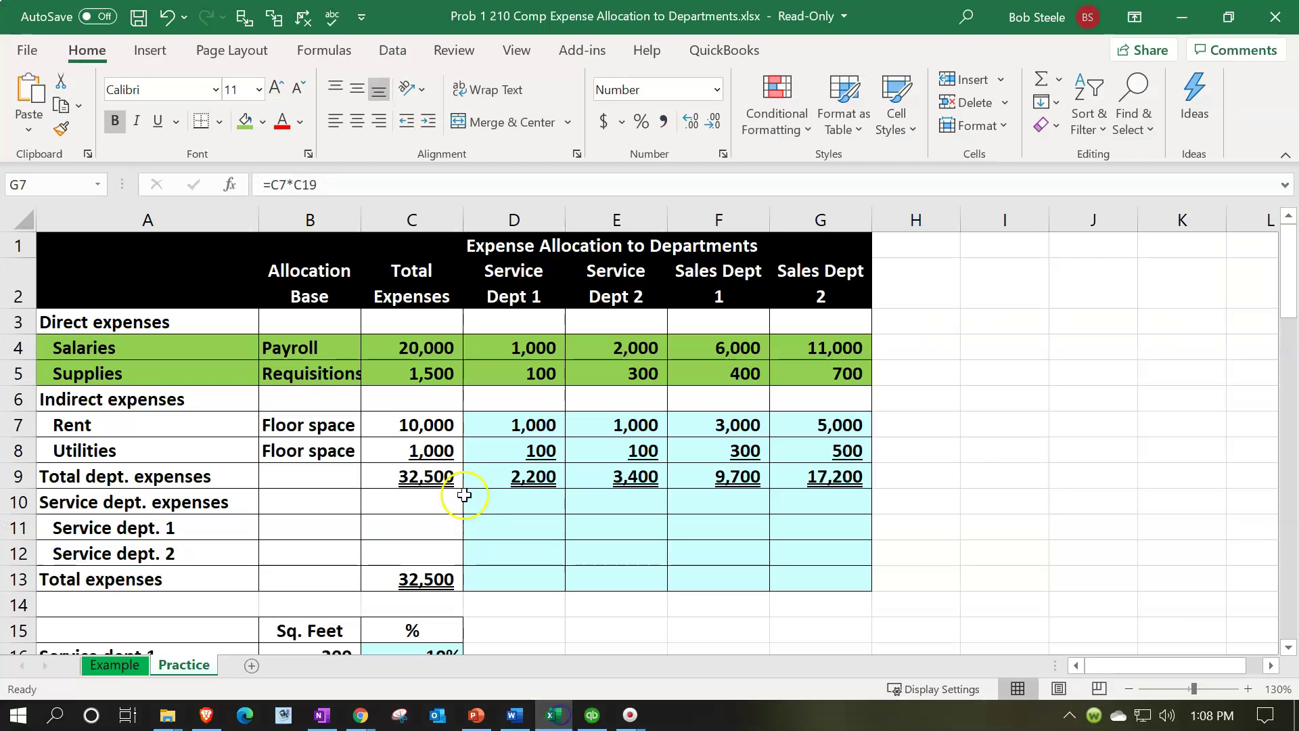
pyautogui.click(431, 448)
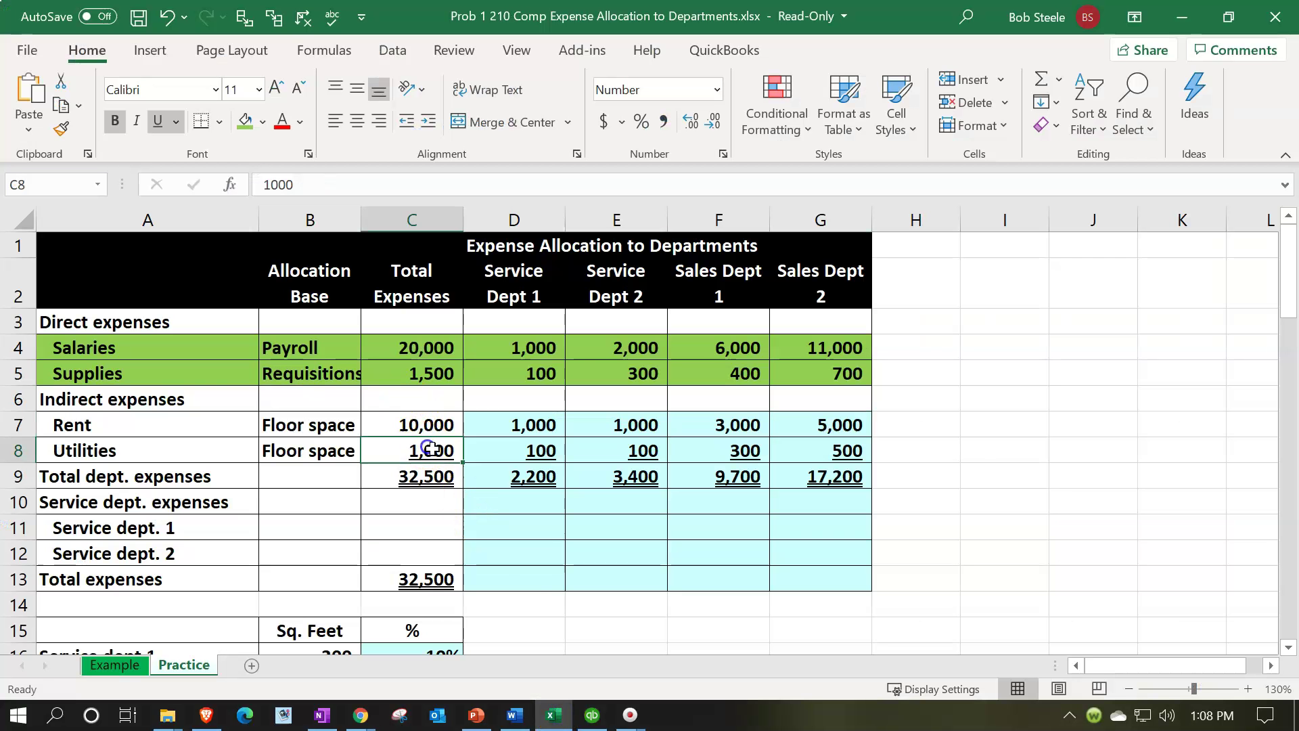
pyautogui.click(554, 715)
# Assign the first bill line to Utilities, setting it up as a new Expense account
pyautogui.press('Tab')
pyautogui.press('Tab')
pyautogui.press('Tab')
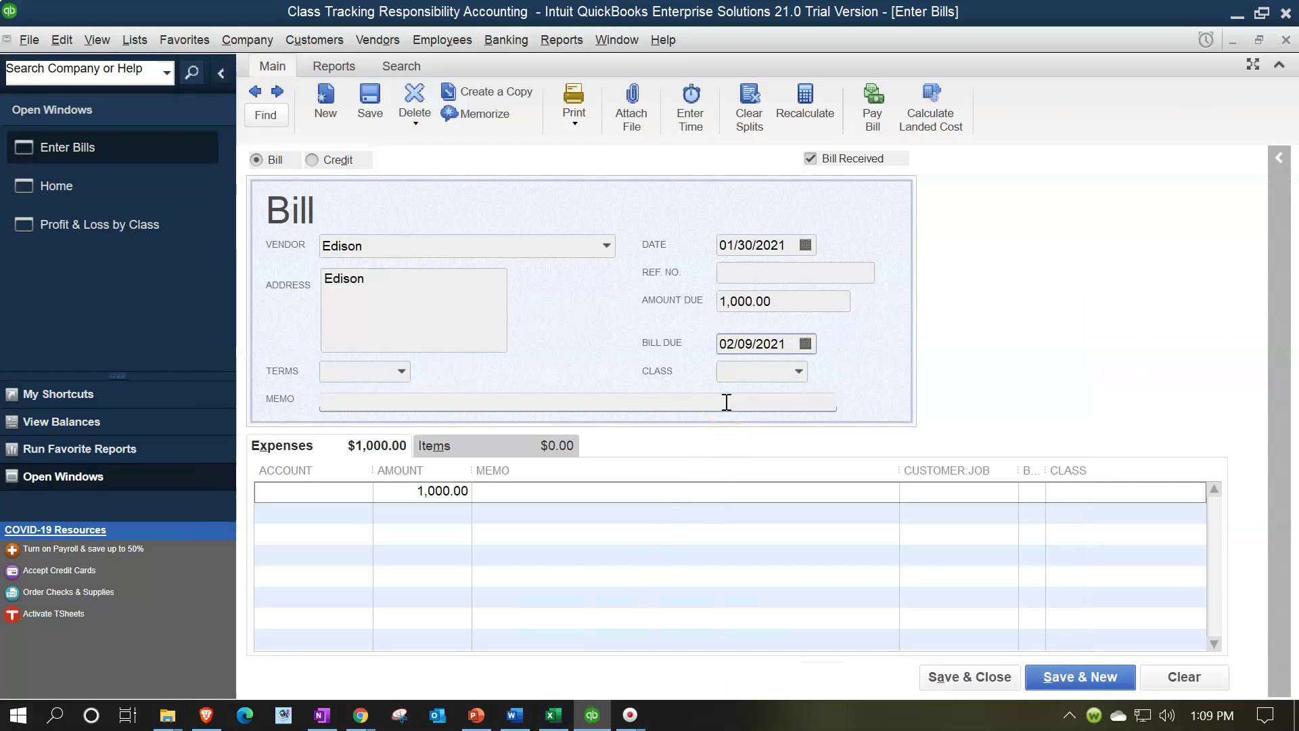
pyautogui.write('Ut')
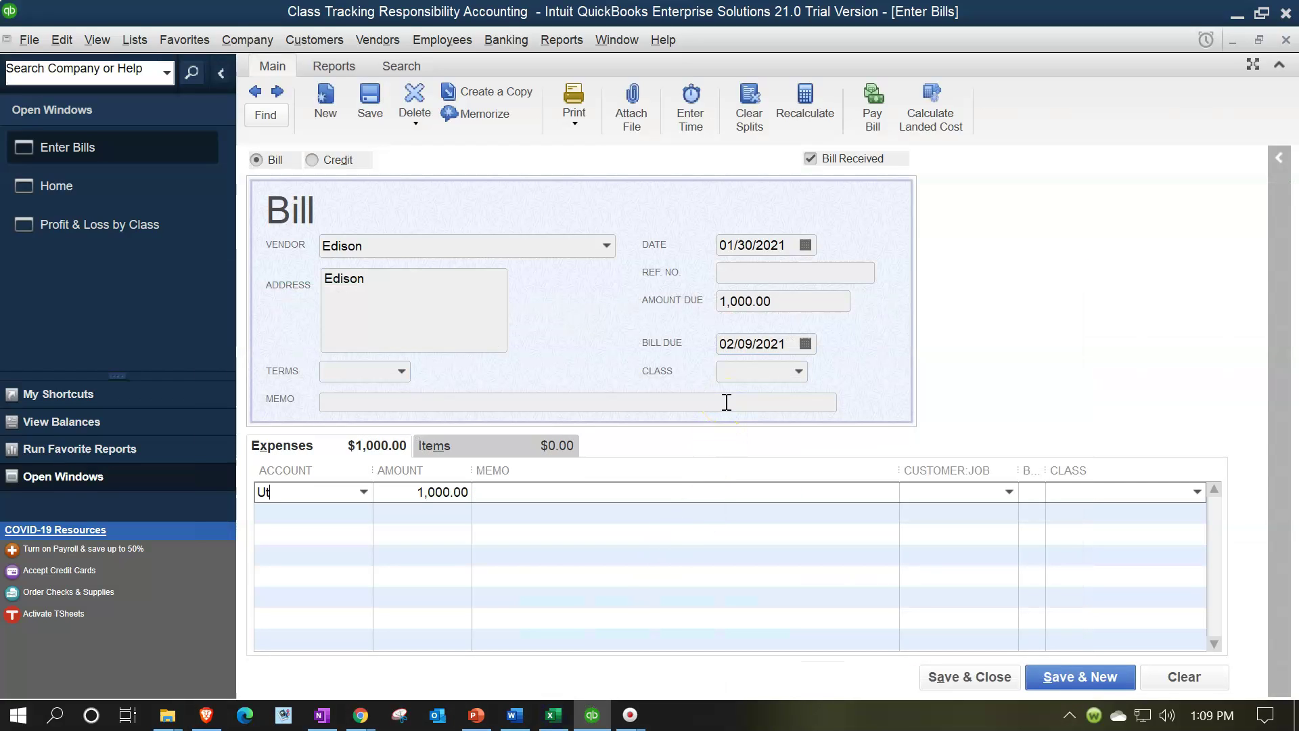
pyautogui.write('ilities')
pyautogui.press('Tab')
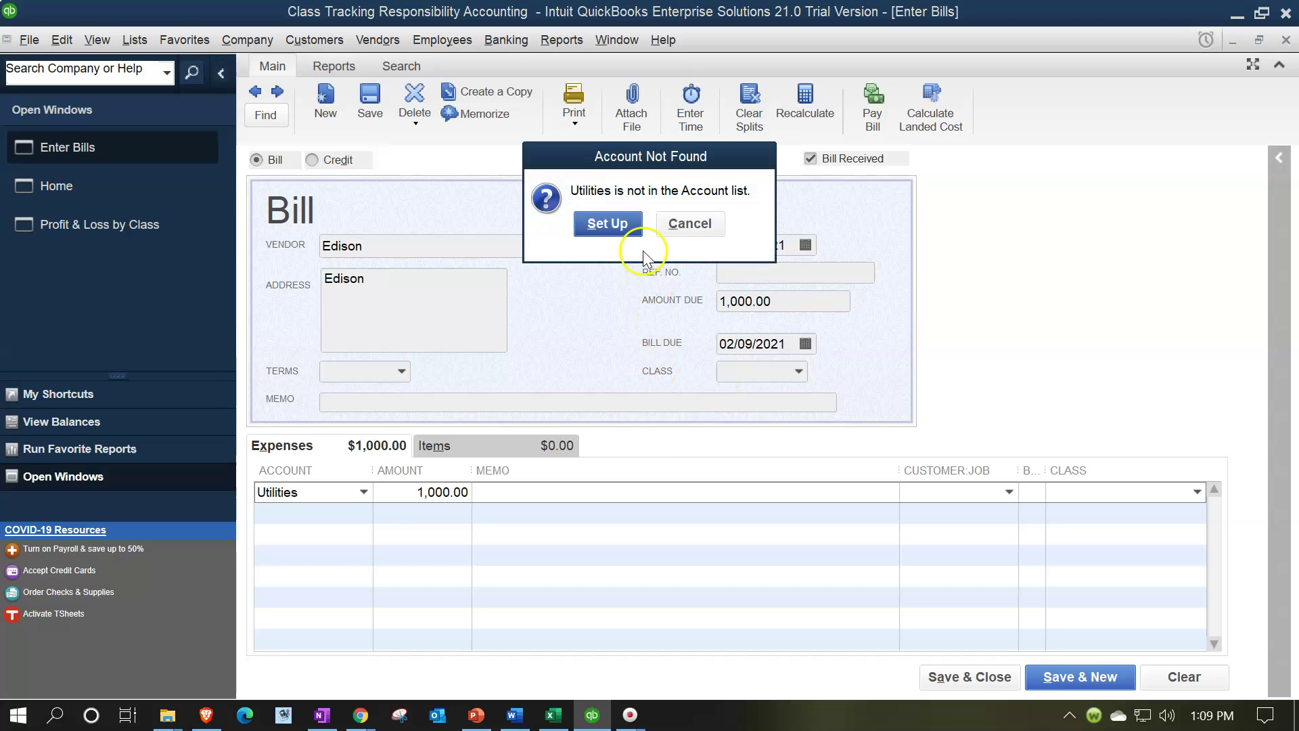
pyautogui.click(609, 222)
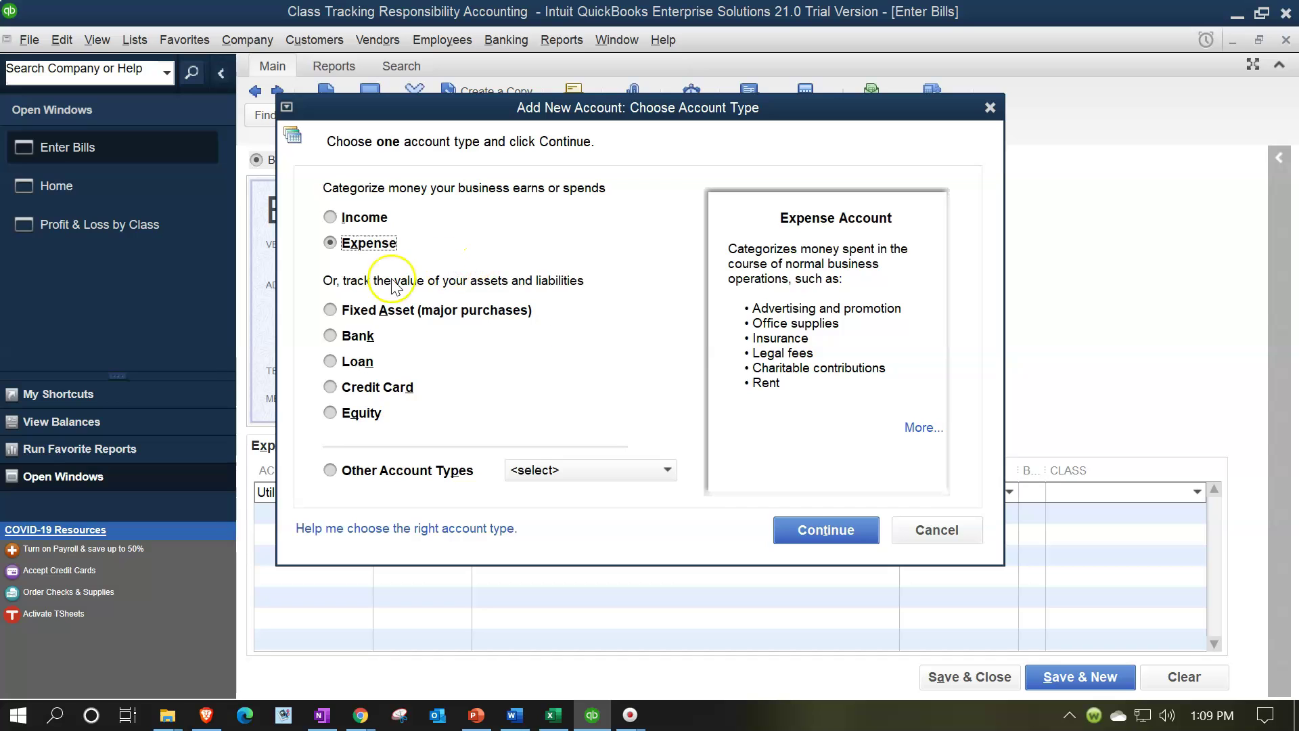
pyautogui.click(806, 531)
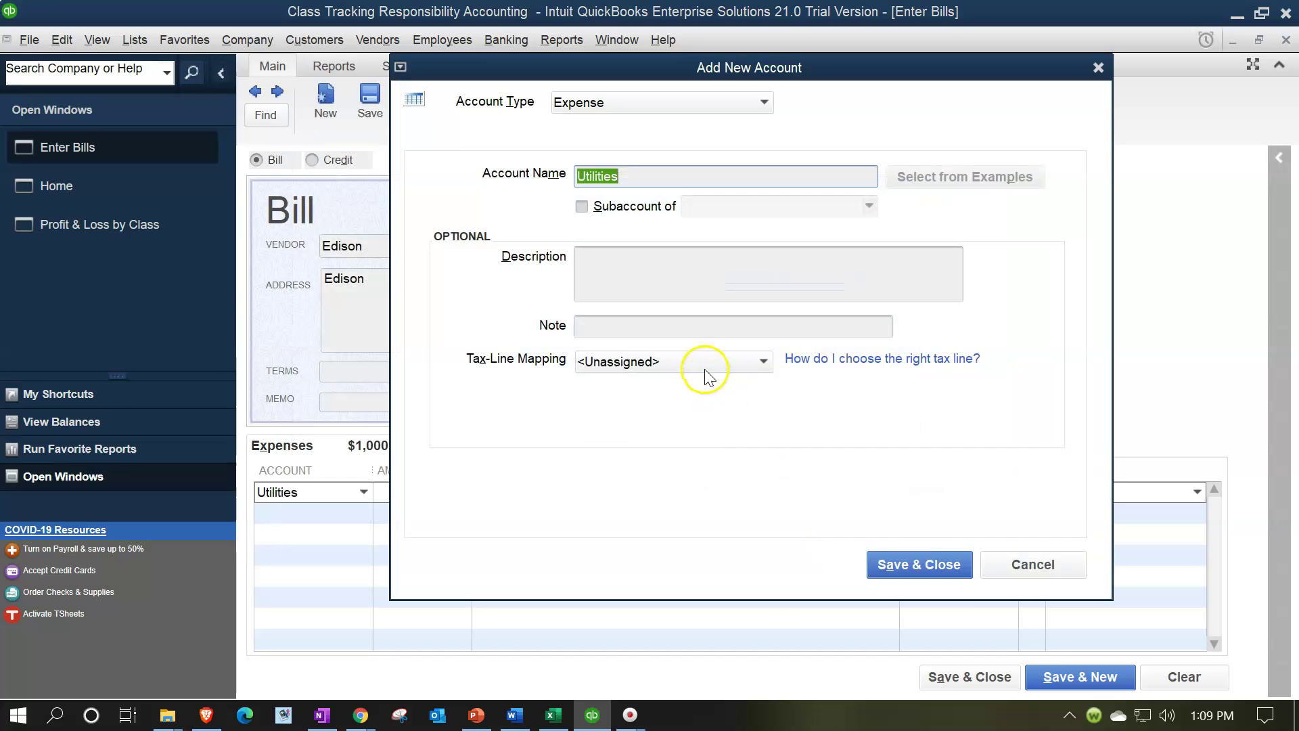
pyautogui.click(943, 563)
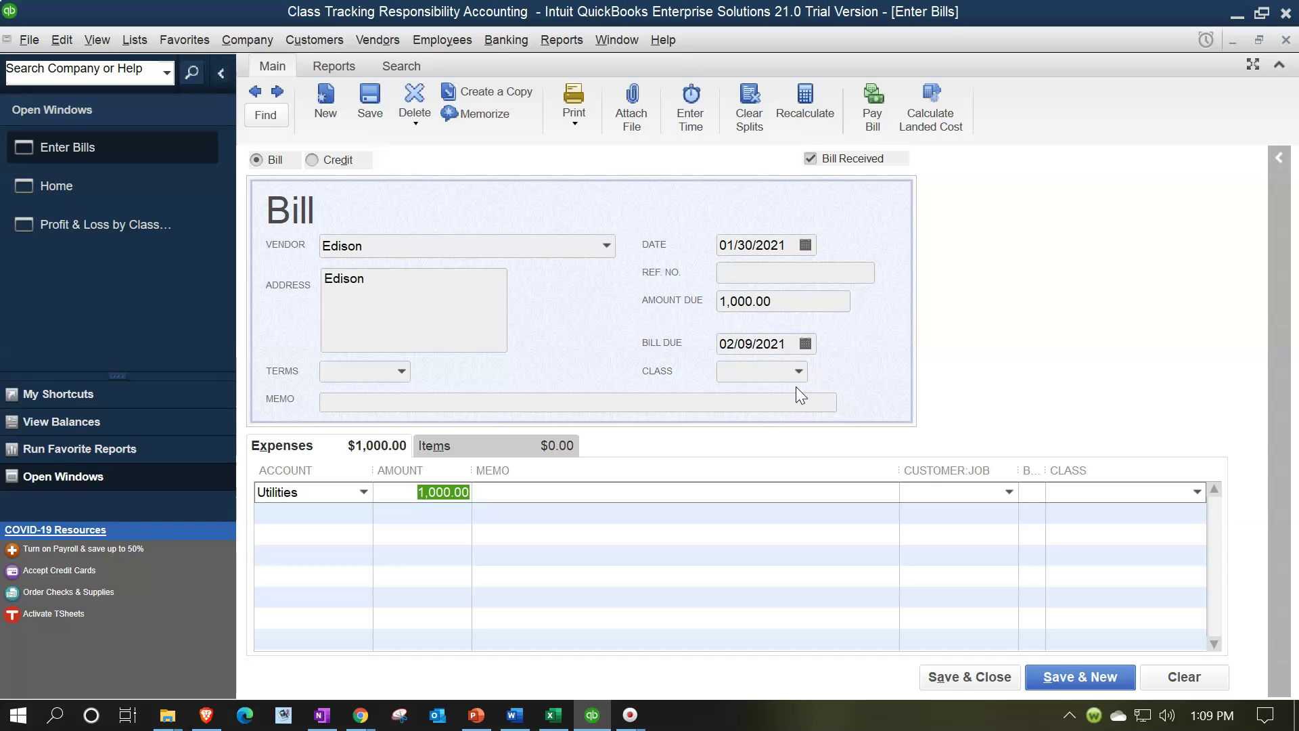
# Save and close the Edison bill, accepting its future date and the missing class assignment
pyautogui.click(974, 680)
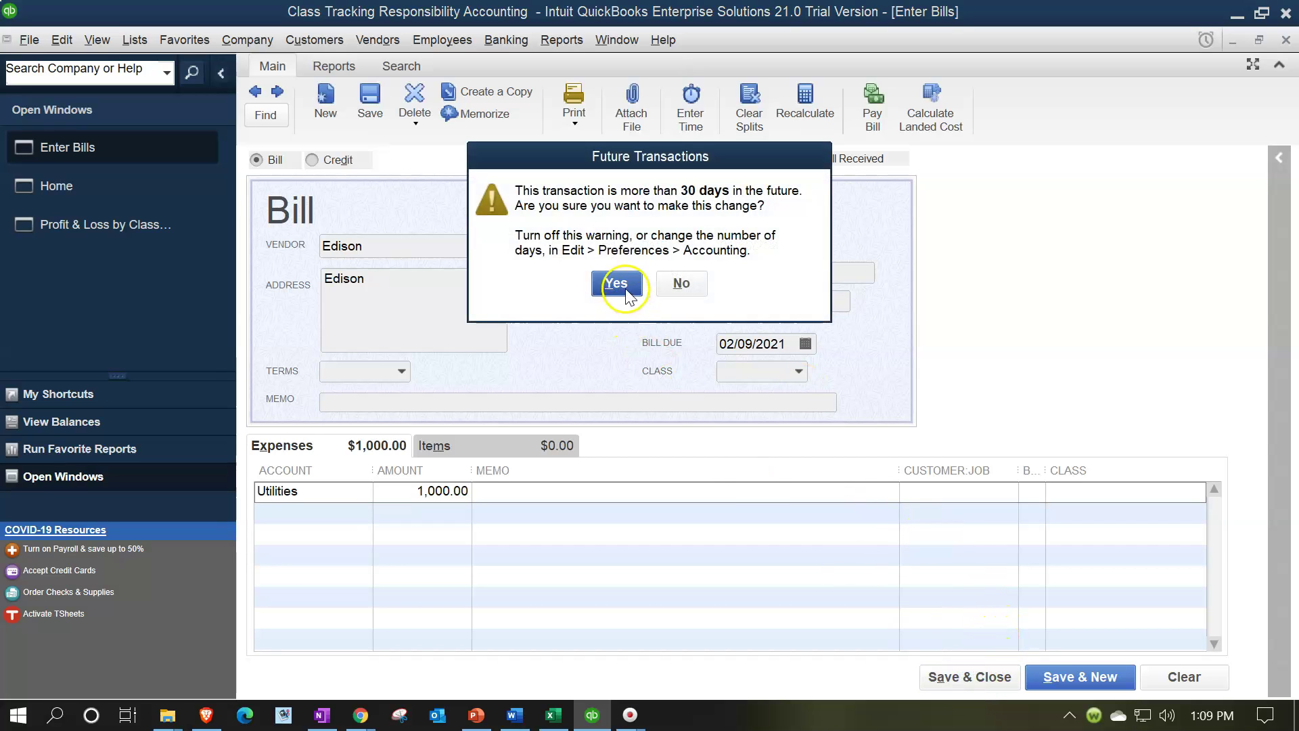
pyautogui.click(627, 296)
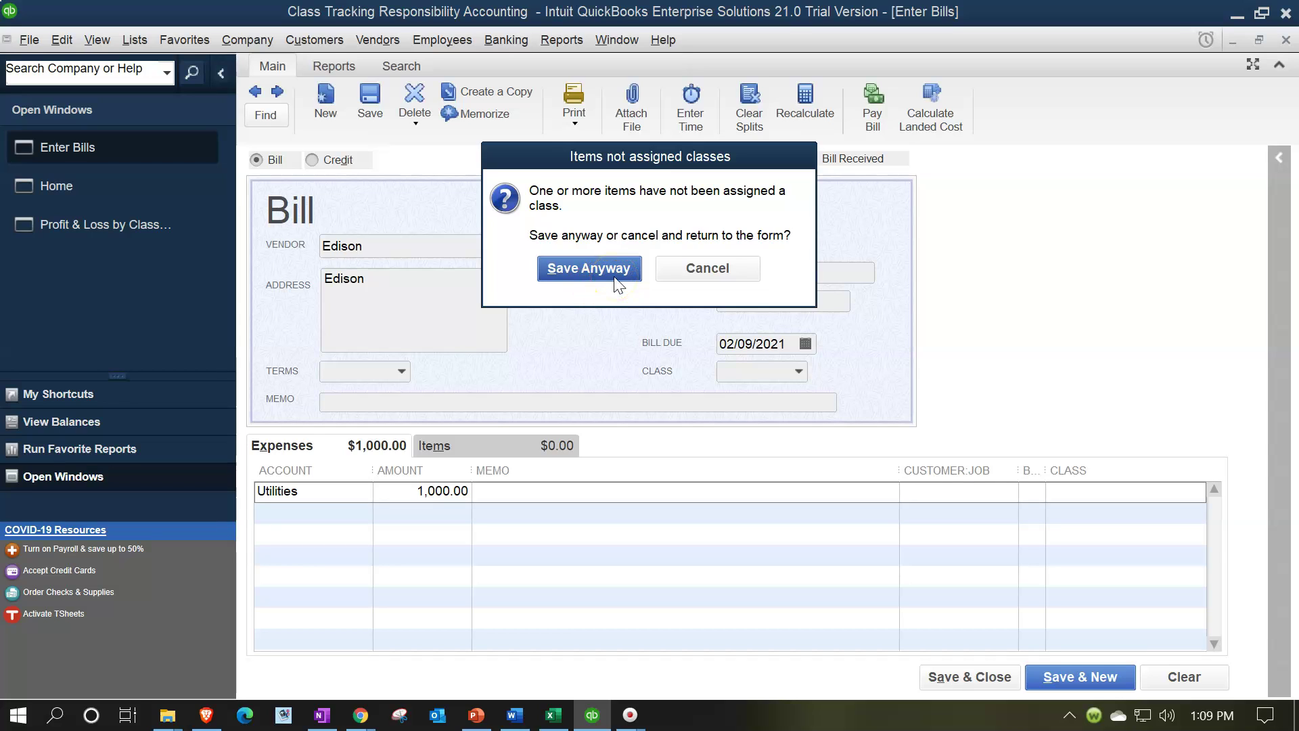
pyautogui.click(599, 273)
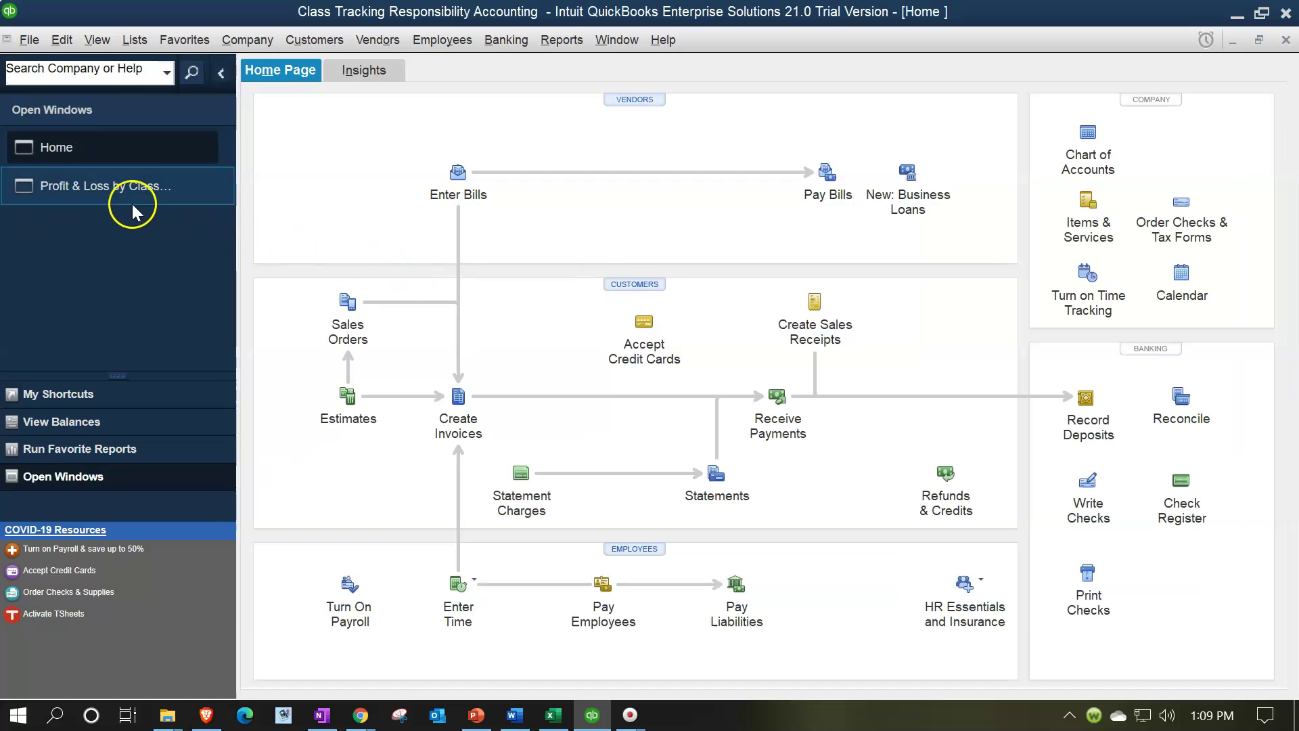
# Refresh the Profit & Loss by Class report and examine the transaction detail behind the unclassified Utilities amount
pyautogui.click(109, 192)
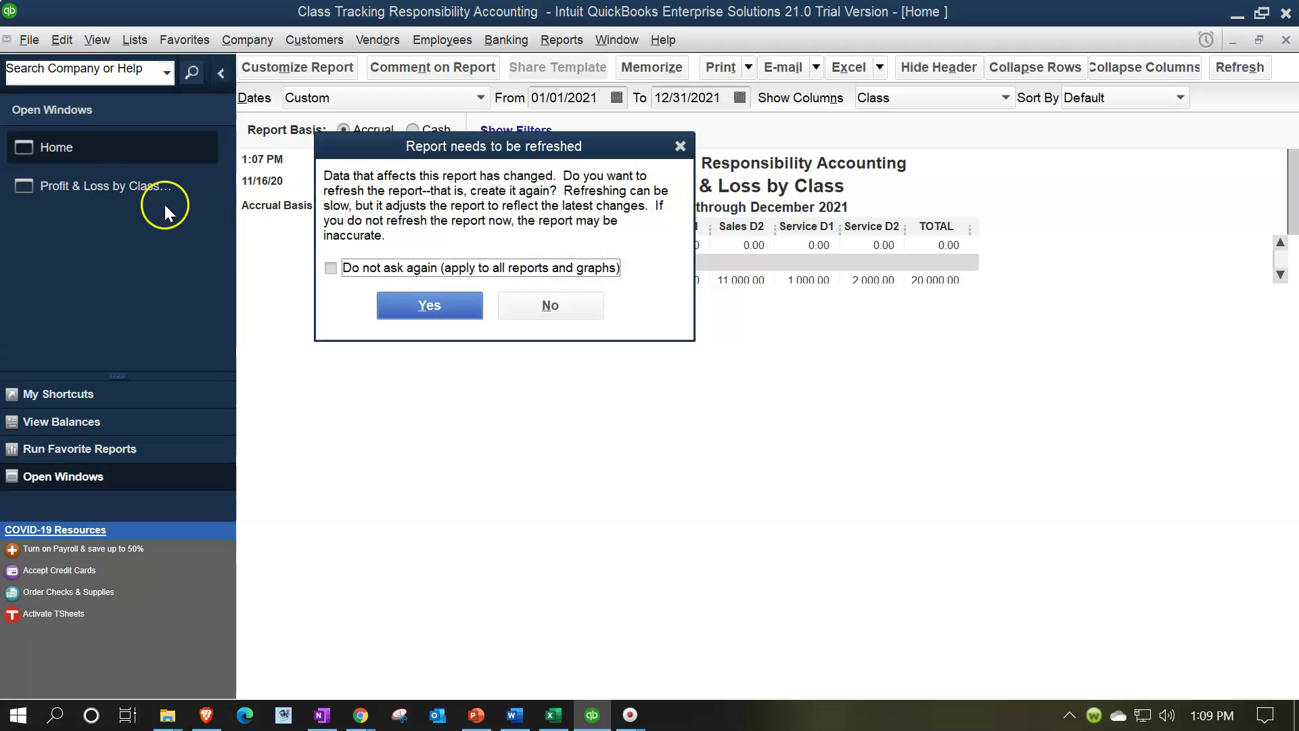
pyautogui.click(414, 303)
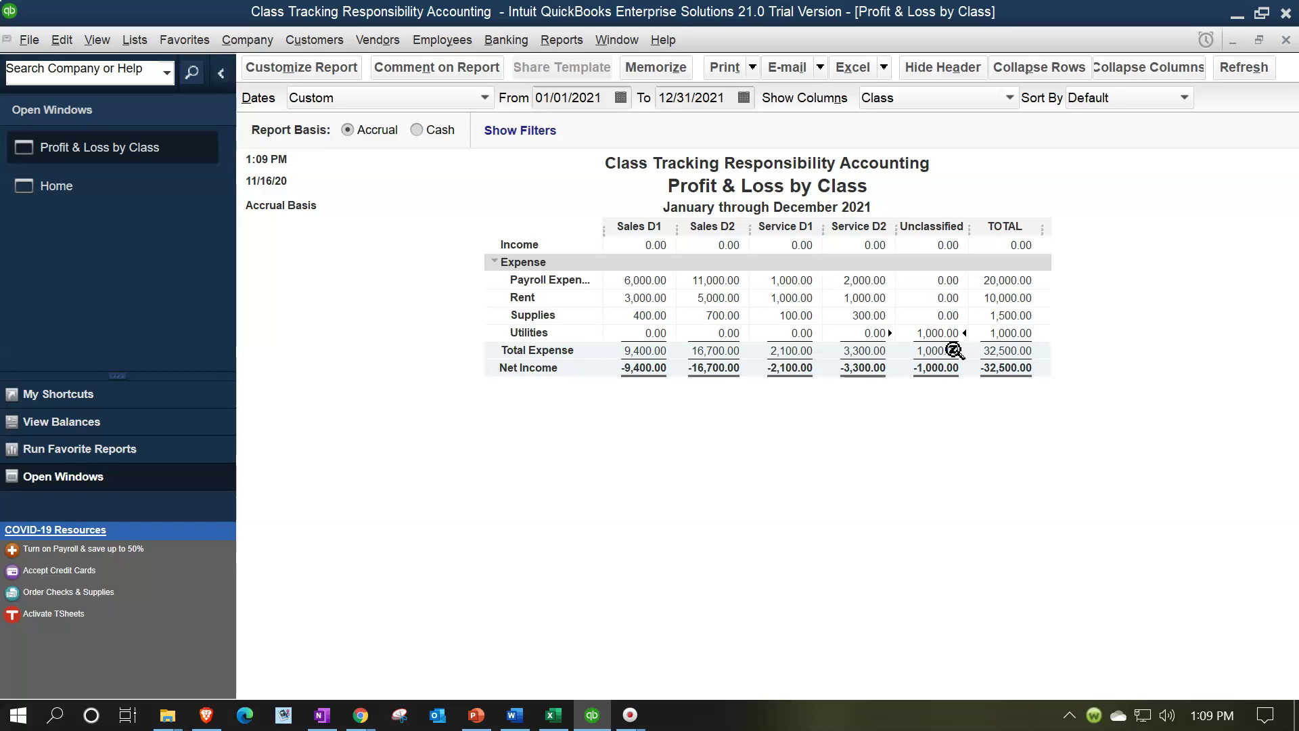
pyautogui.doubleClick(936, 335)
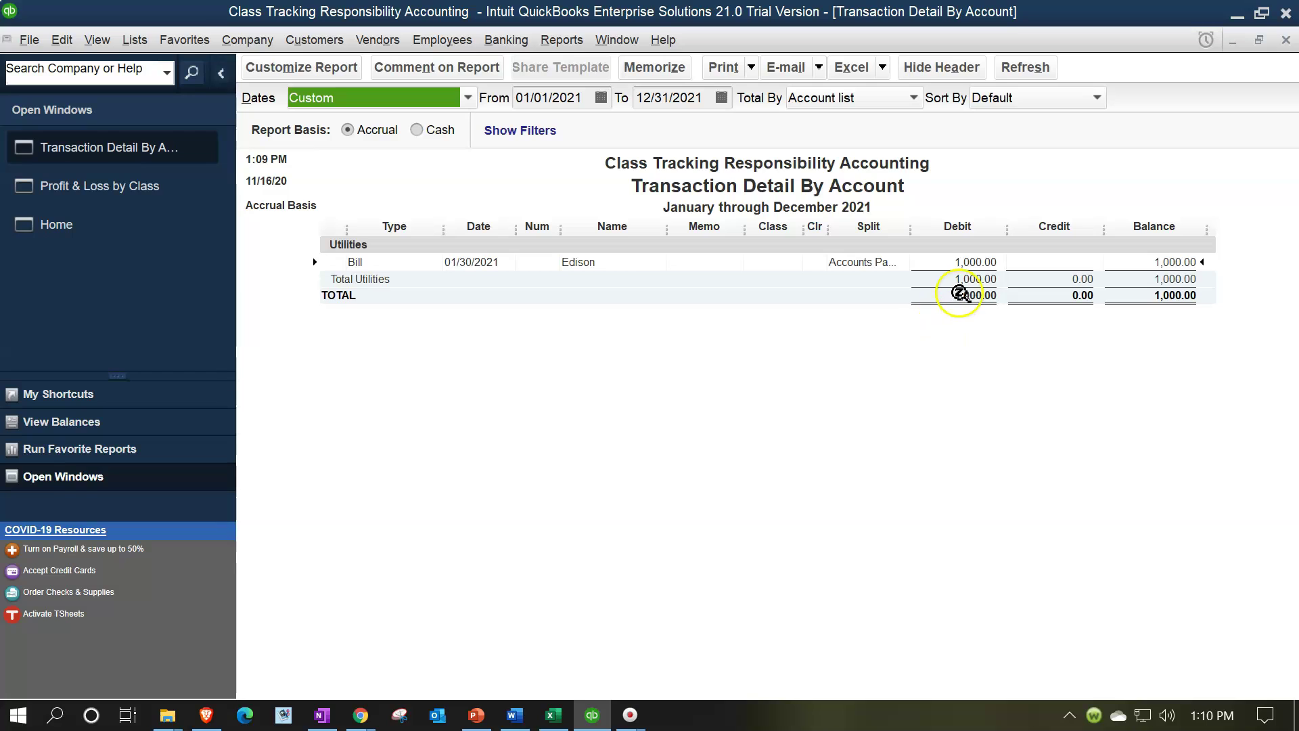
pyautogui.click(1286, 41)
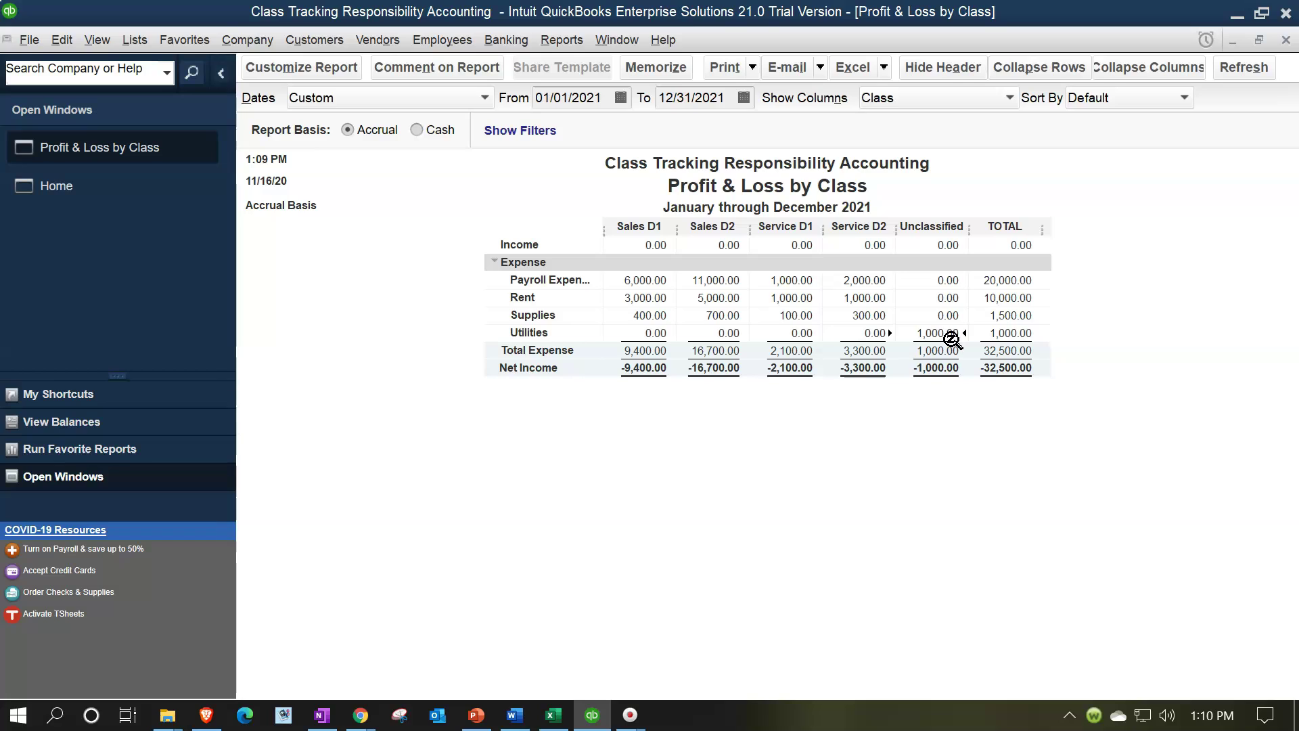
pyautogui.click(810, 350)
pyautogui.click(925, 210)
pyautogui.click(933, 237)
# Add a new class named Unassigned to the Class List
pyautogui.click(137, 42)
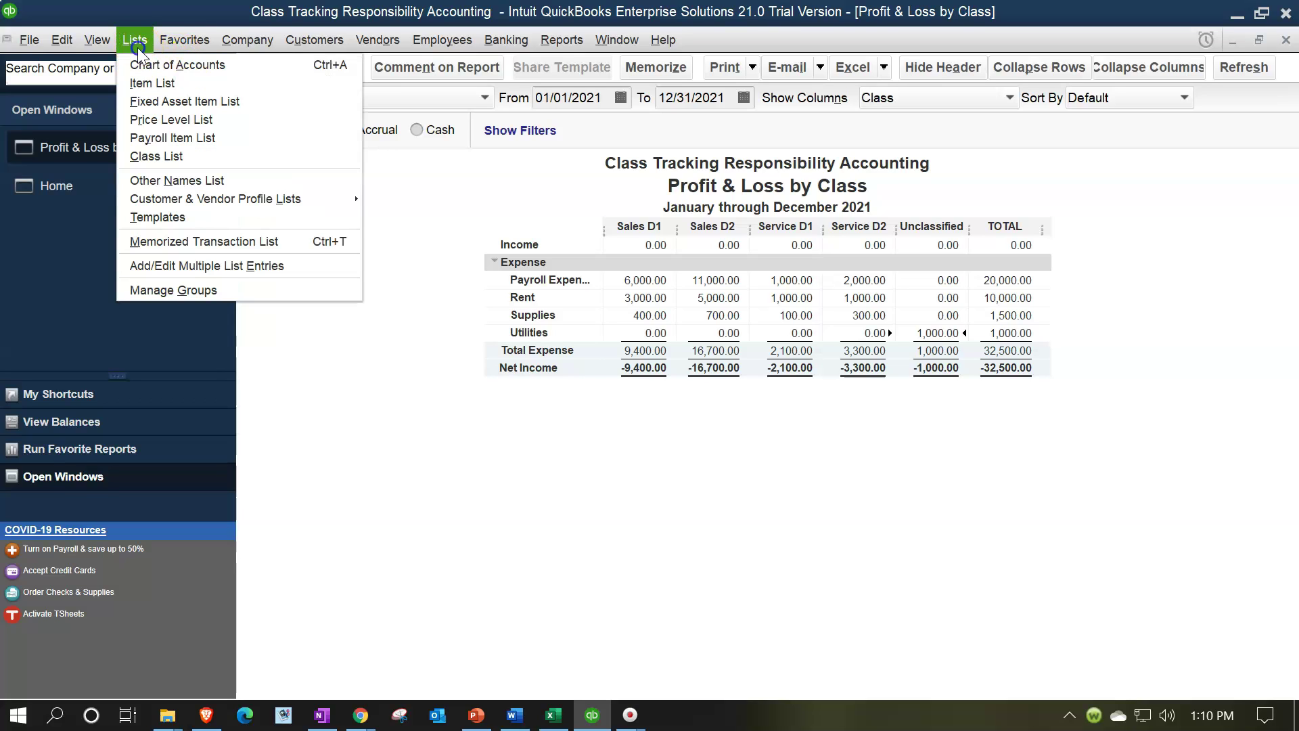
pyautogui.click(158, 157)
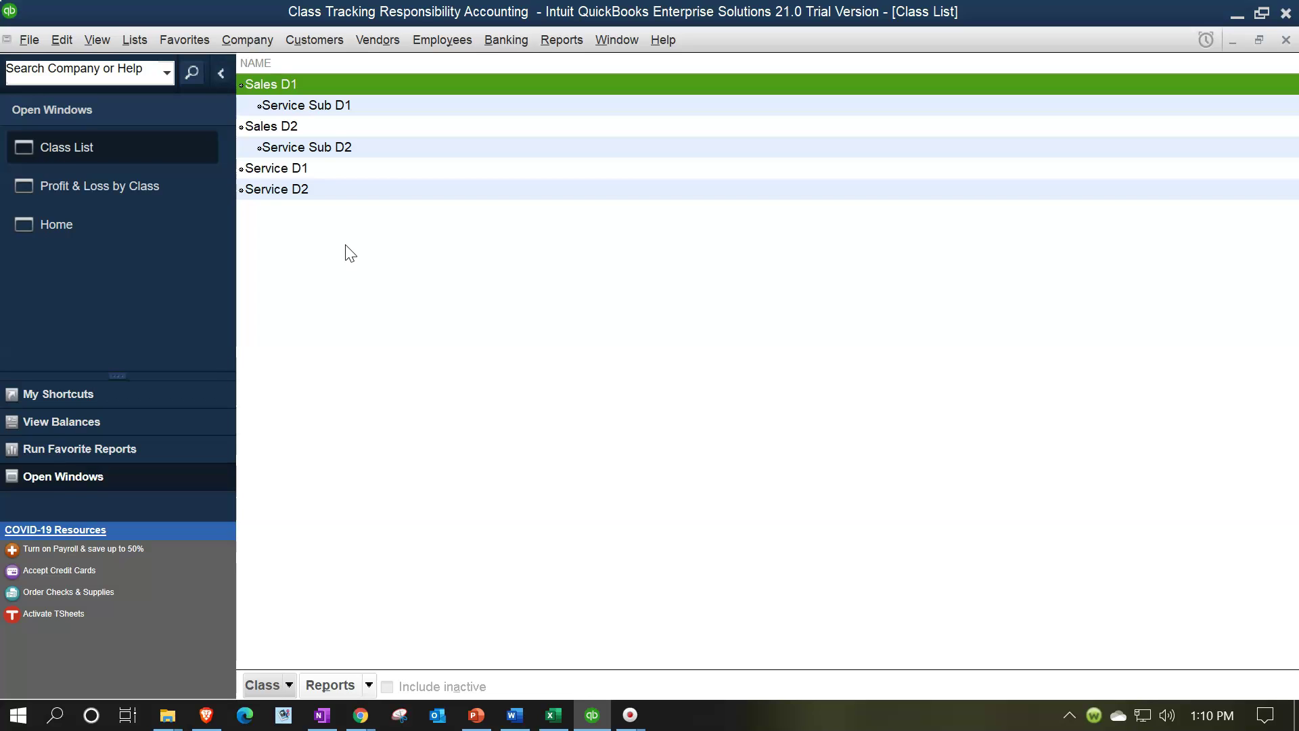
pyautogui.click(289, 687)
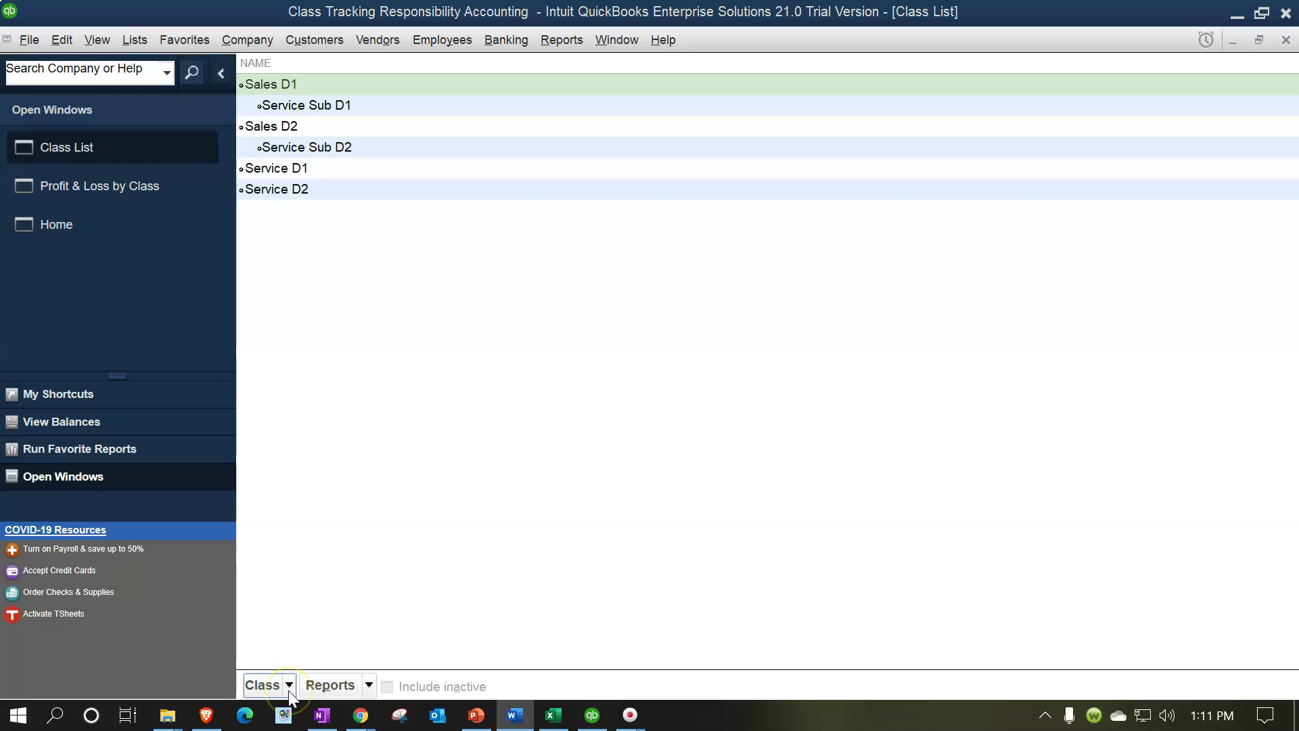
pyautogui.click(284, 463)
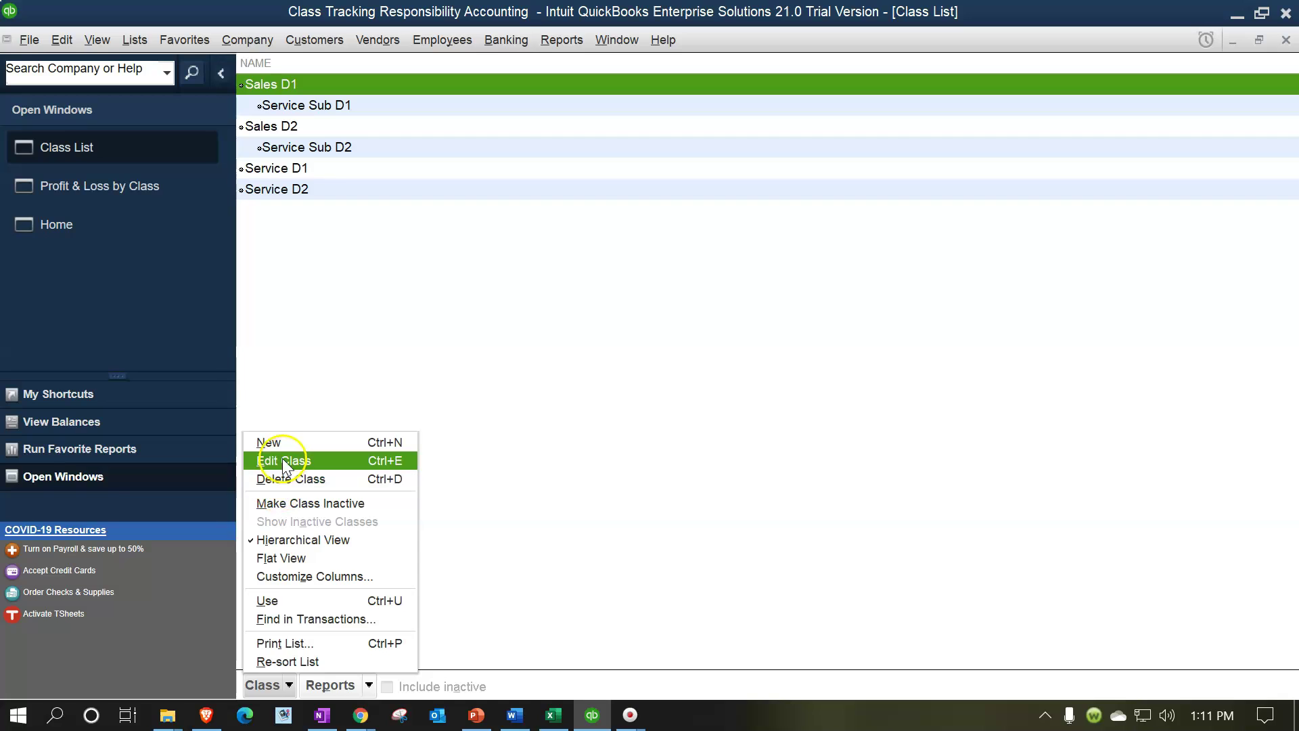
pyautogui.click(282, 444)
pyautogui.click(358, 74)
pyautogui.write('Unassigned')
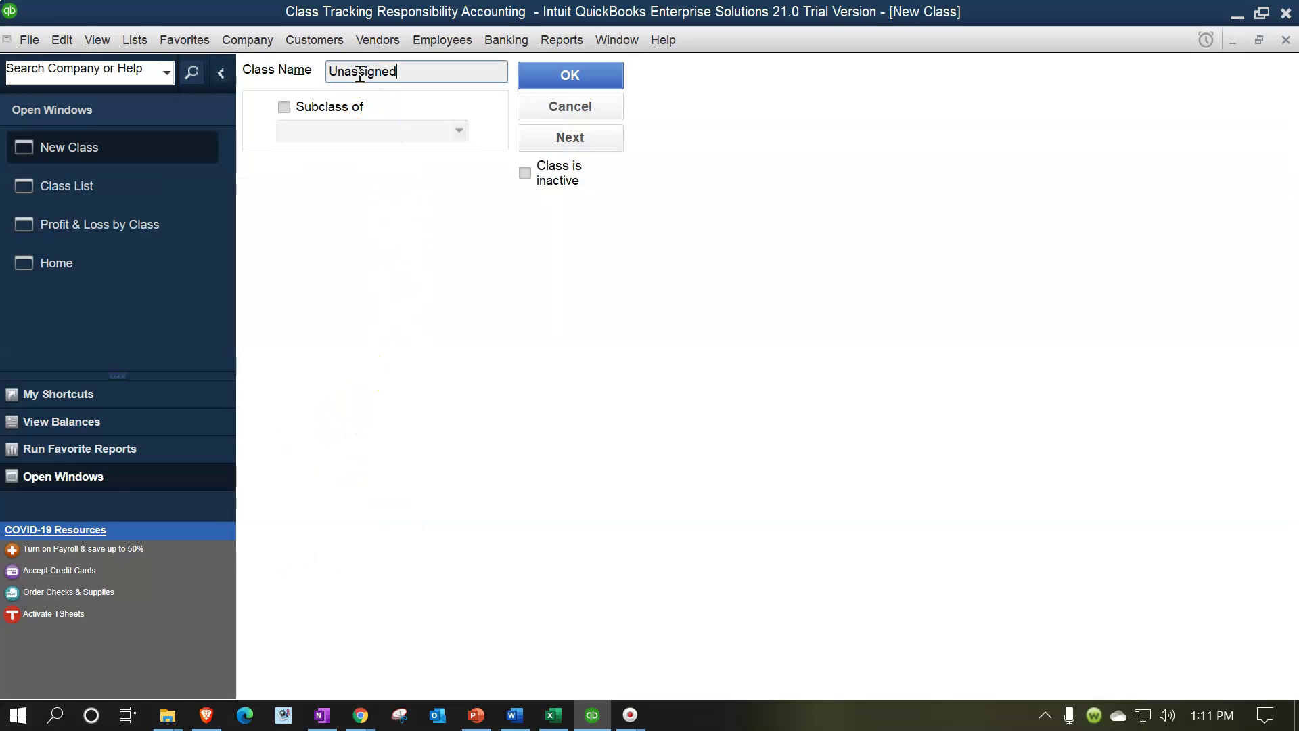
pyautogui.click(588, 80)
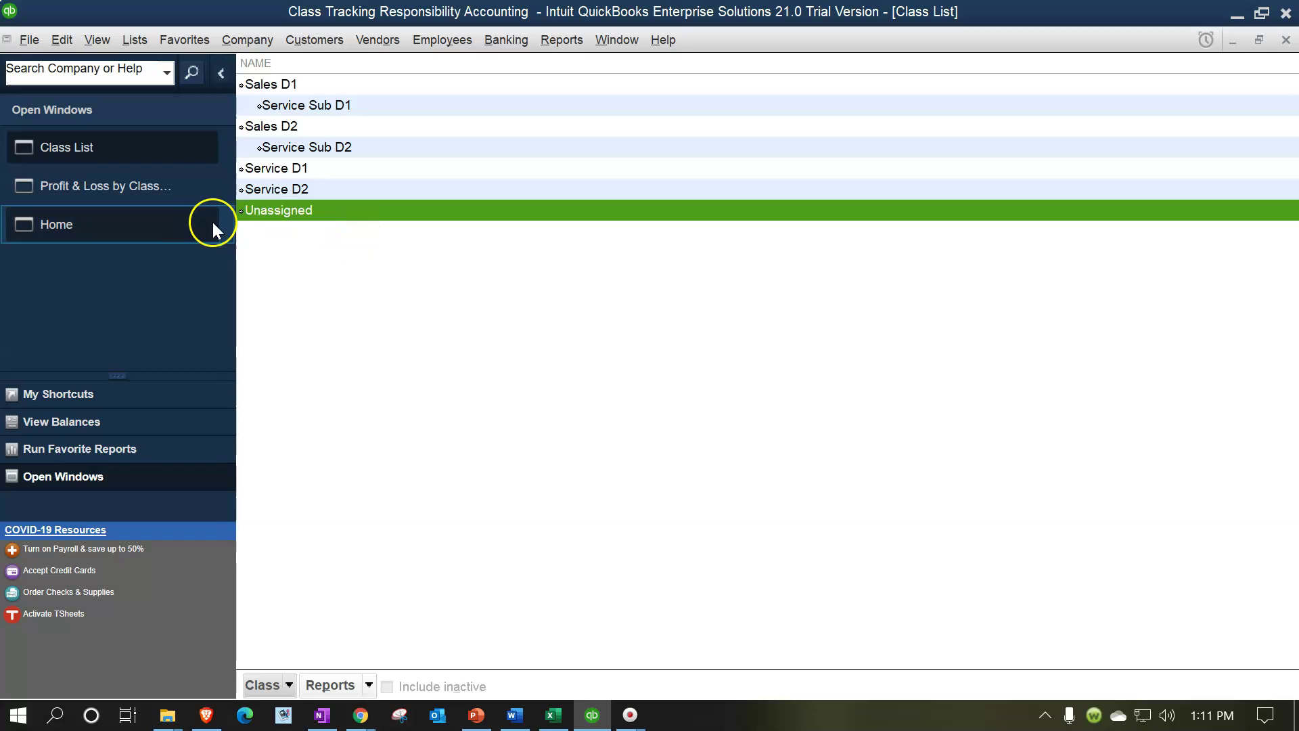
# Refresh the Profit & Loss by Class report and check its Unclassified column
pyautogui.click(142, 180)
pyautogui.click(416, 300)
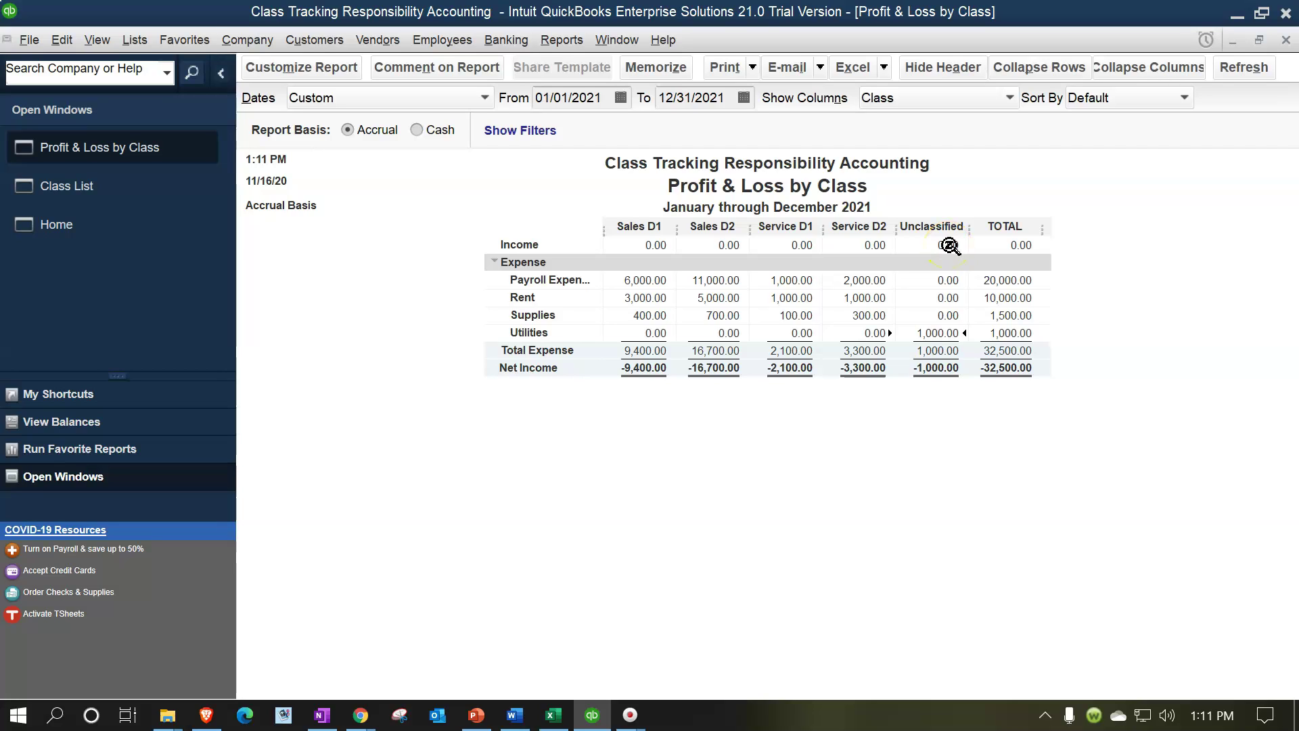
pyautogui.click(944, 231)
# Open the Vendor Center and widen the Name column of the vendor list
pyautogui.click(377, 40)
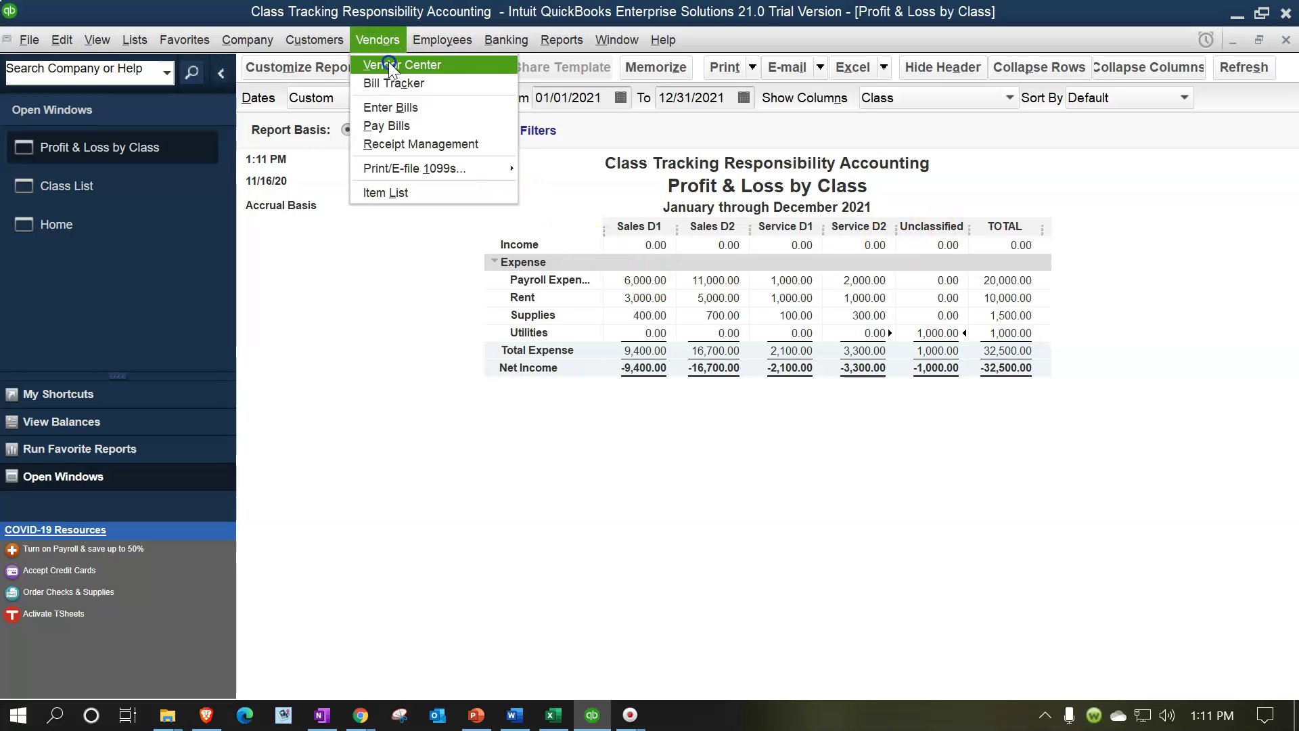
pyautogui.click(391, 66)
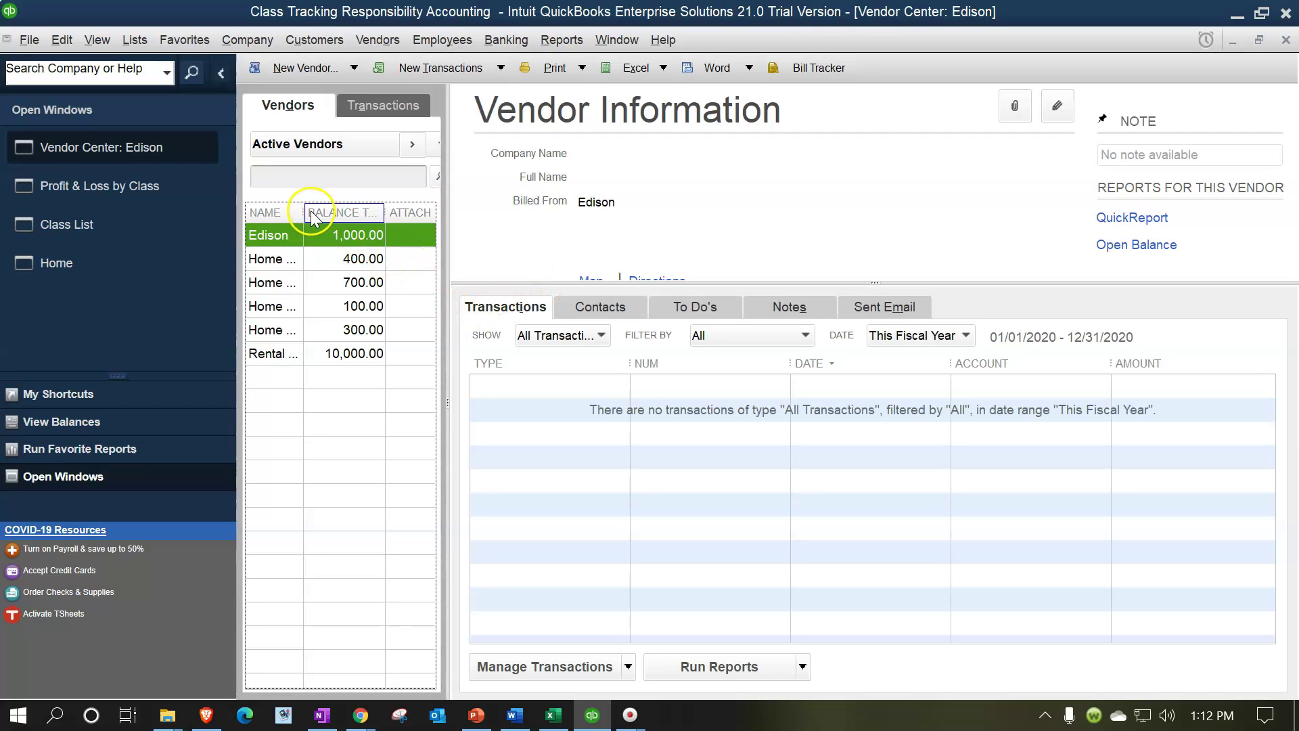
pyautogui.moveTo(302, 203); pyautogui.dragTo(349, 203)
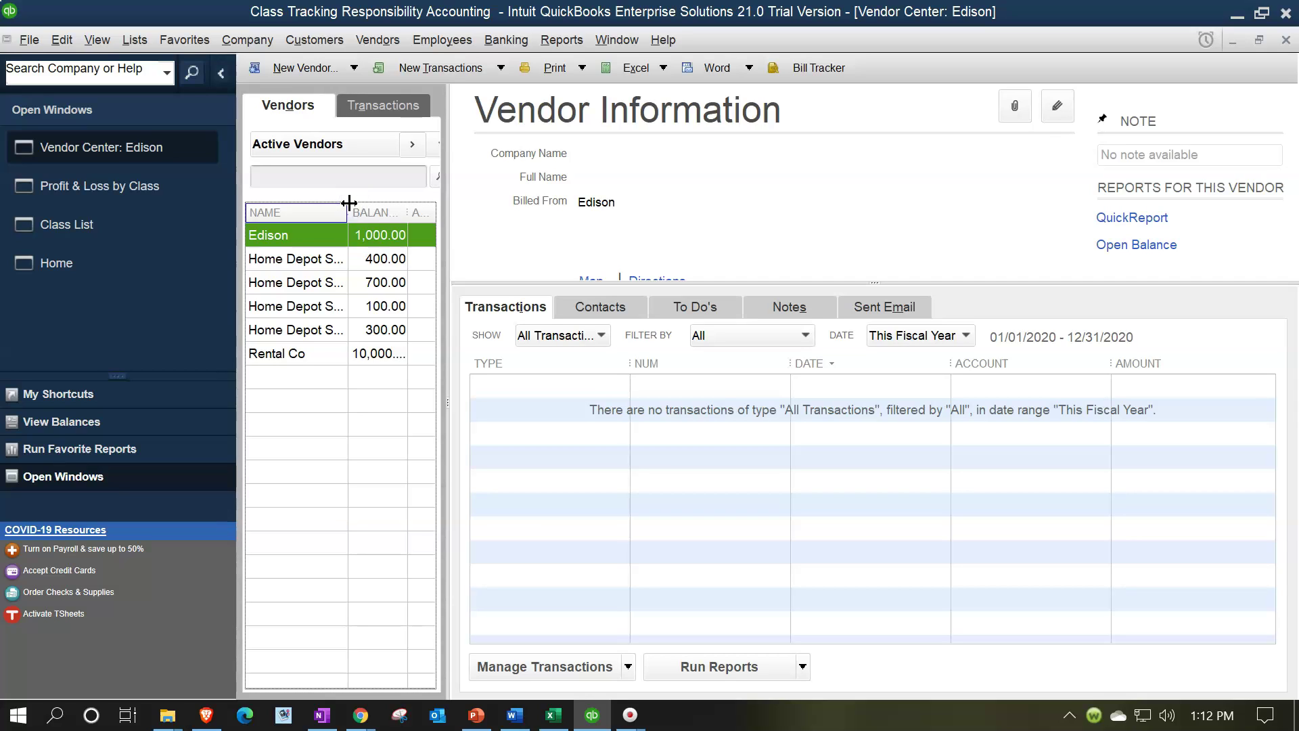
pyautogui.click(360, 46)
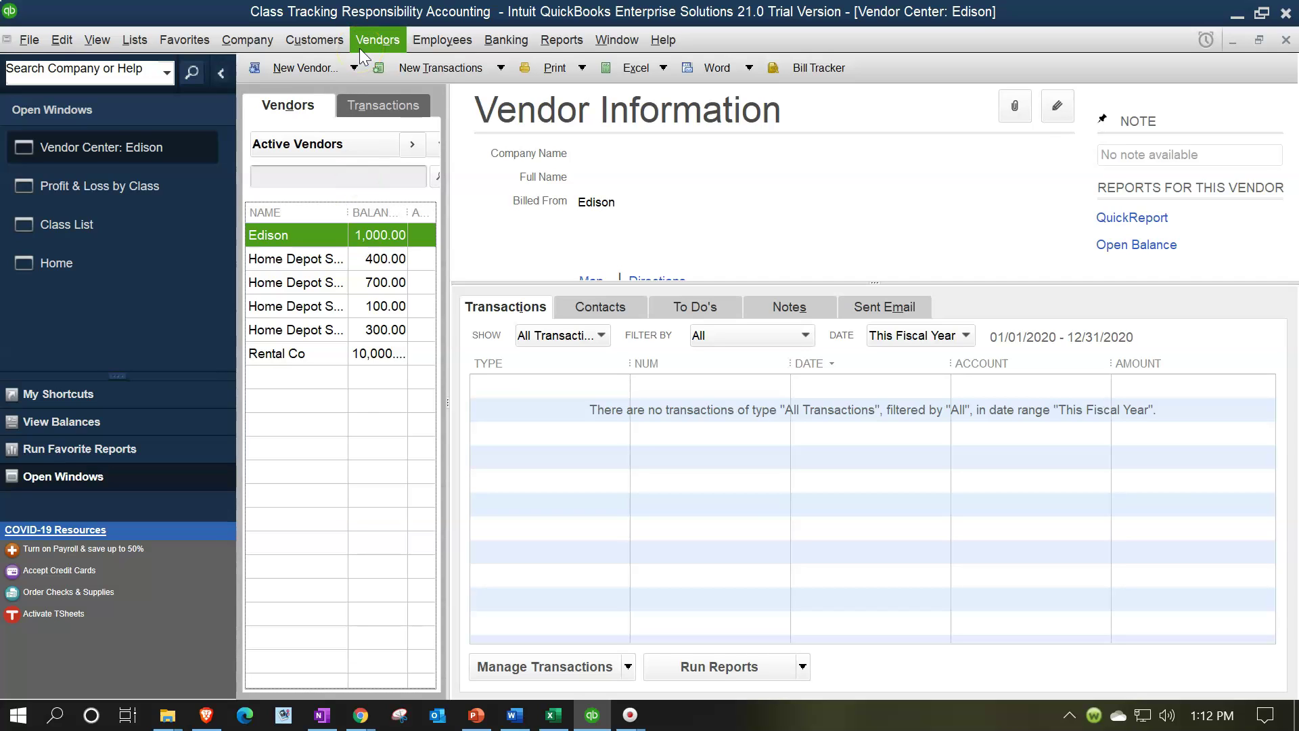
pyautogui.click(360, 271)
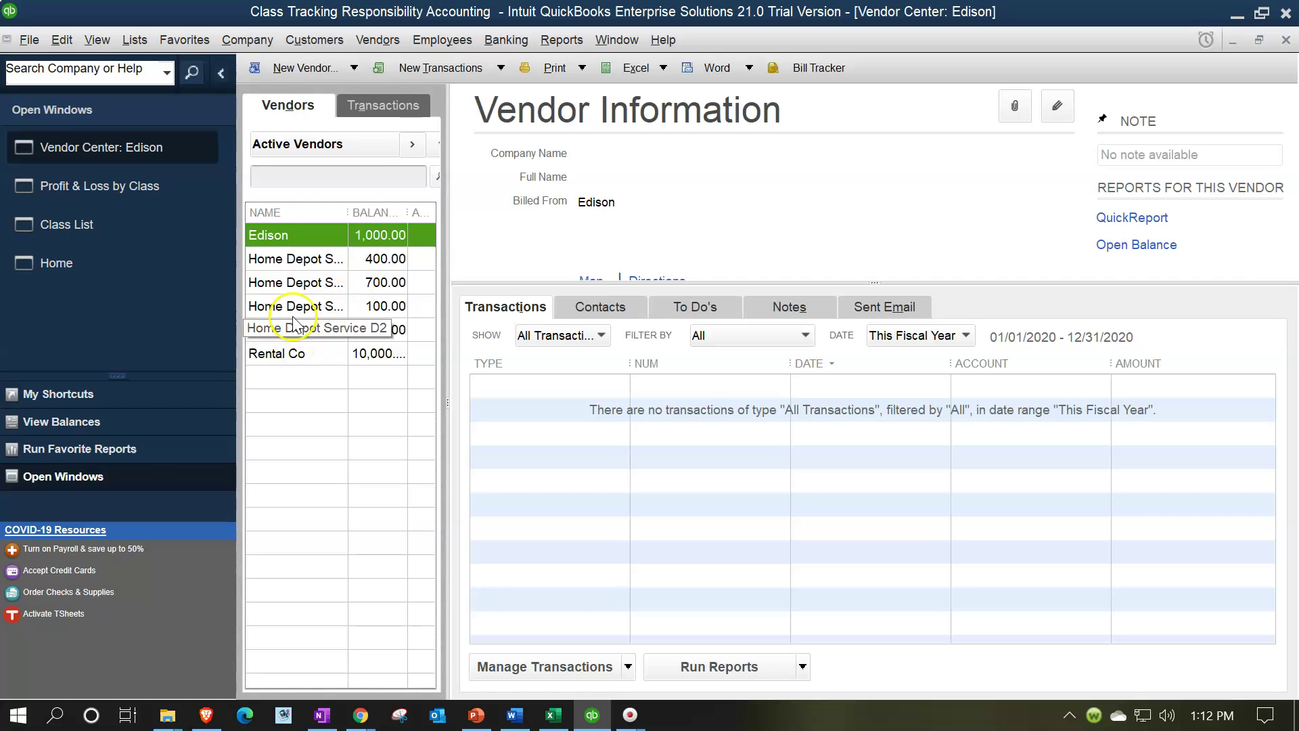
# Edit the vendor Edison and set its class to Unassigned in the additional info
pyautogui.doubleClick(287, 233)
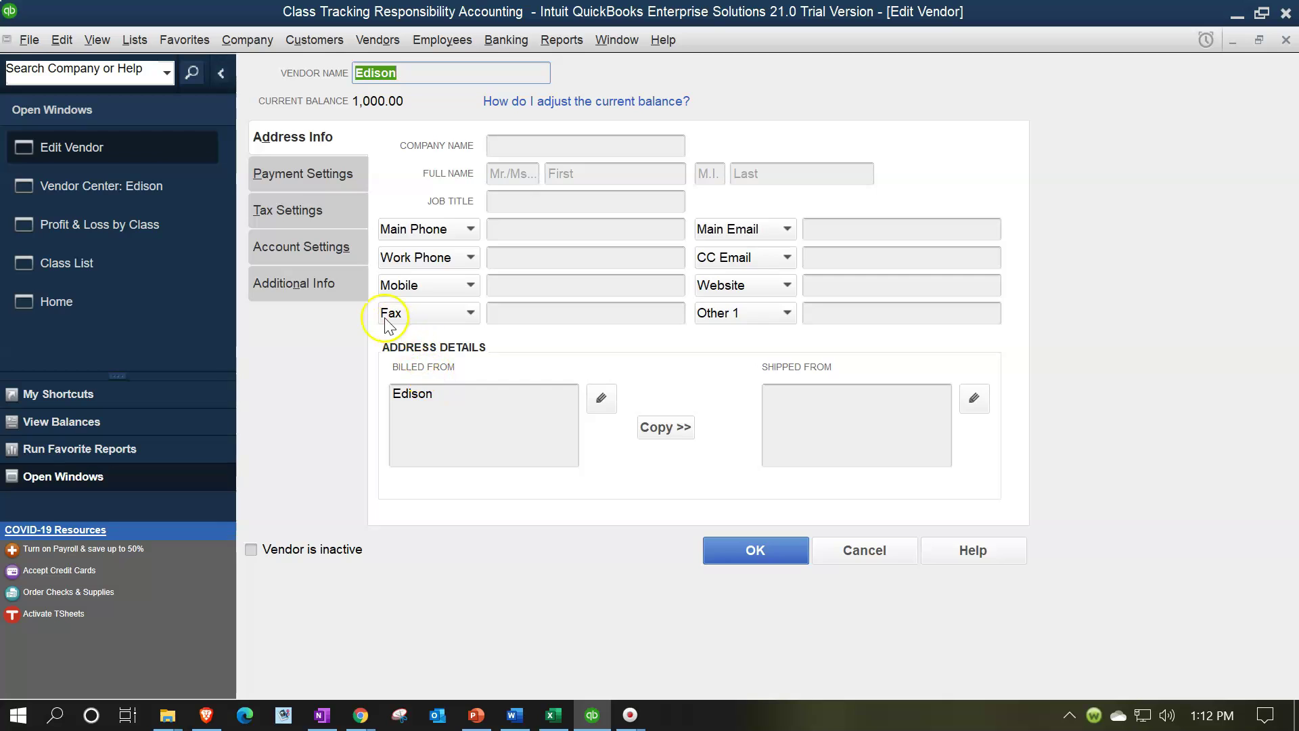
pyautogui.click(314, 287)
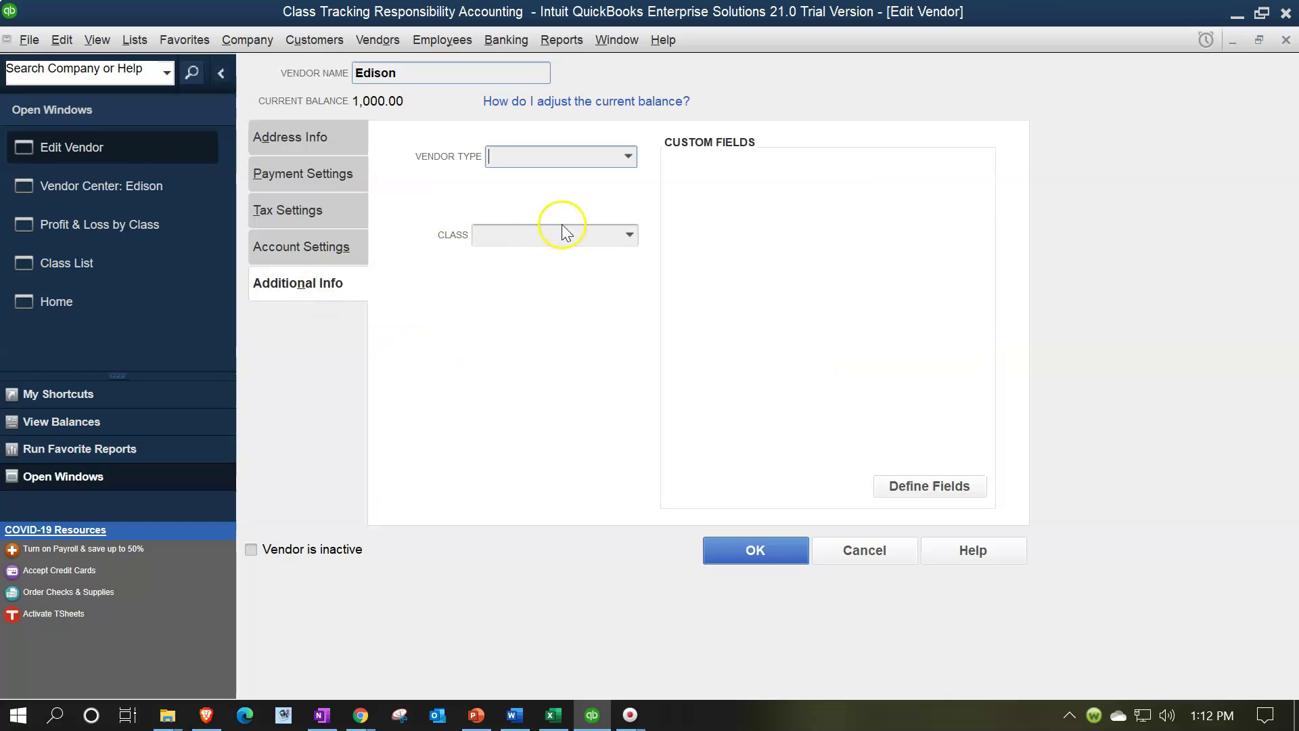
pyautogui.click(630, 234)
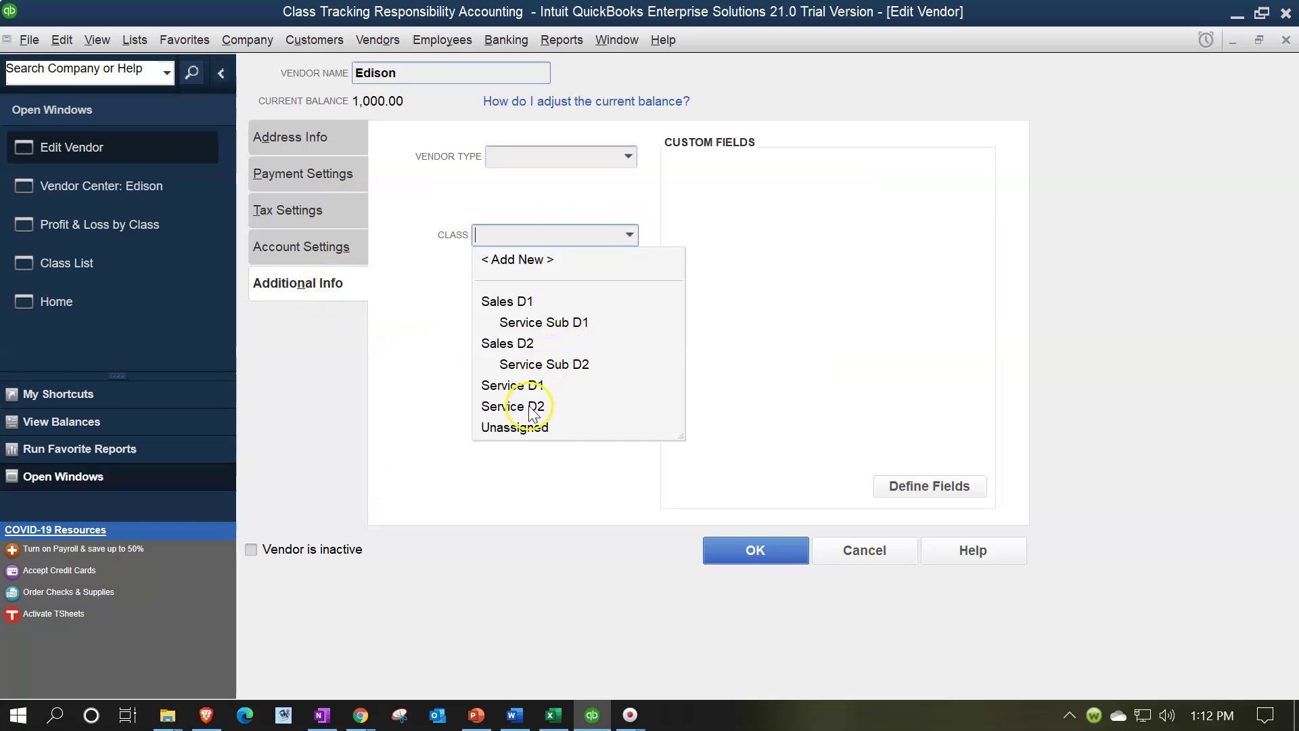
pyautogui.click(535, 427)
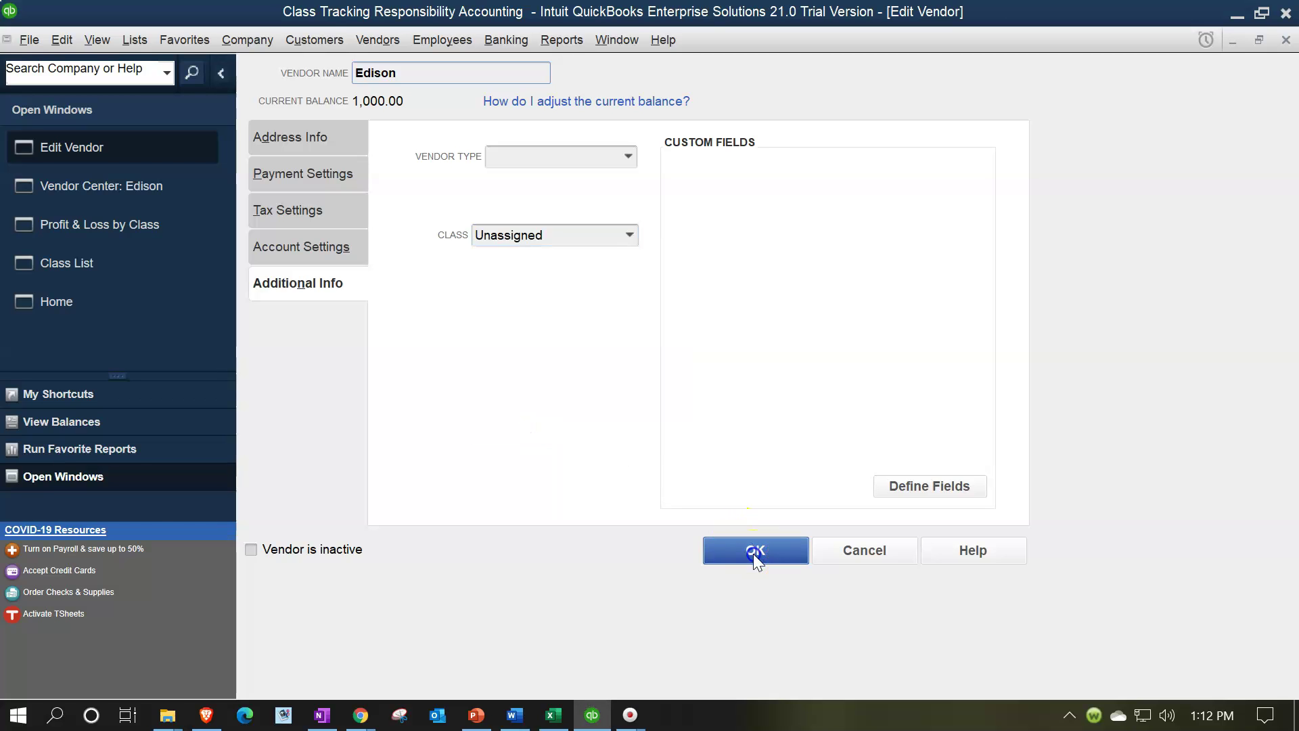
pyautogui.click(753, 554)
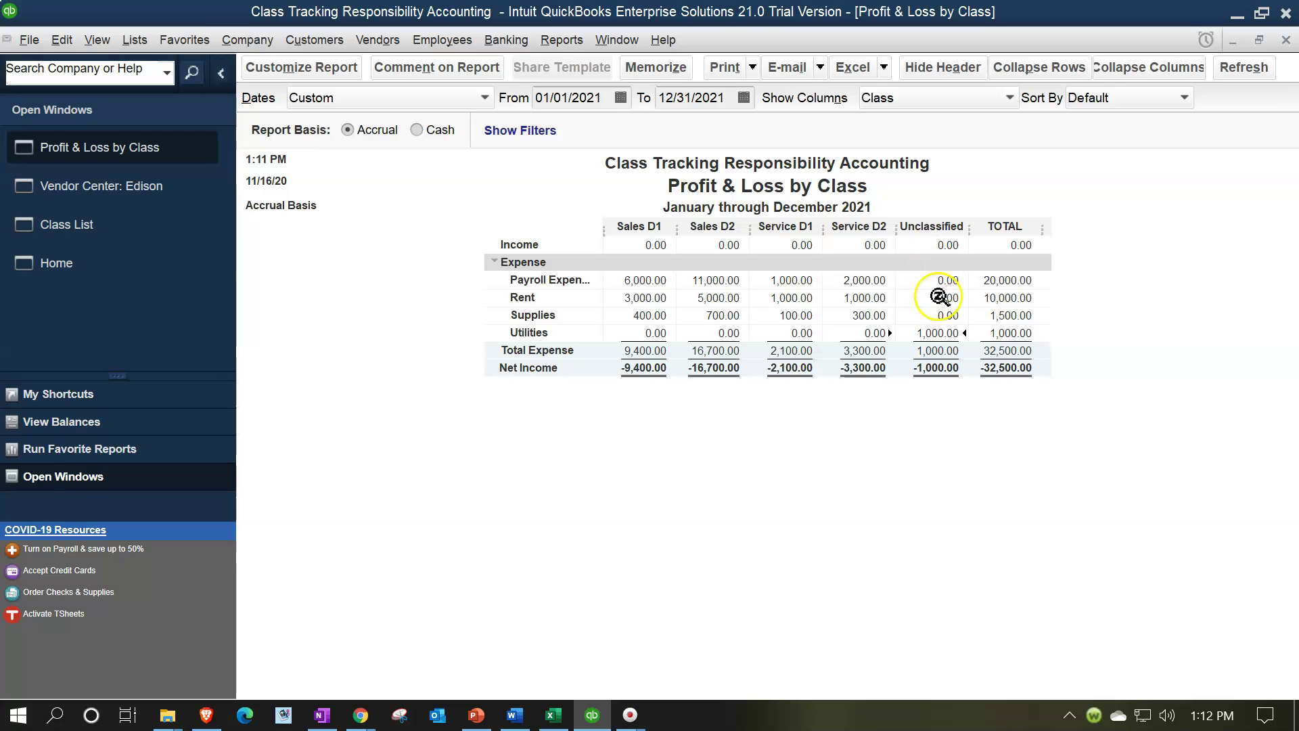
# Open the Edison bill behind the unclassified Utilities amount in the report and set the bill's header class to Unassigned
pyautogui.doubleClick(947, 331)
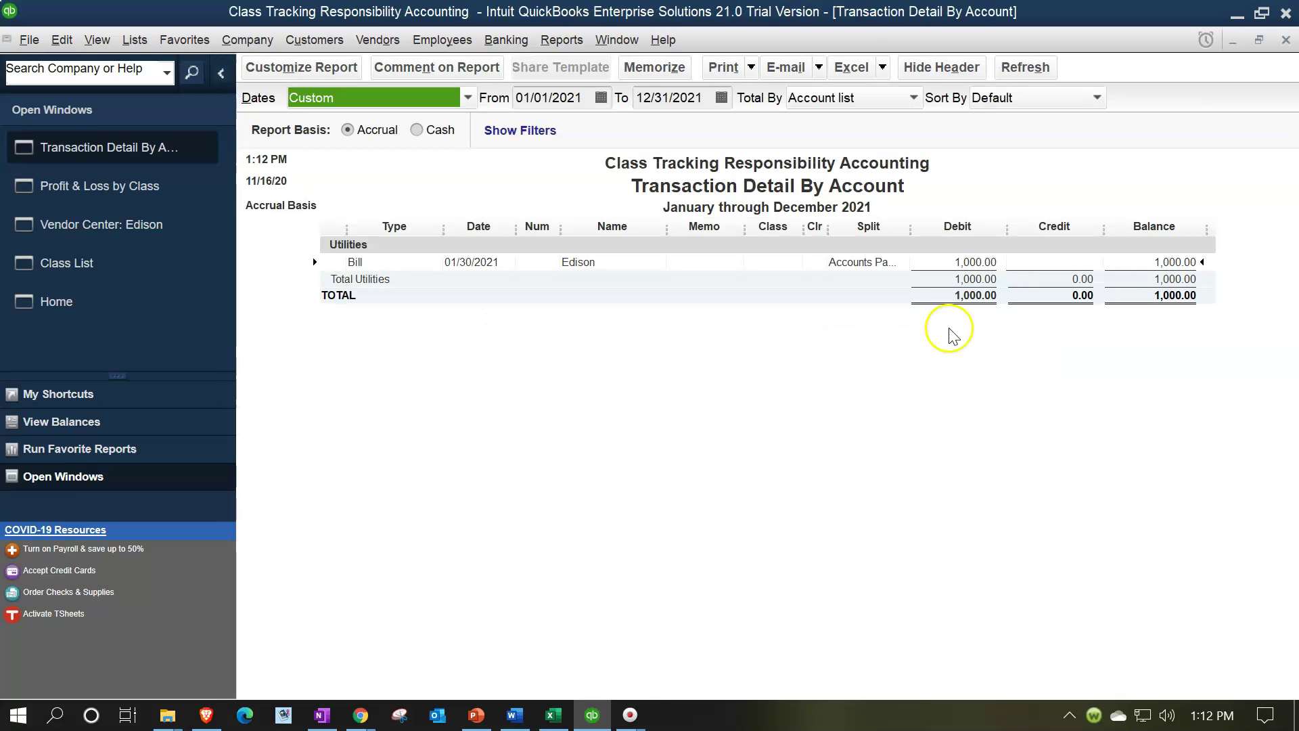
pyautogui.doubleClick(971, 261)
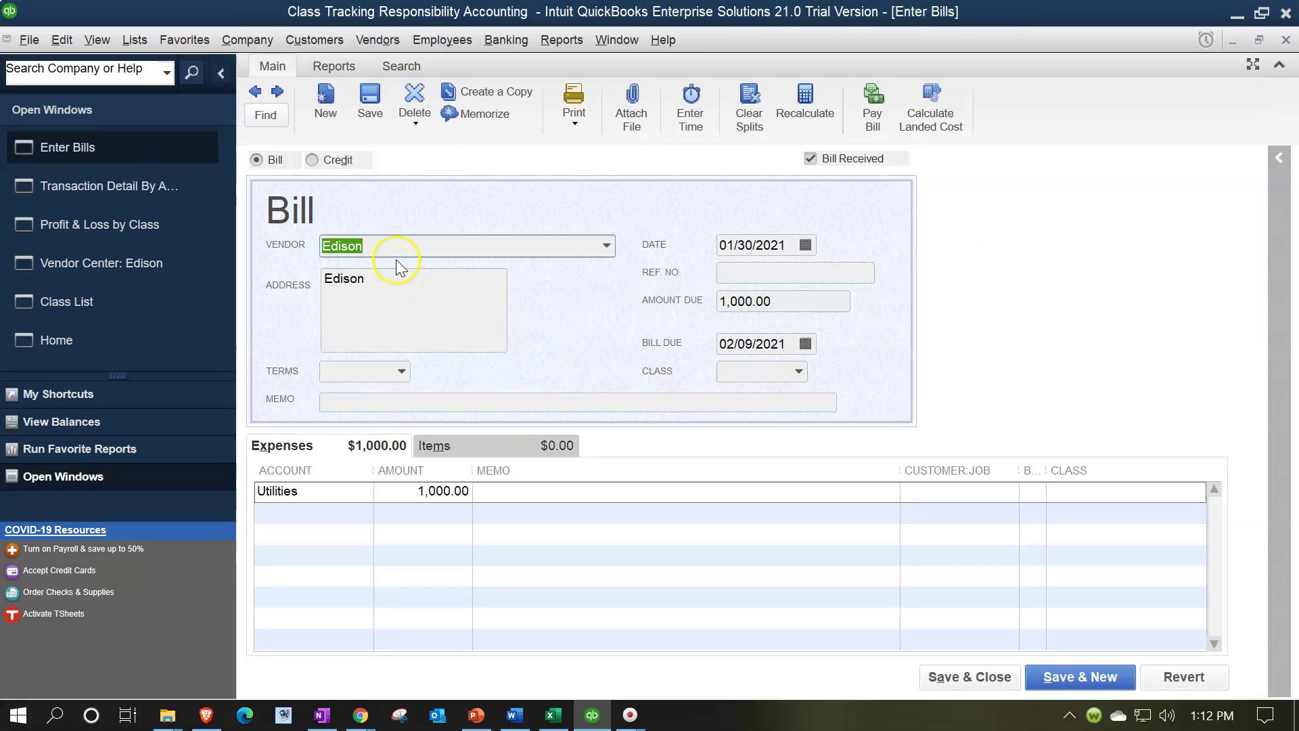
pyautogui.click(800, 372)
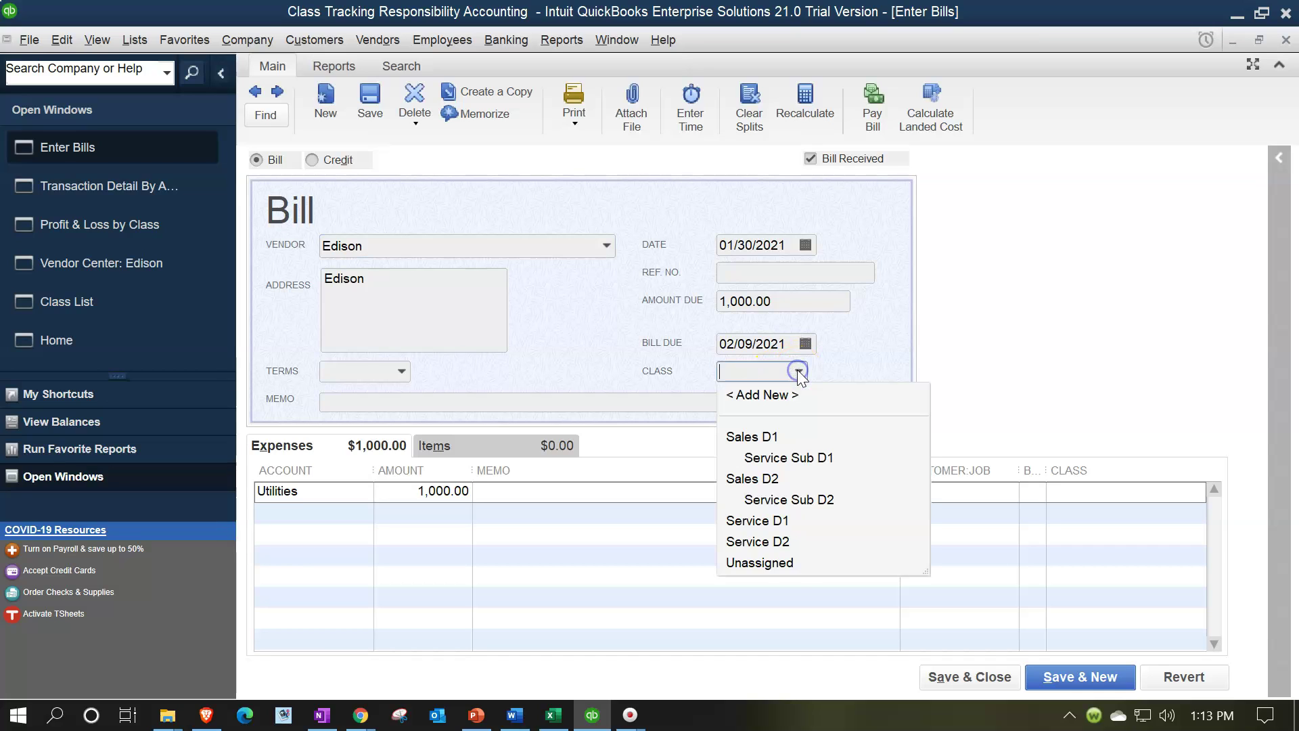
pyautogui.click(783, 564)
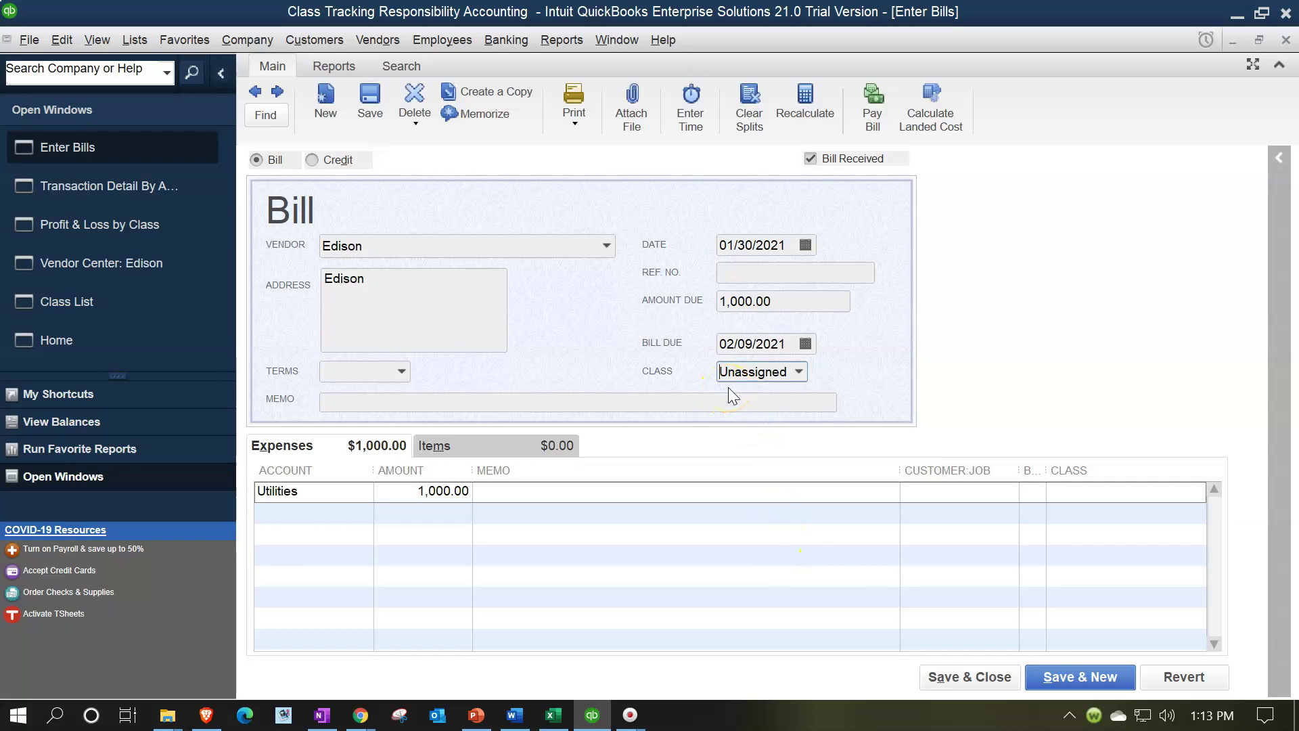
# Try to save and close the Edison bill, accepting its future date and making the vendor's class change permanent
pyautogui.click(993, 676)
pyautogui.click(589, 238)
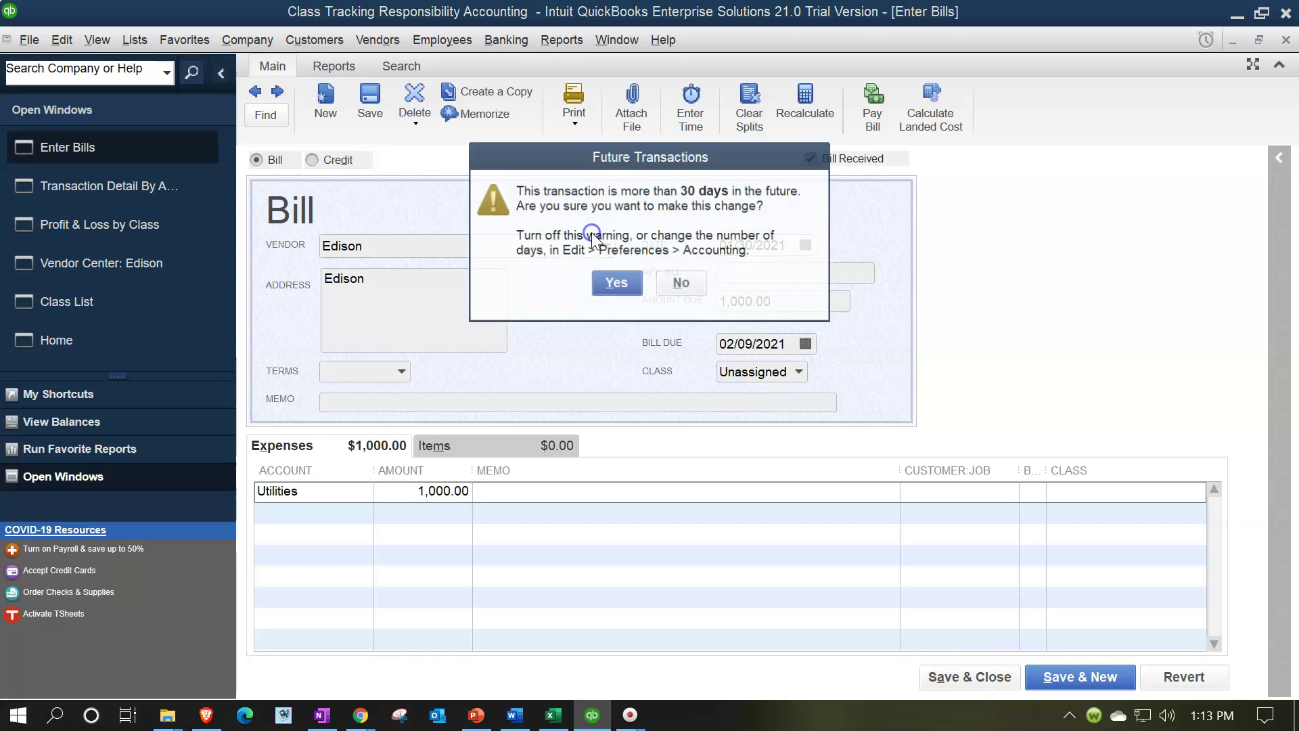
pyautogui.click(606, 281)
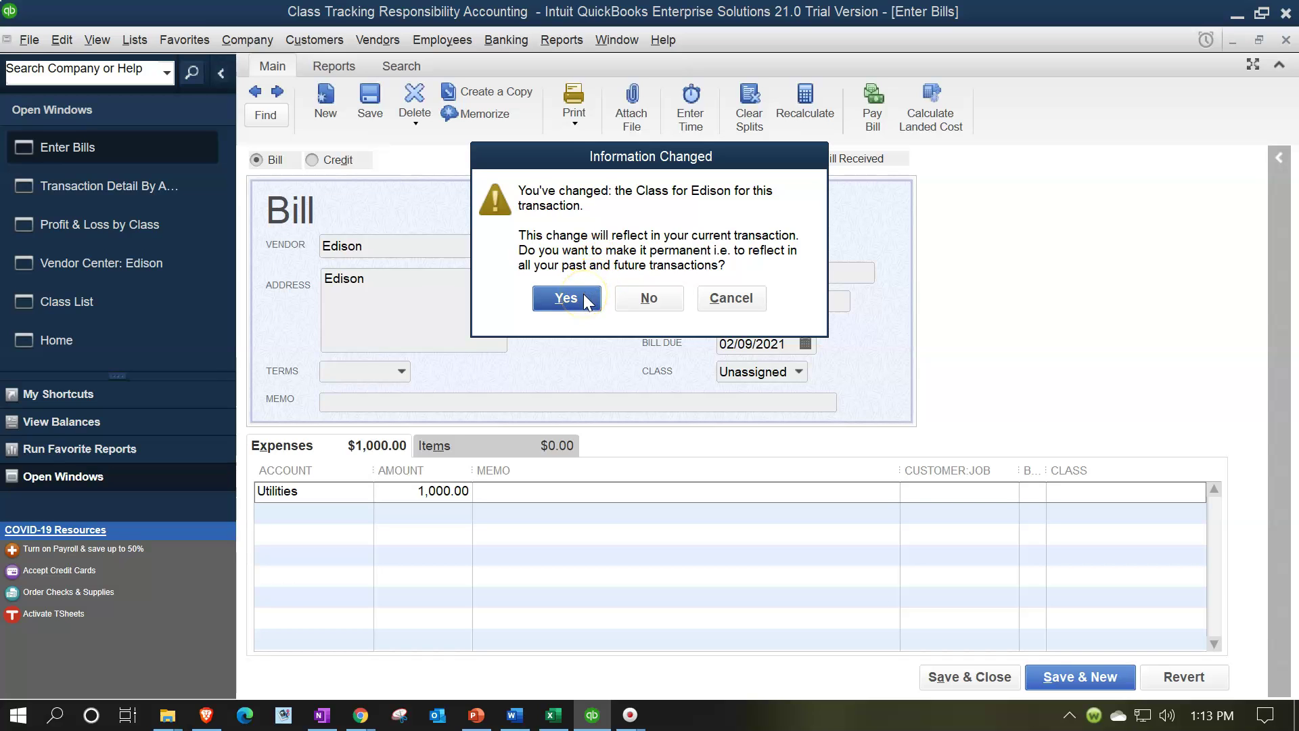
pyautogui.click(586, 299)
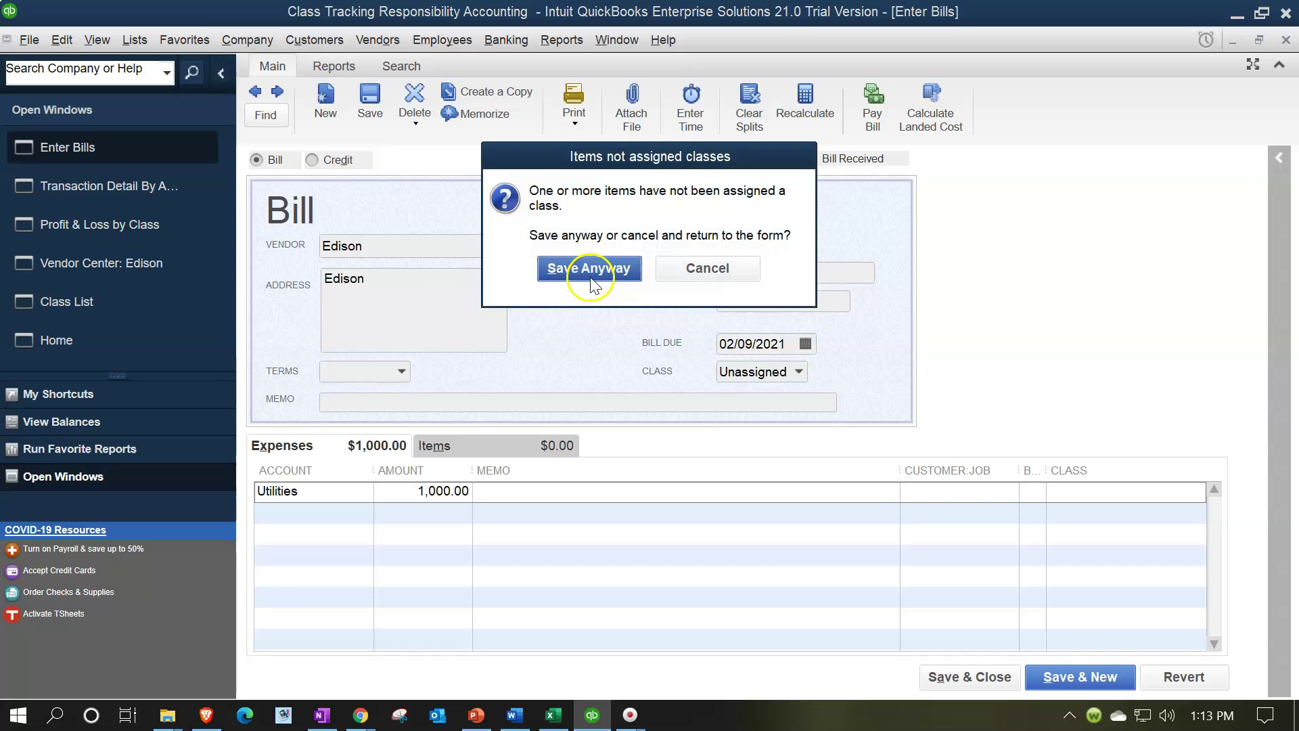
pyautogui.click(722, 271)
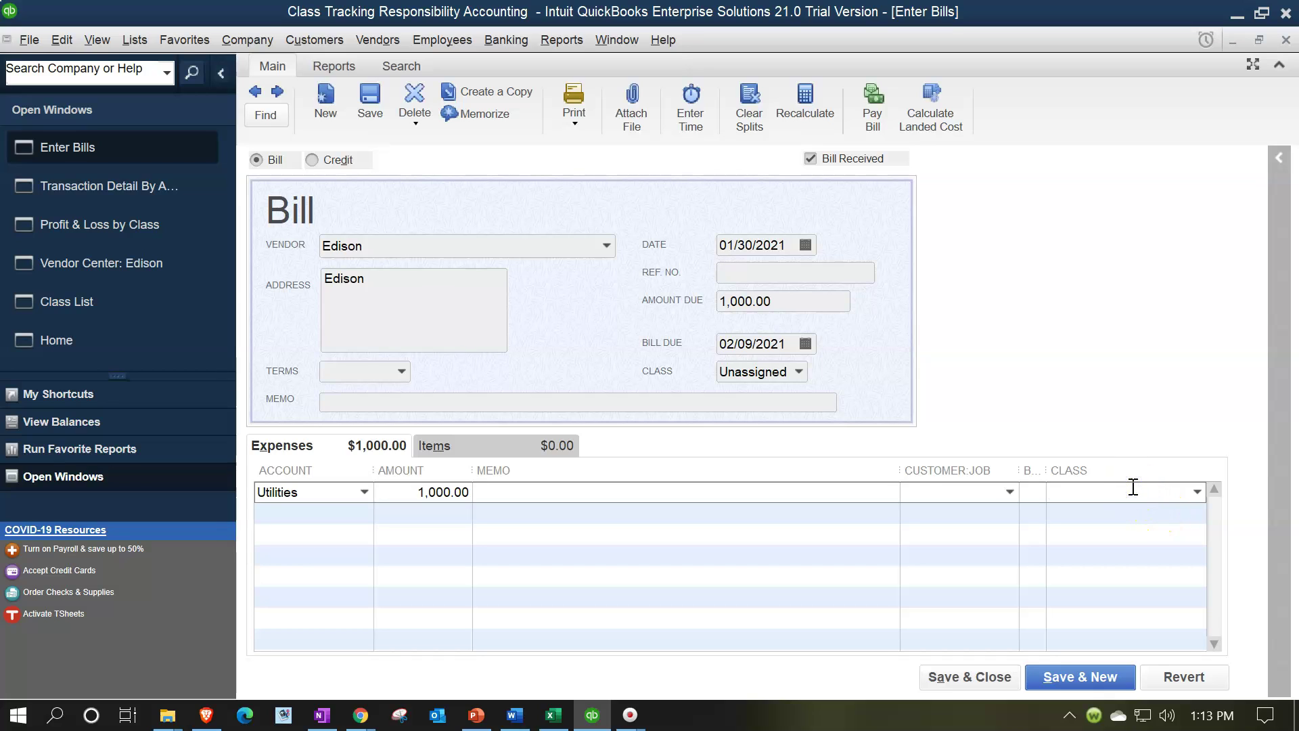
# Assign the Unassigned class to the bill's Utilities expense line, save the changed bill and return to the Profit & Loss by Class report
pyautogui.write('Unassigned')
pyautogui.press('Tab')
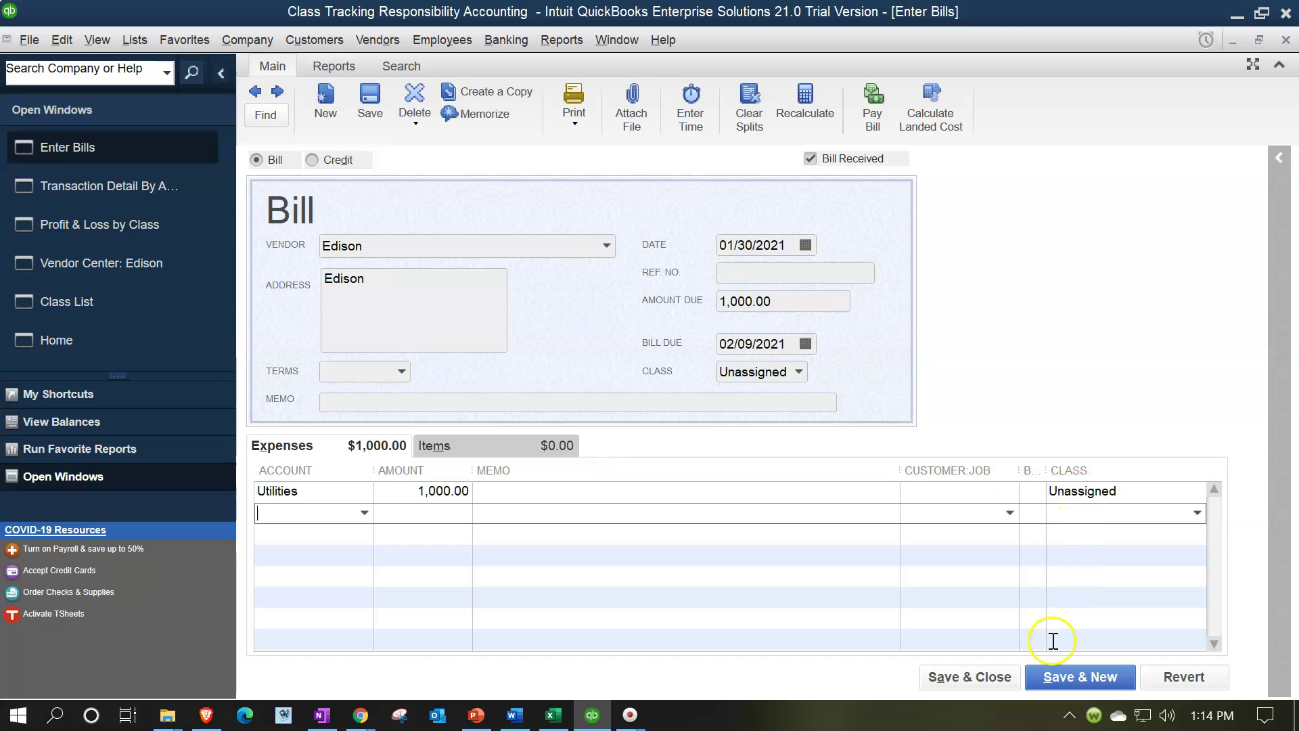
pyautogui.click(993, 677)
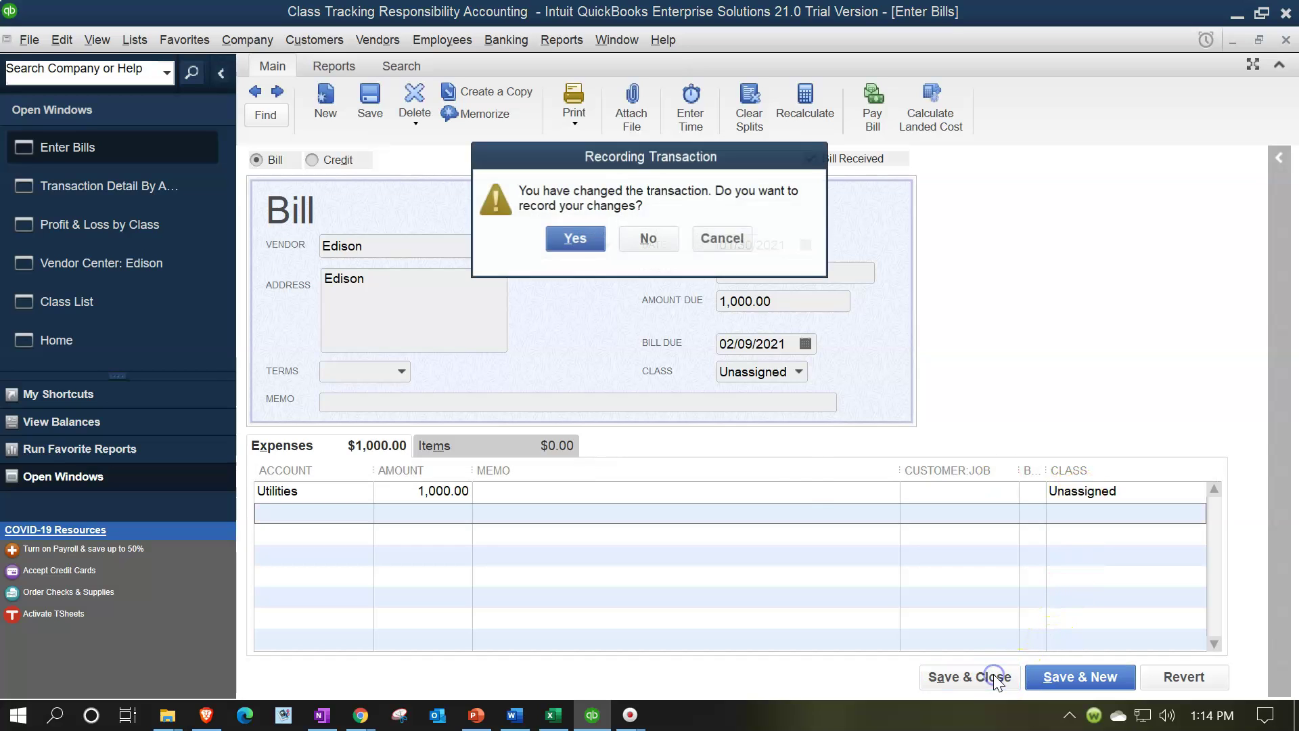
pyautogui.click(571, 239)
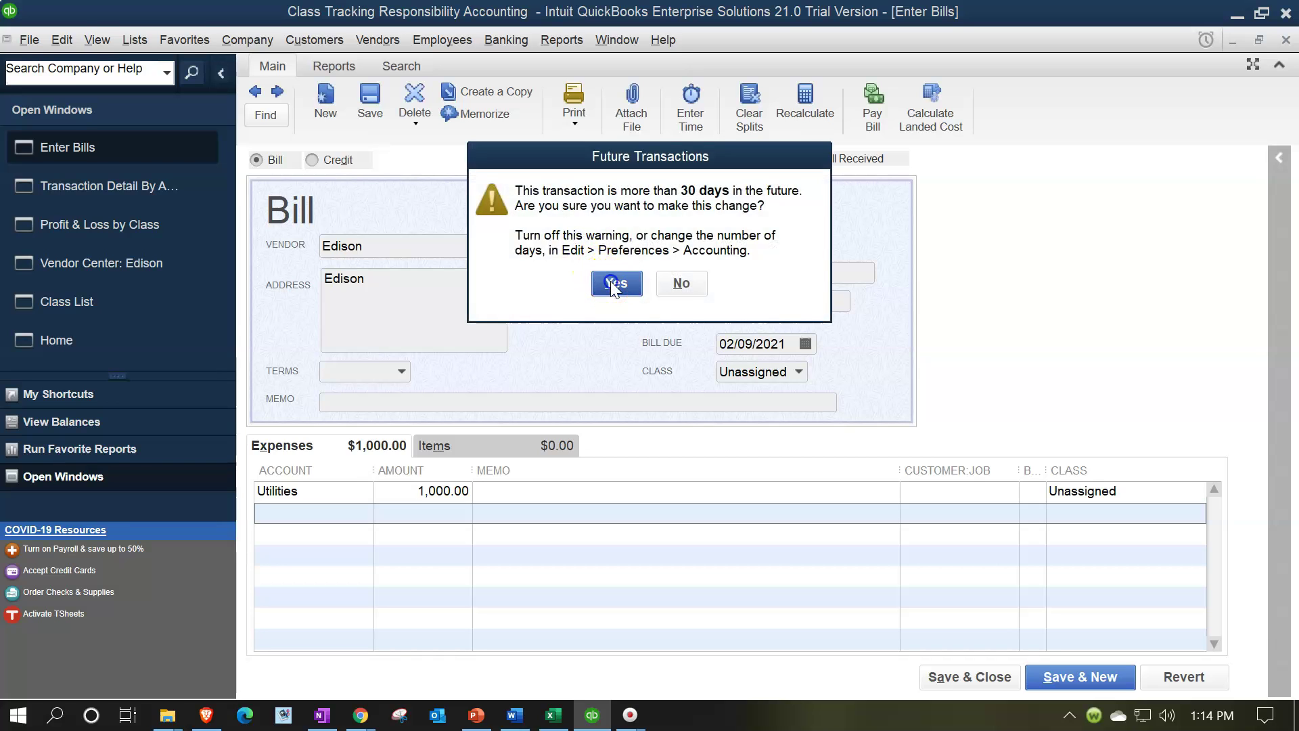
pyautogui.click(610, 282)
pyautogui.click(1286, 40)
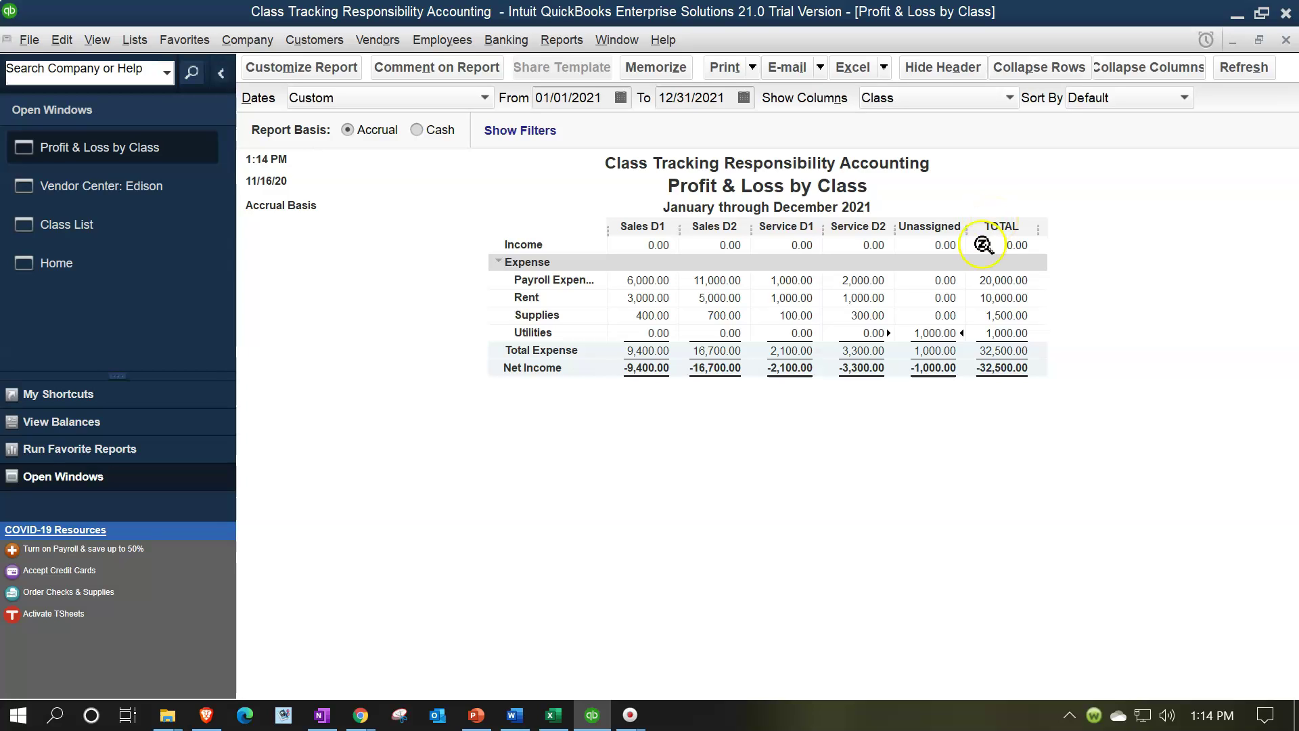
# Examine the transaction detail and Edison bill behind the Unassigned Utilities amount, and return to the Profit & Loss by Class report
pyautogui.click(942, 330)
pyautogui.doubleClick(941, 332)
pyautogui.doubleClick(992, 259)
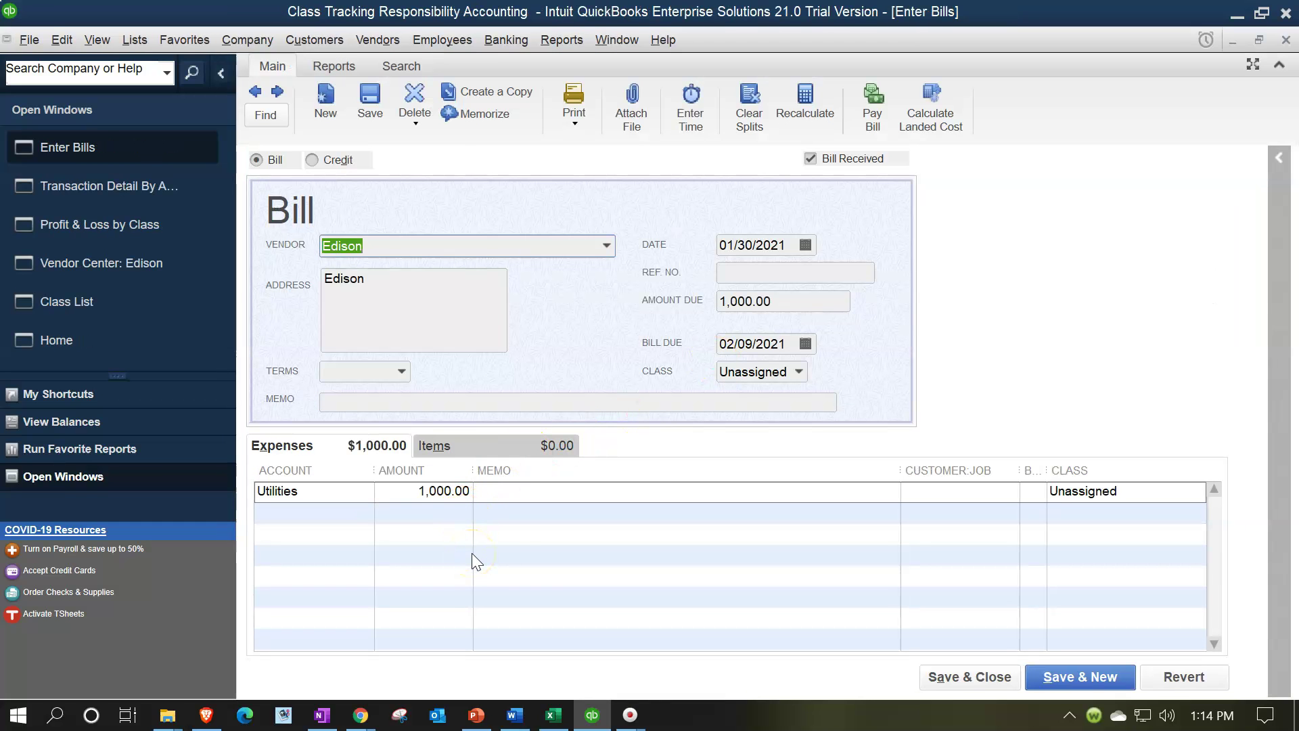
pyautogui.click(1286, 41)
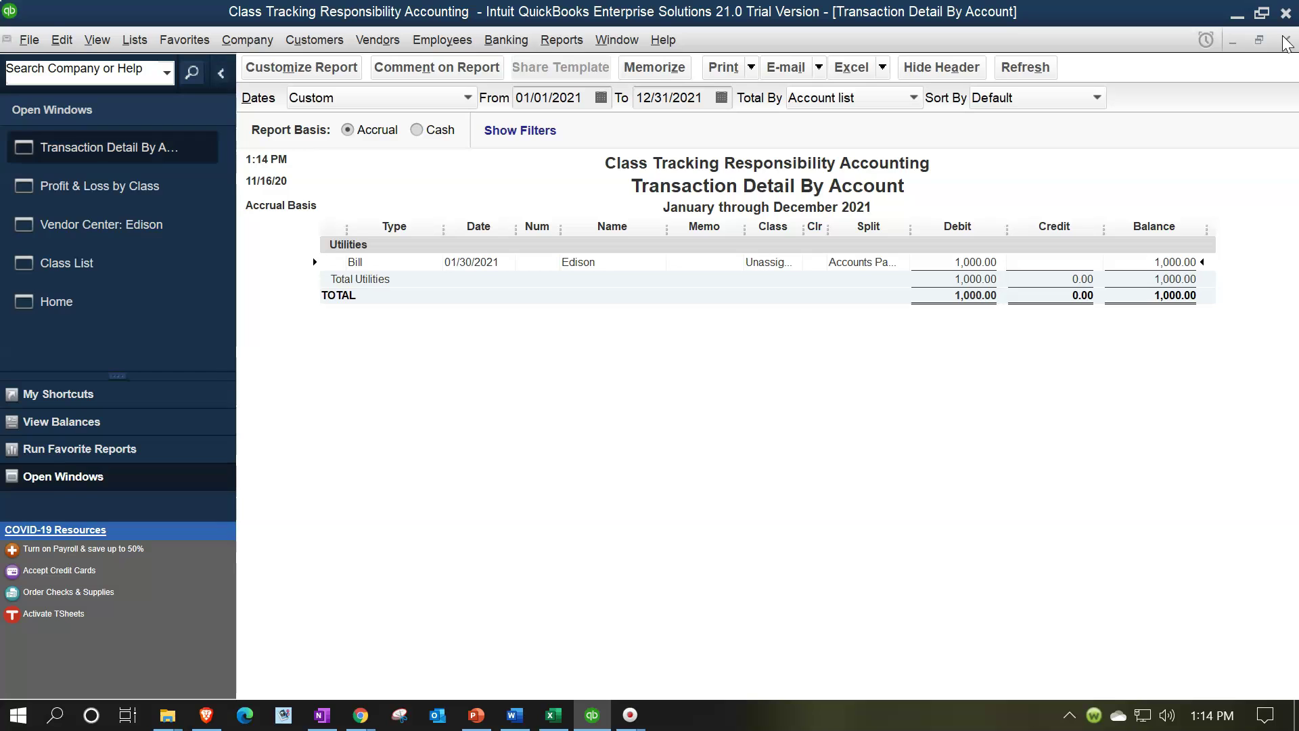
pyautogui.click(1286, 41)
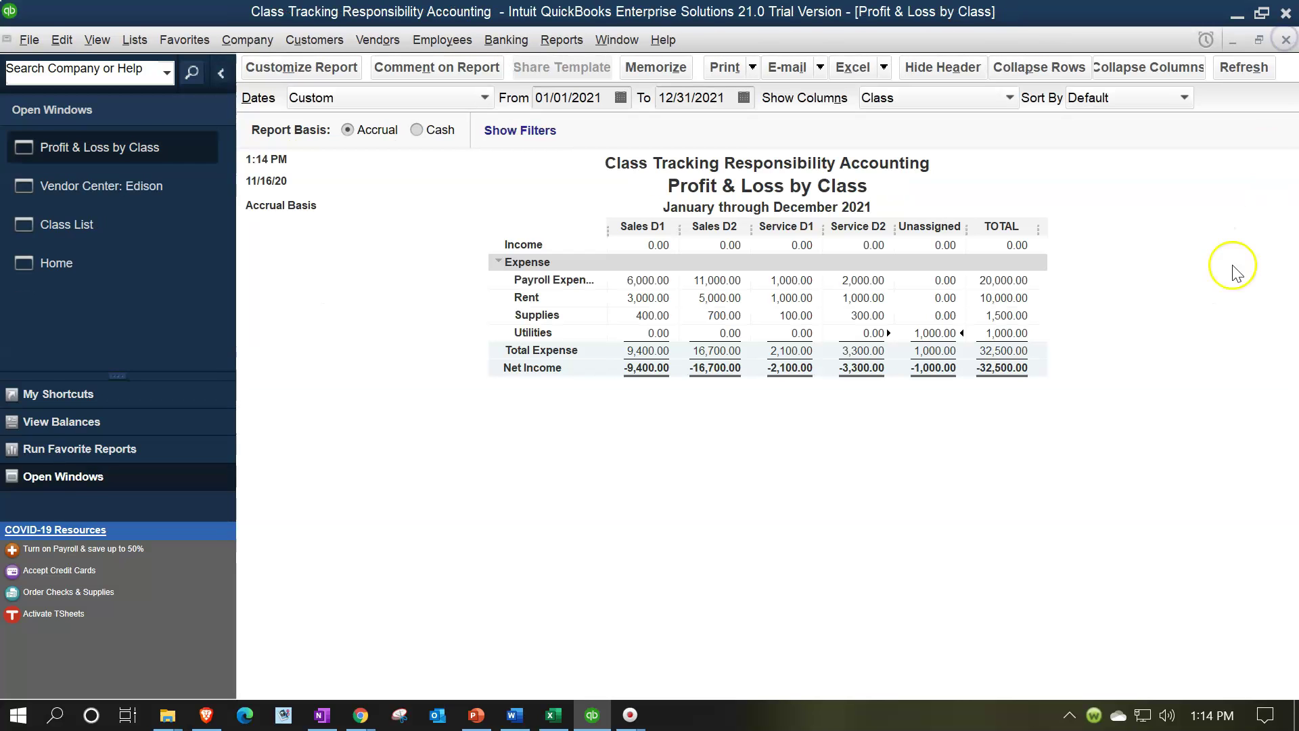
pyautogui.click(959, 421)
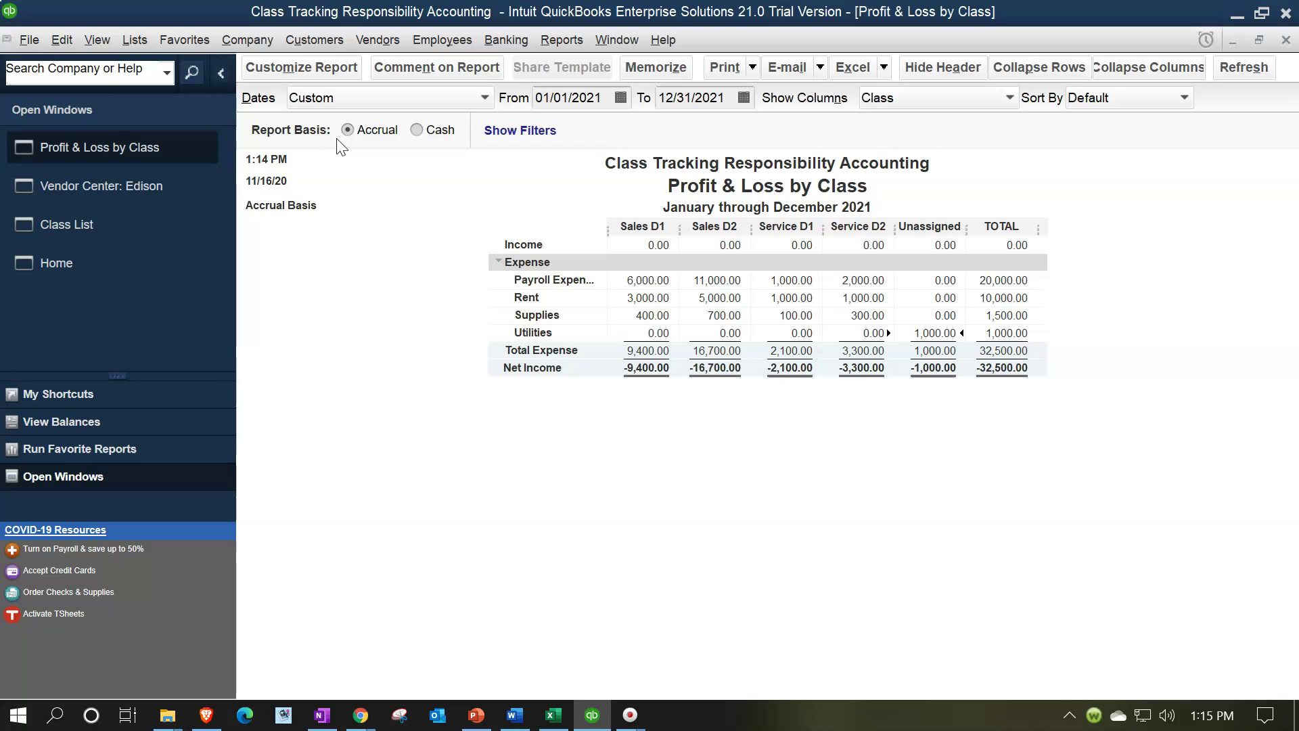
# Start a new general journal entry dated 12/31/2021, dismissing the notice about automatic entry numbers
pyautogui.click(269, 76)
pyautogui.click(251, 38)
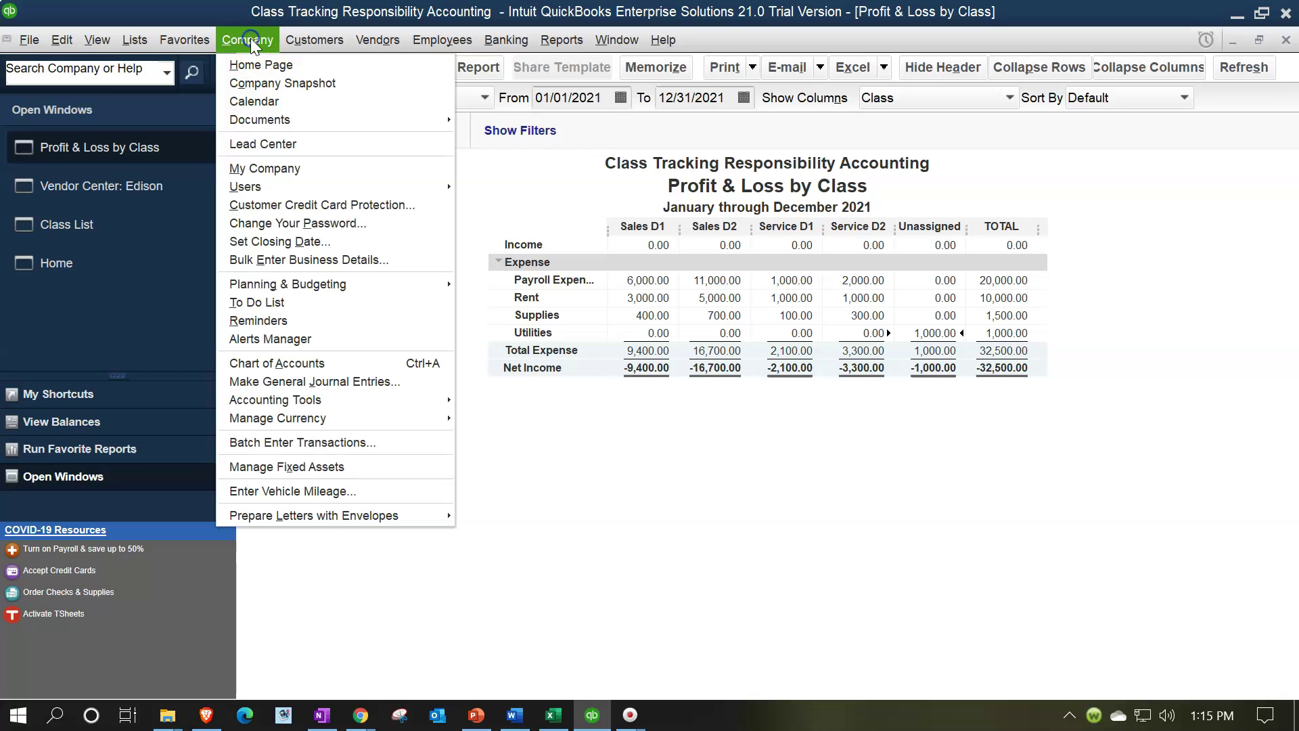
pyautogui.click(345, 381)
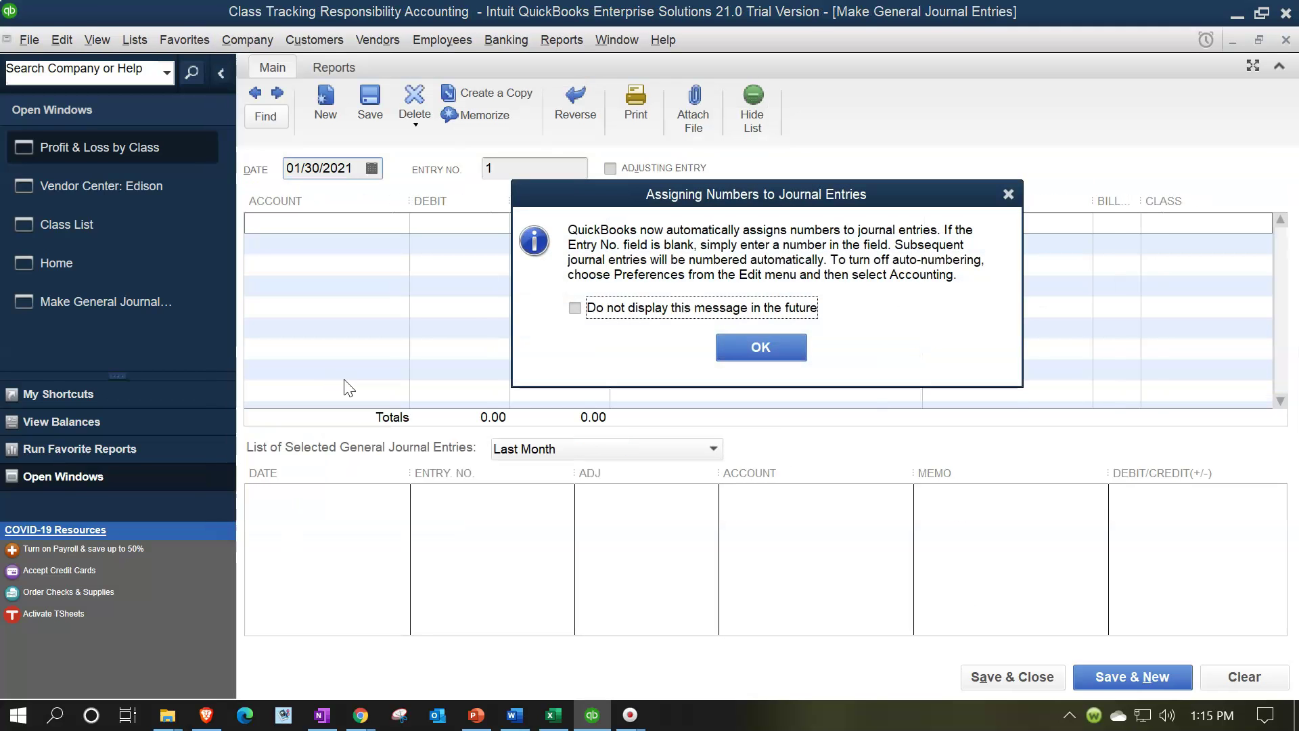
pyautogui.click(1008, 194)
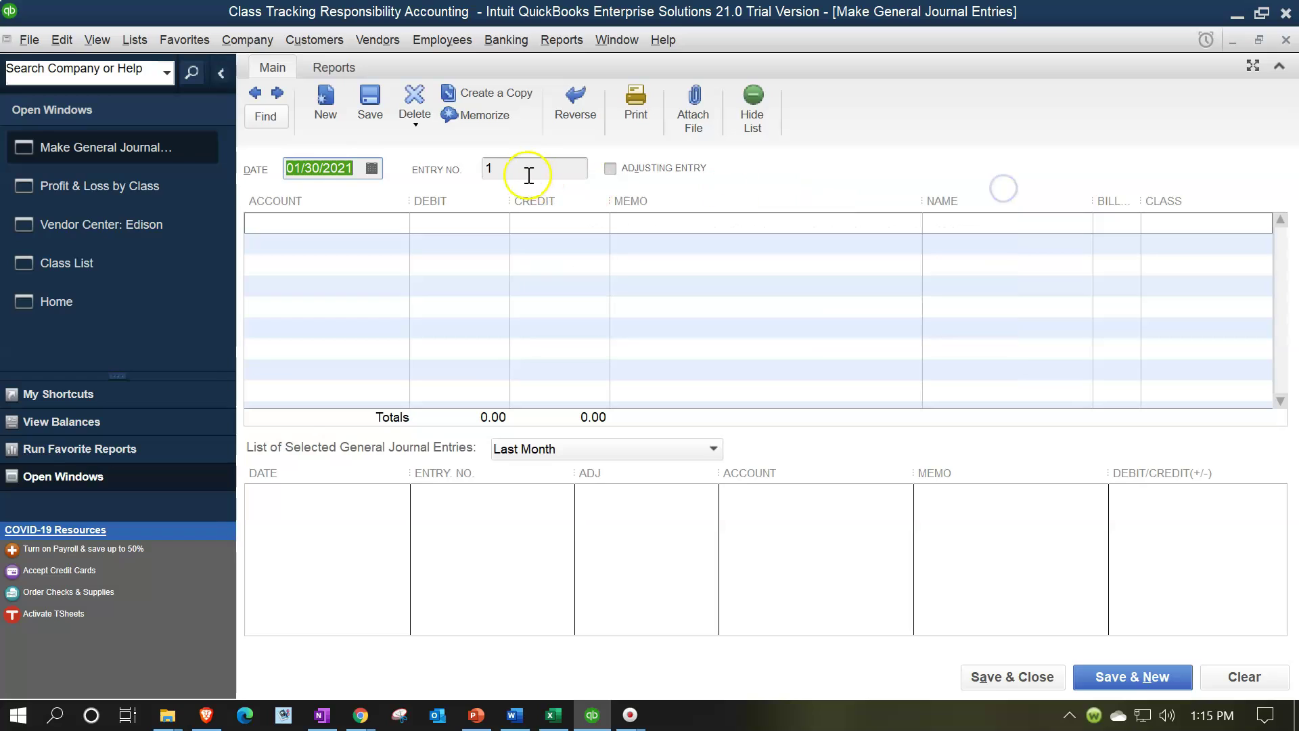
pyautogui.write('12')
pyautogui.press('Tab')
pyautogui.press('Tab')
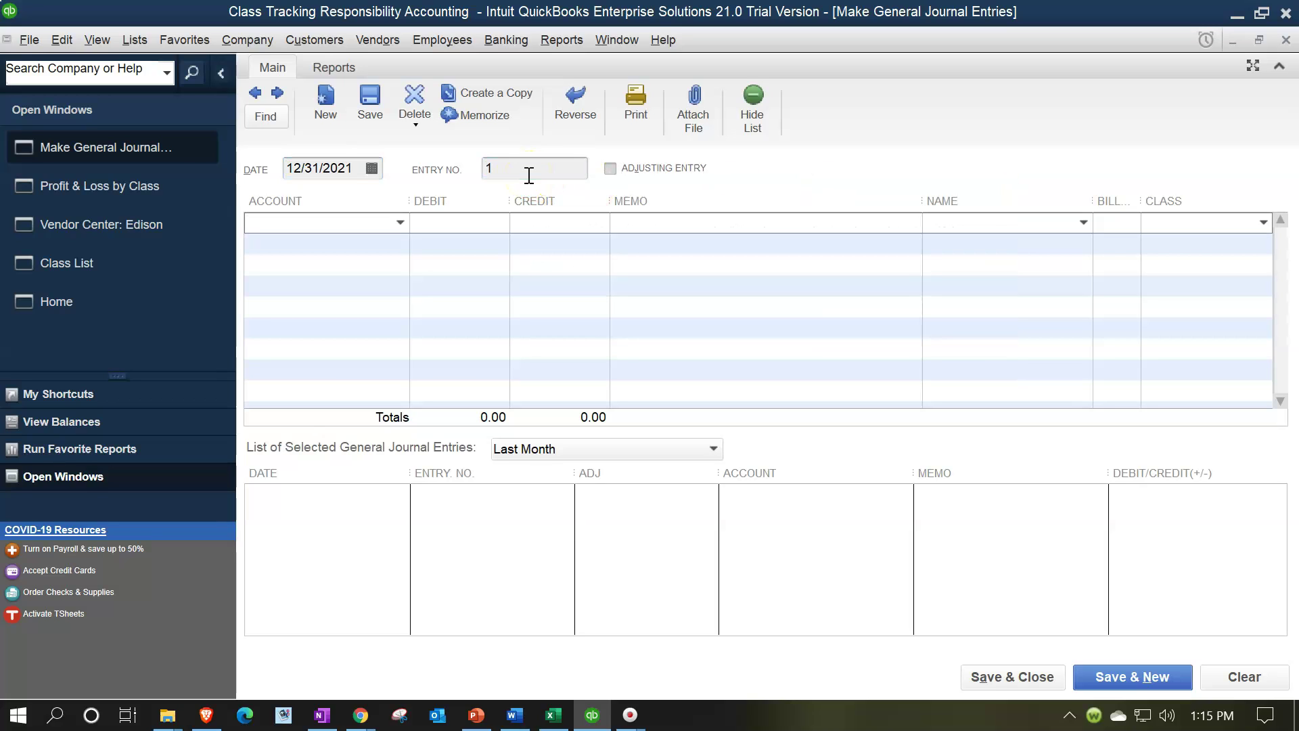
# Enter the first journal line as a 1,000.00 credit to Utilities with the class Unassigned
pyautogui.click(332, 262)
pyautogui.write('Utilities')
pyautogui.press('Tab')
pyautogui.press('Tab')
pyautogui.press('Tab')
pyautogui.press('Tab')
pyautogui.write('U')
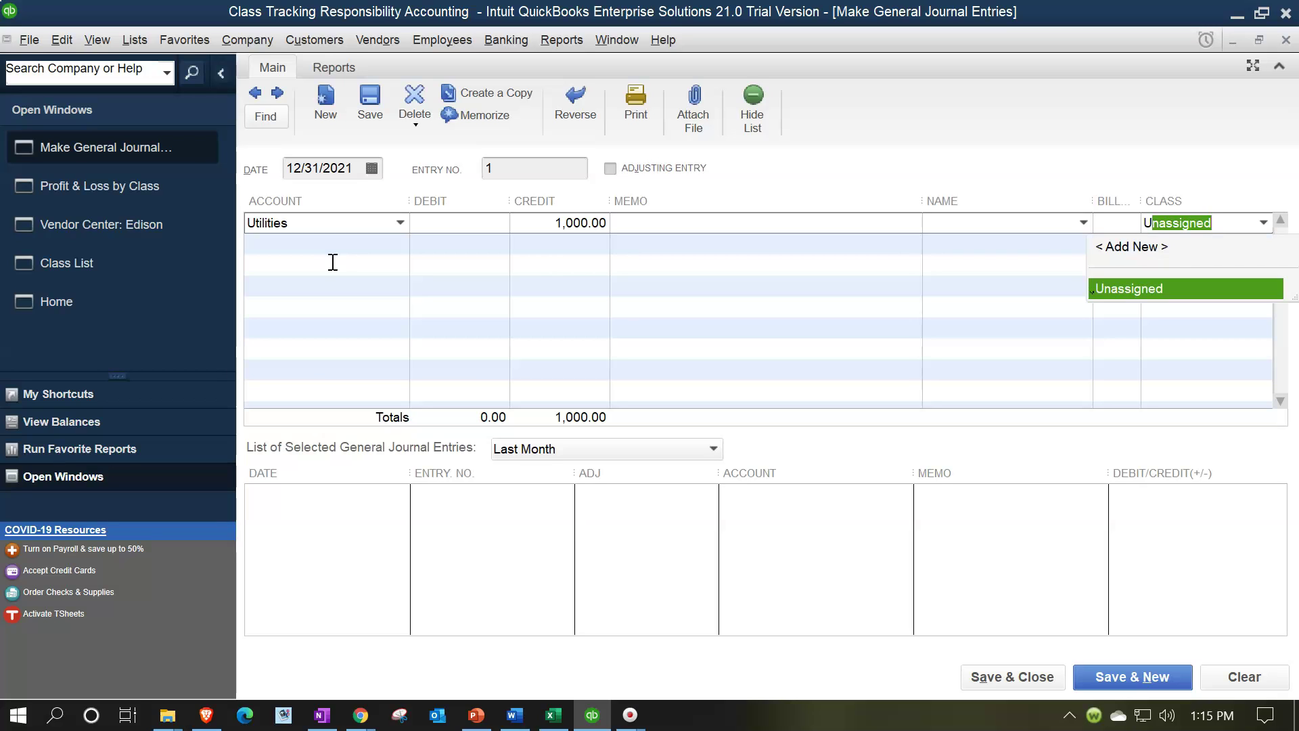
pyautogui.press('Tab')
# Add four more Utilities lines beneath the credit line, leaving the 1,000.00 balancing debit on the first of them
pyautogui.write('U')
pyautogui.press('Tab')
pyautogui.press('Tab')
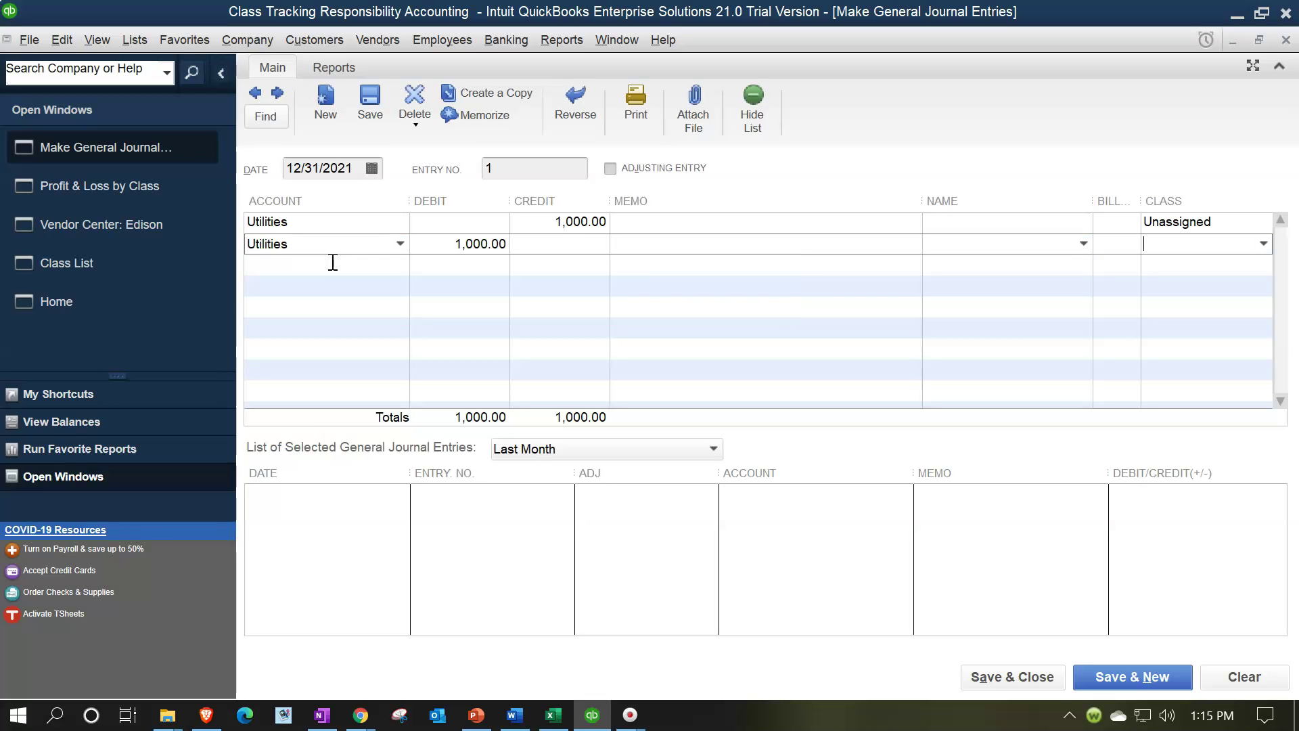
pyautogui.press('Tab')
pyautogui.write('U')
pyautogui.press('Tab')
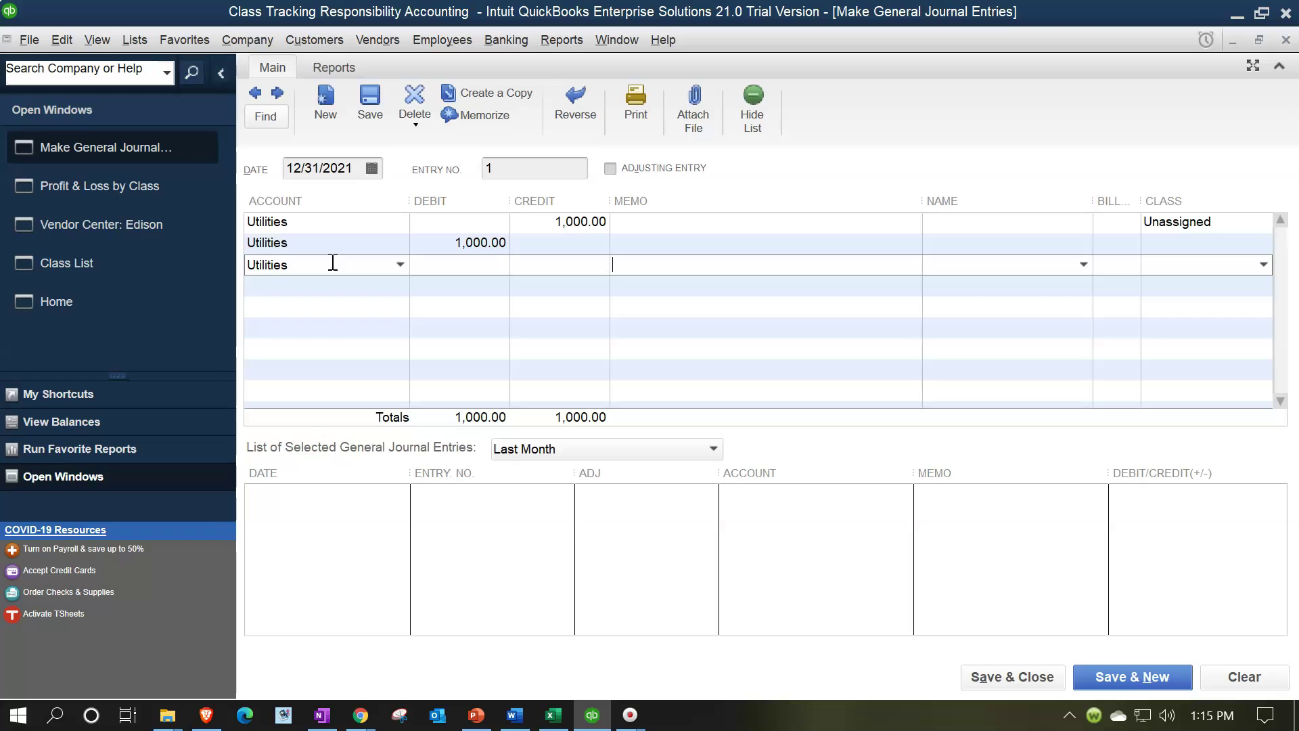
pyautogui.press('Tab')
pyautogui.write('U')
pyautogui.press('Tab')
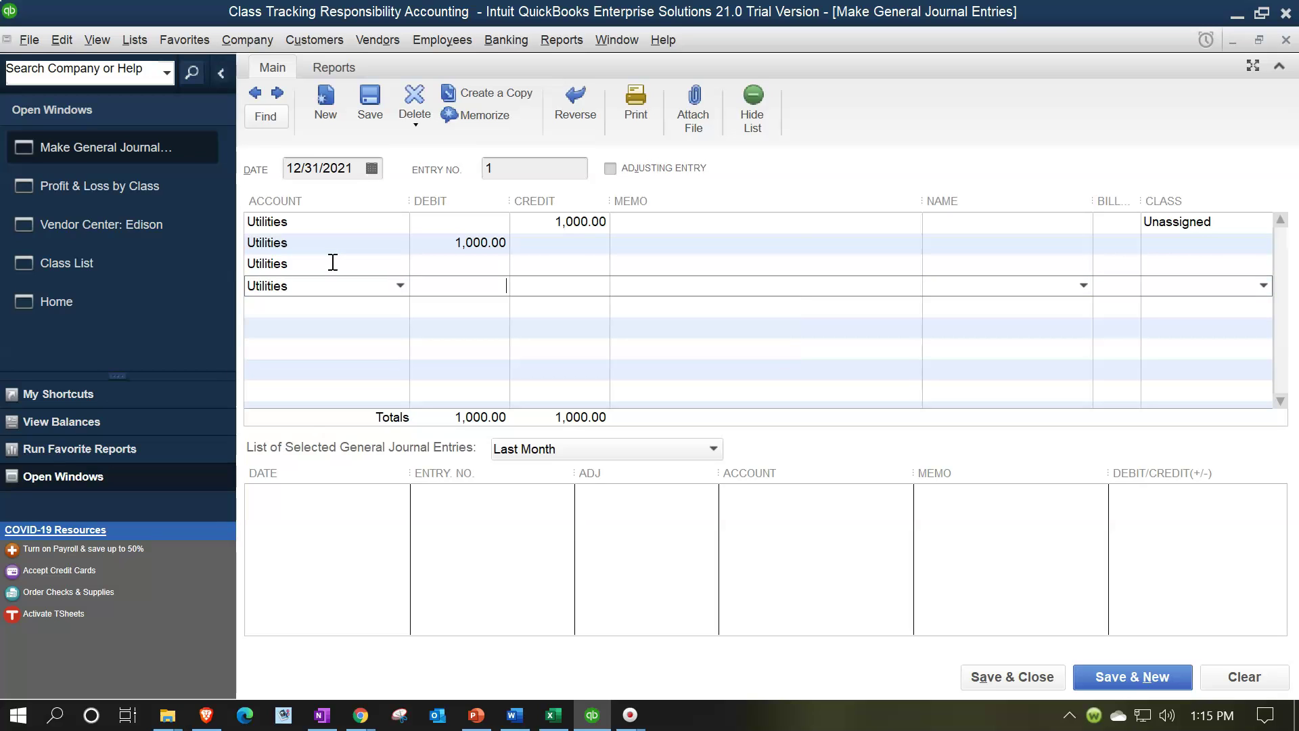
pyautogui.press('Tab')
pyautogui.write('U')
pyautogui.press('Tab')
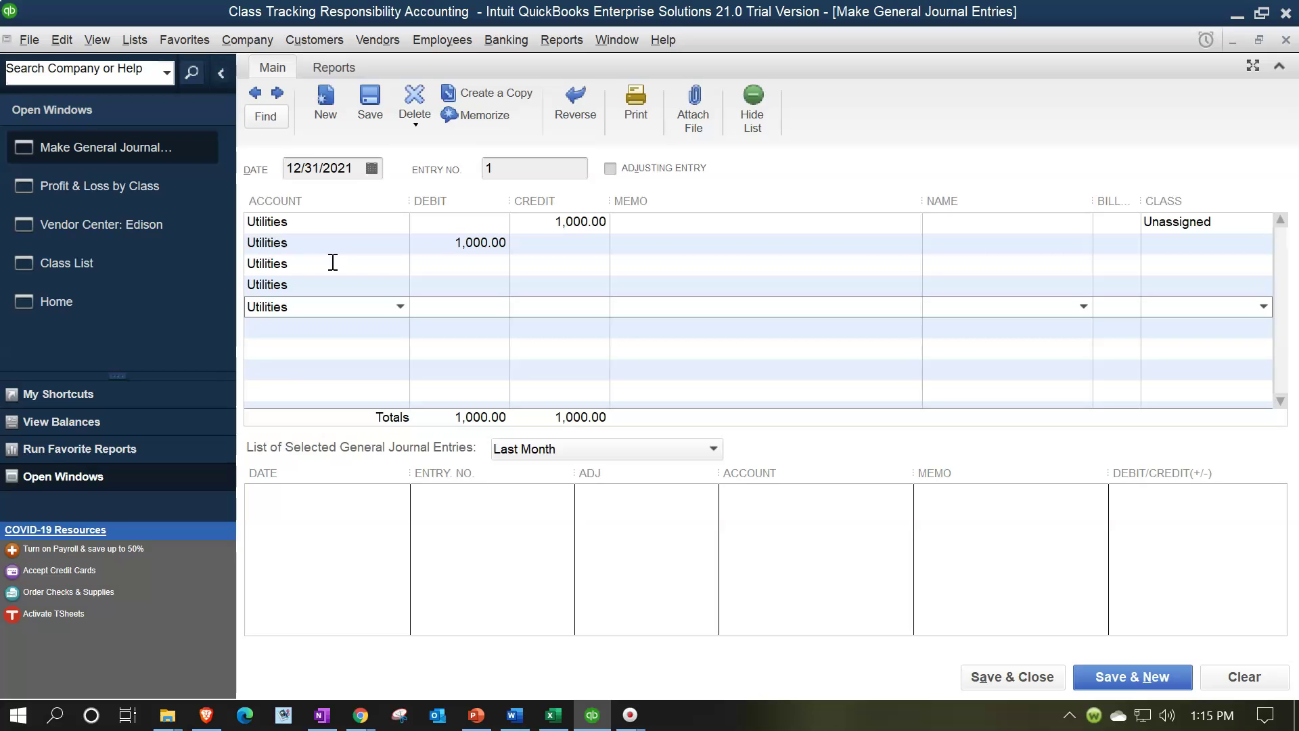
# Assign the classes Sales D1, Sales D2, Service D1 and Service D2, in that order, to the four Utilities lines below the credit
pyautogui.click(1244, 239)
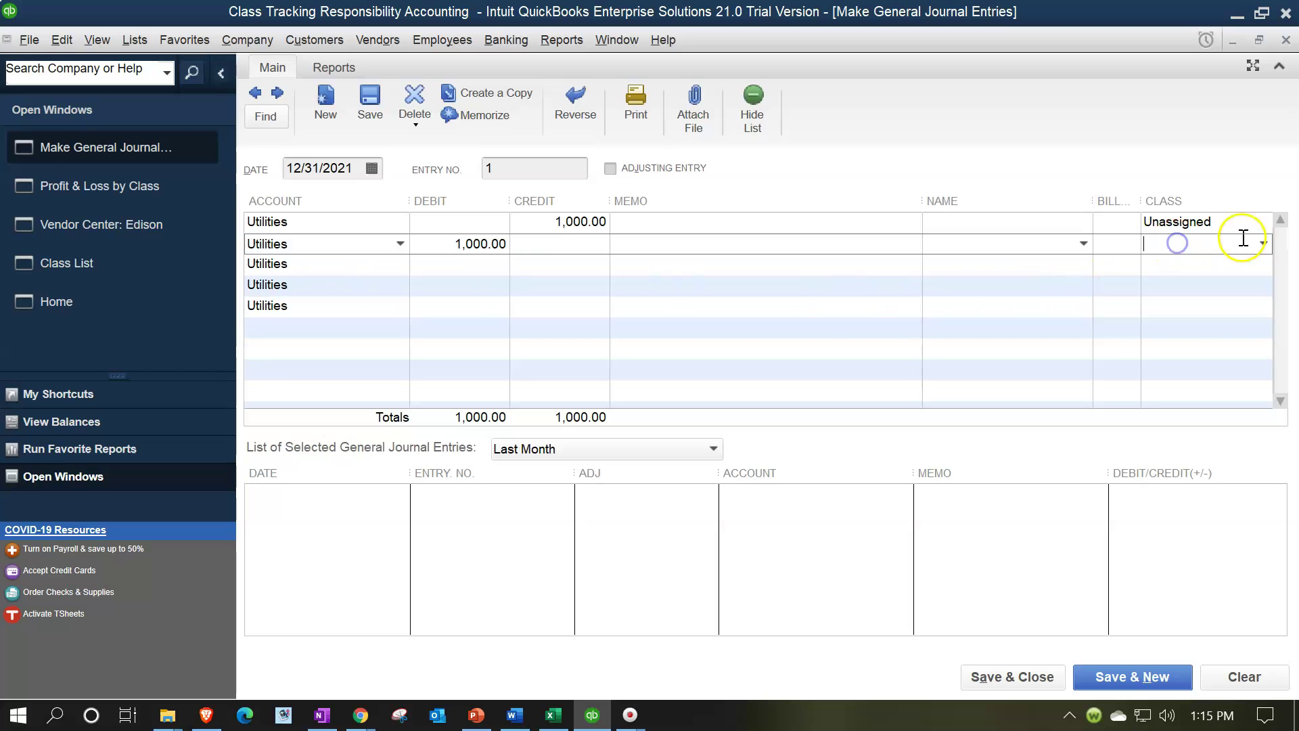
pyautogui.click(1264, 245)
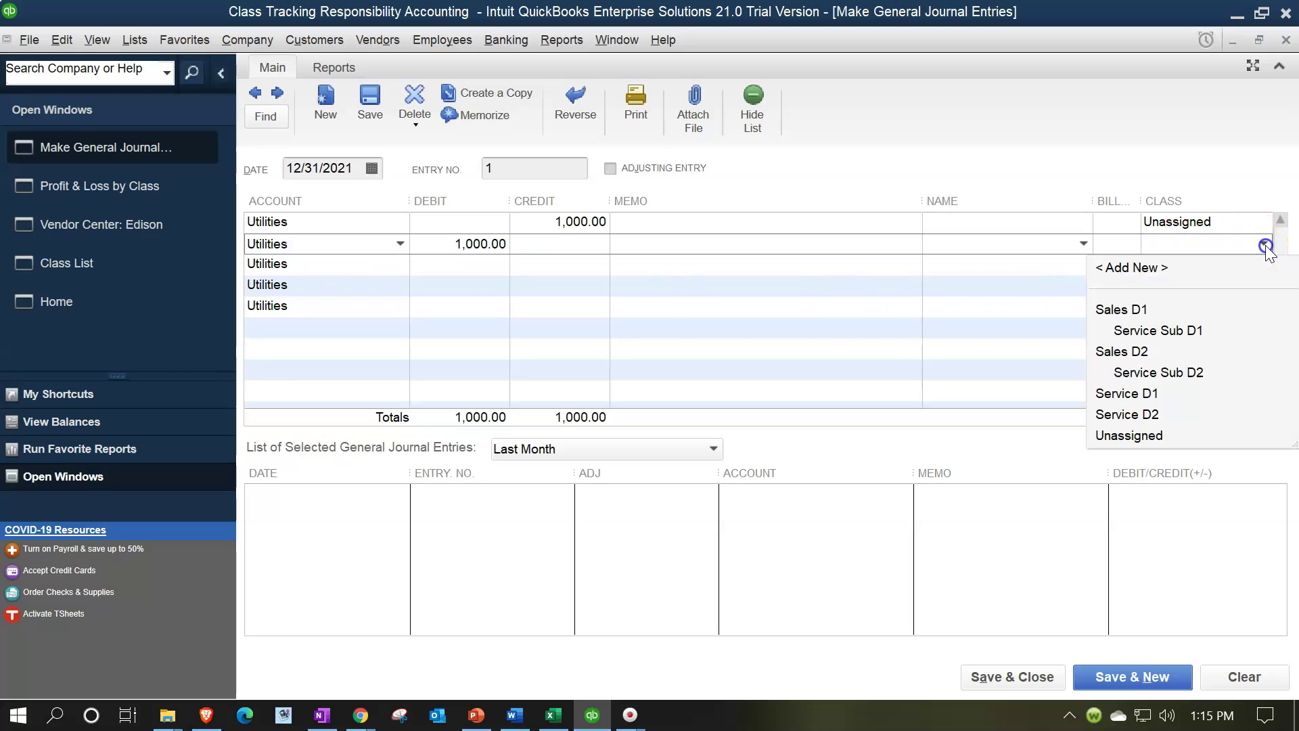
pyautogui.click(1130, 310)
pyautogui.click(1207, 270)
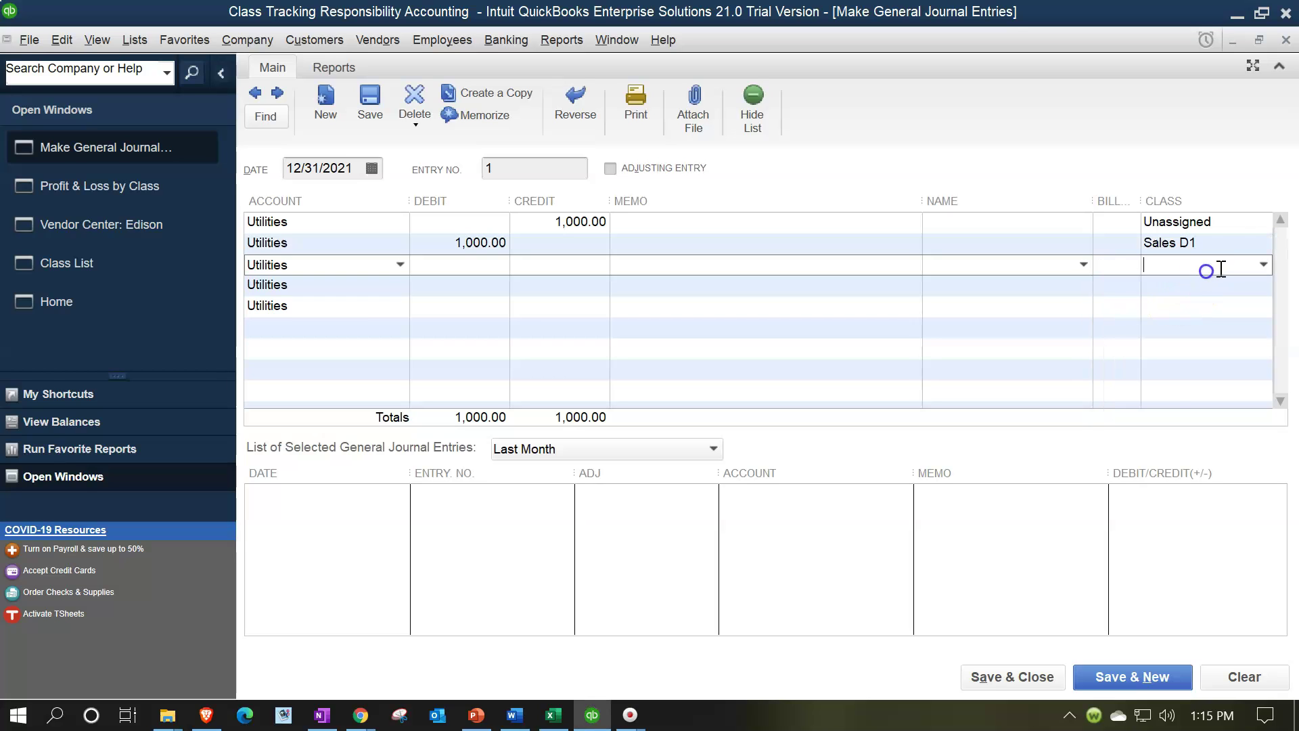
pyautogui.click(1264, 265)
pyautogui.click(1113, 371)
pyautogui.click(1205, 286)
pyautogui.click(1263, 285)
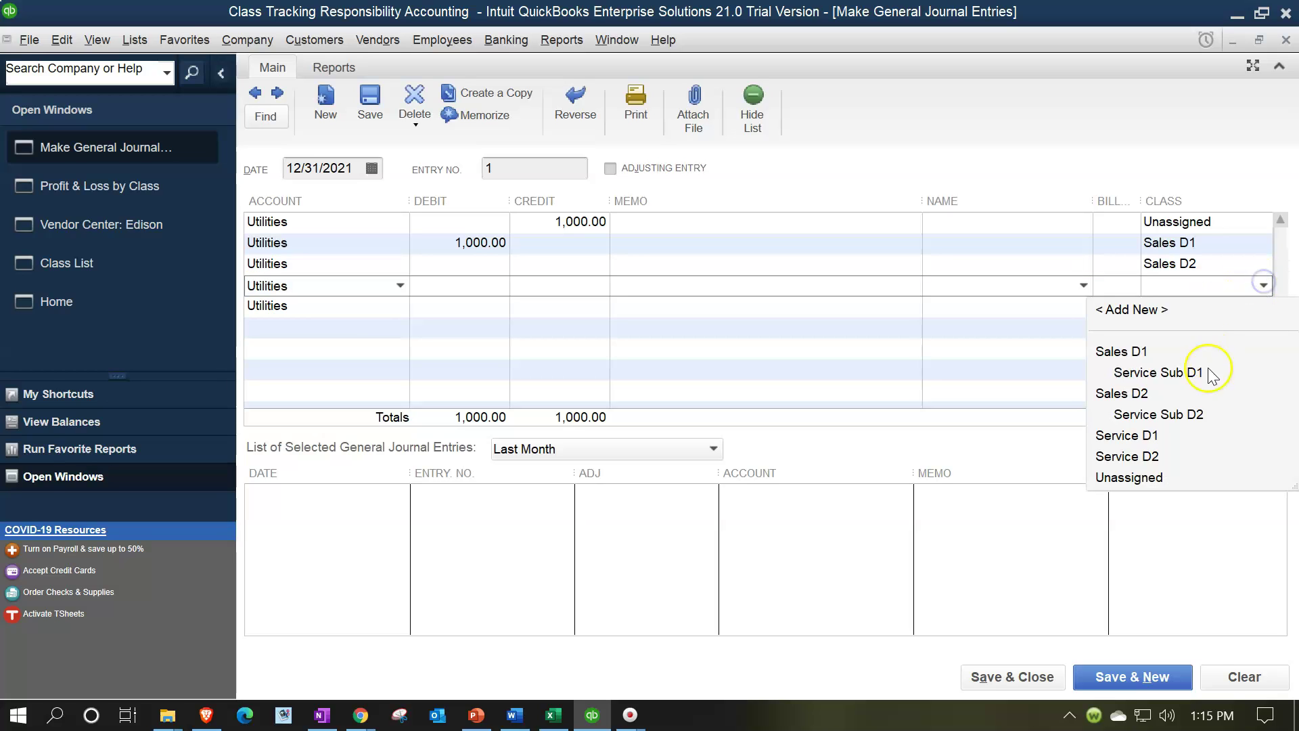
pyautogui.click(1127, 435)
pyautogui.click(1197, 308)
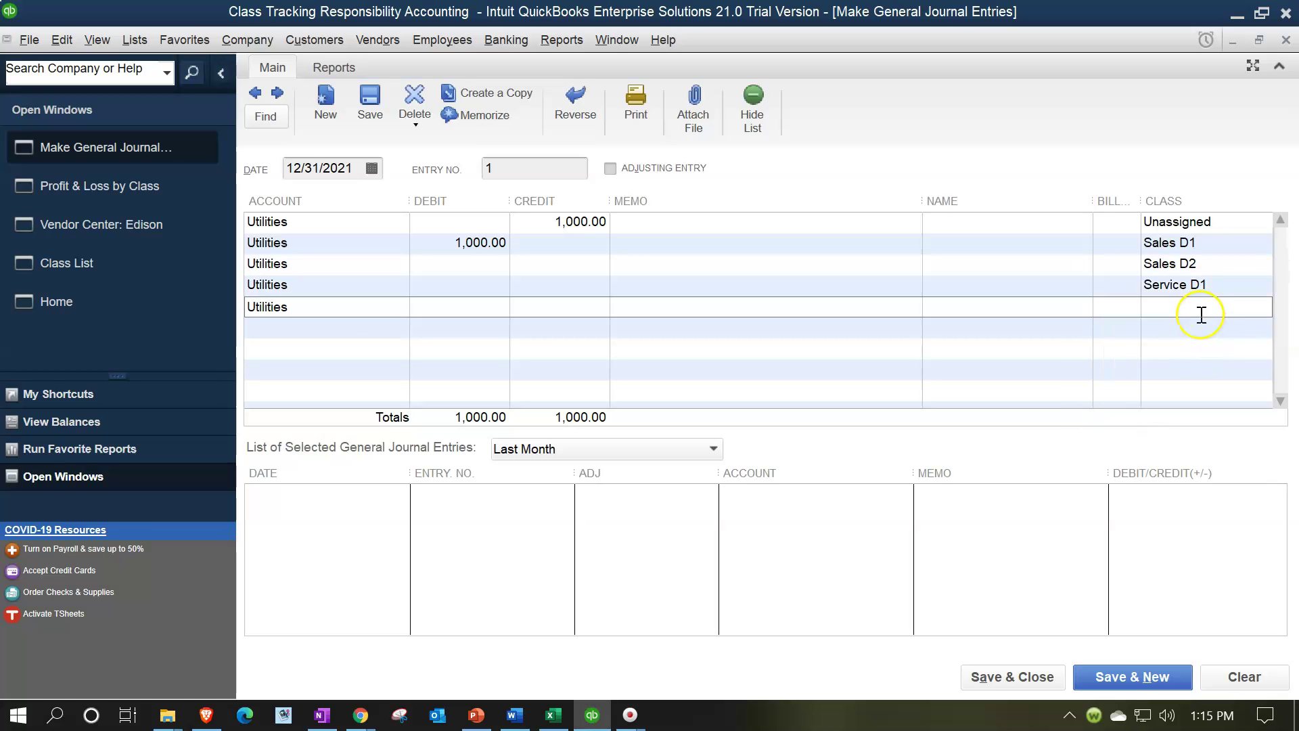
pyautogui.click(1262, 305)
pyautogui.click(1153, 476)
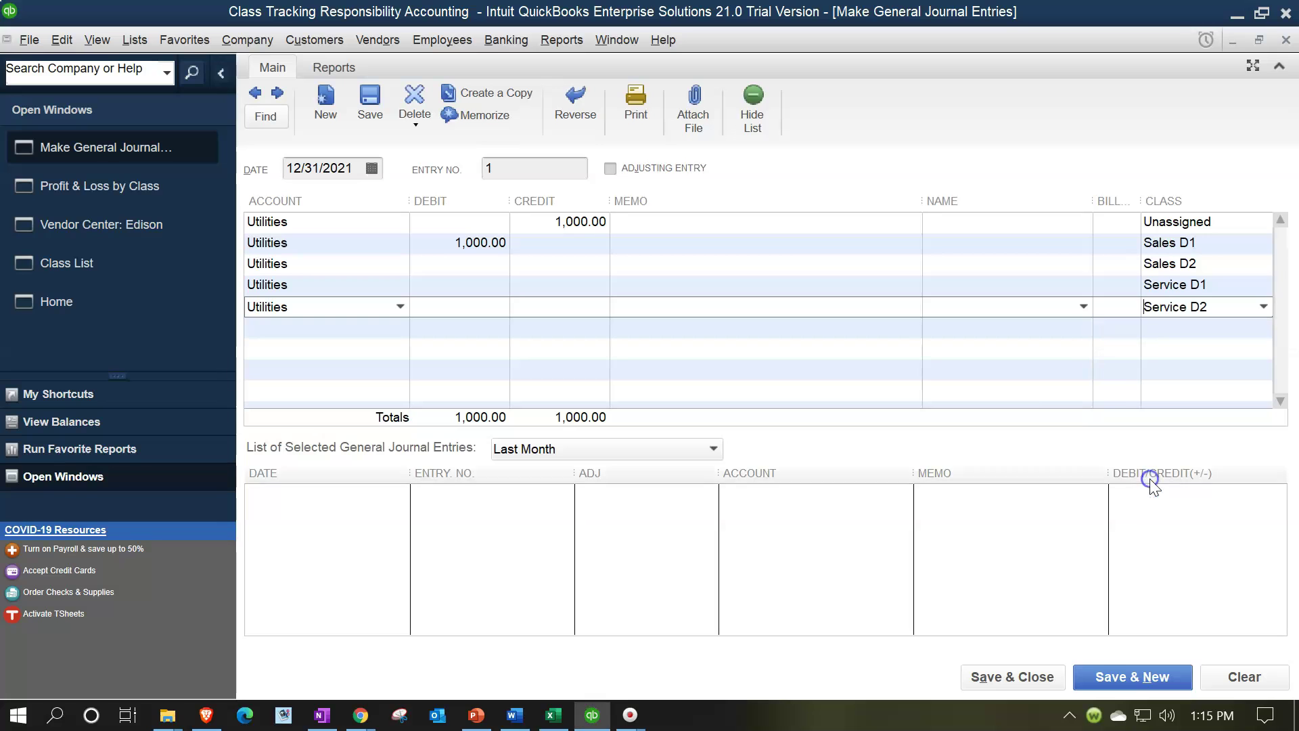
# Switch to the Excel expense allocation workbook to check the department order for utilities, and return to the QuickBooks journal entry
pyautogui.click(557, 718)
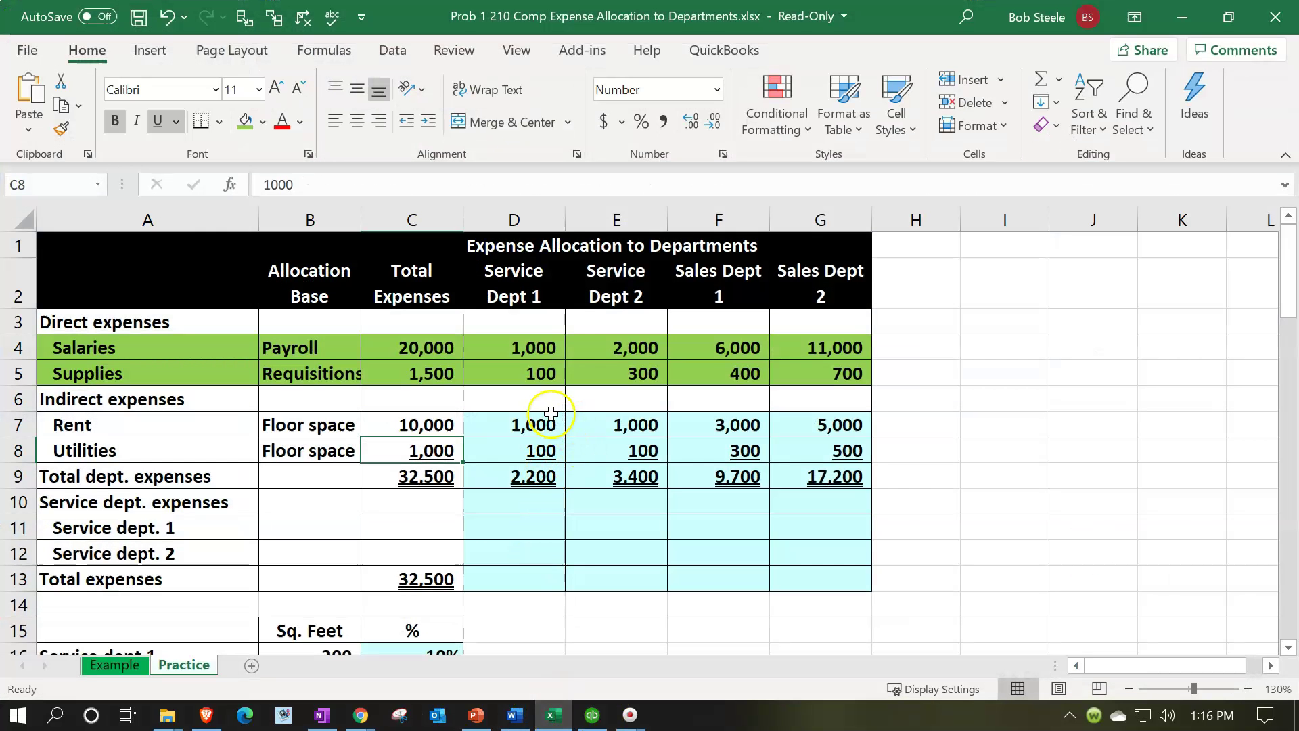
pyautogui.click(540, 452)
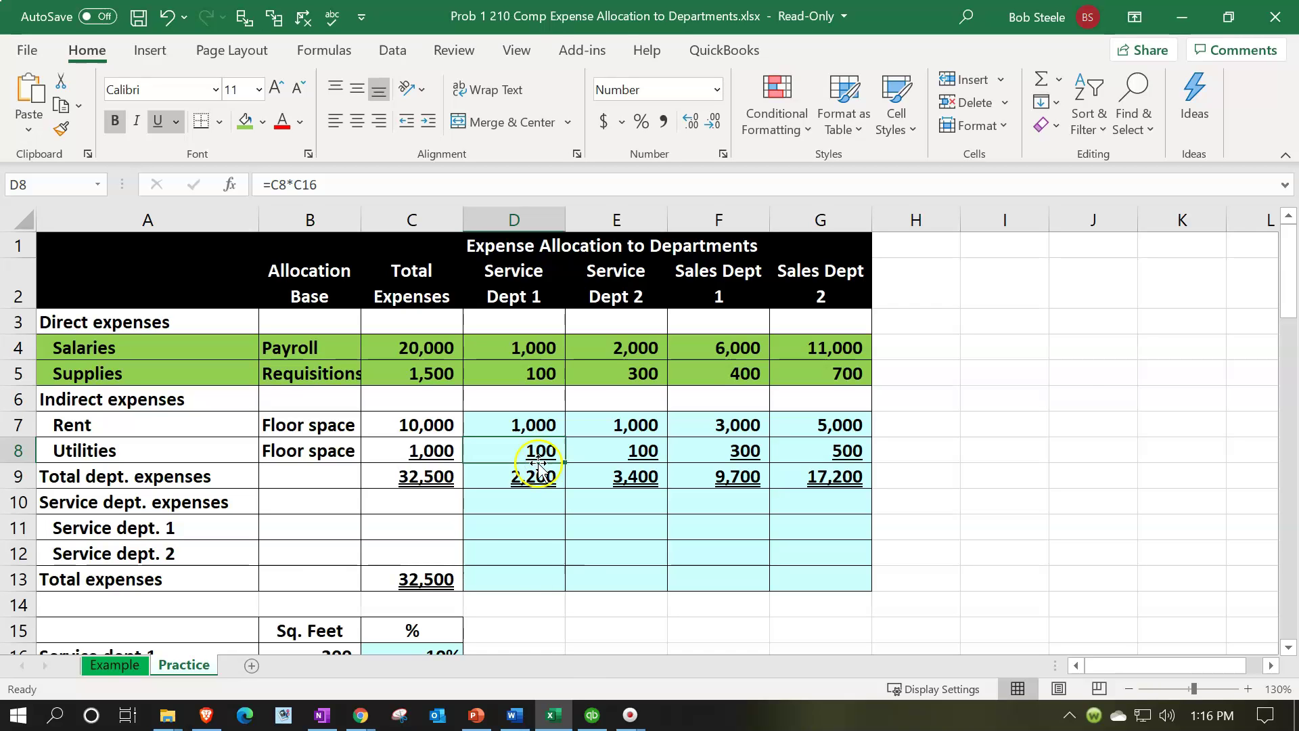
pyautogui.click(554, 715)
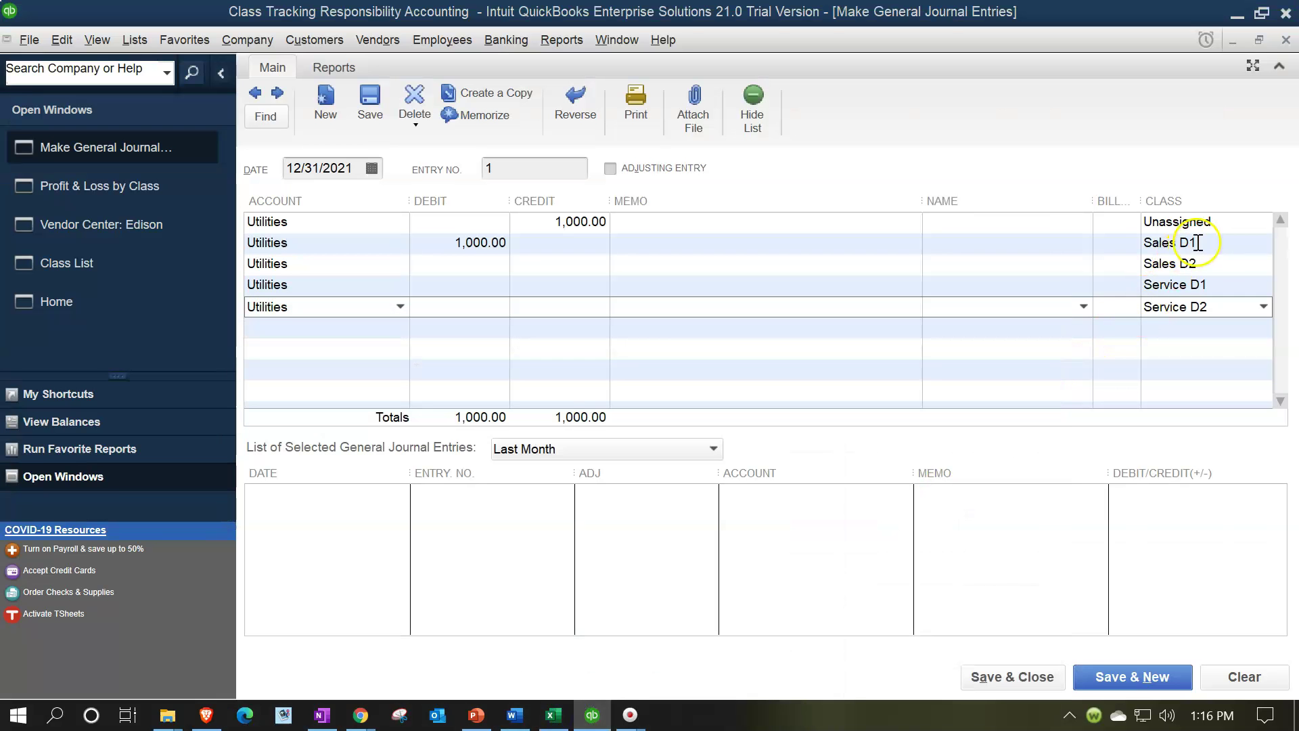
# Change the classes of the first two Utilities lines below the credit to Service D1 and Service D2
pyautogui.click(1189, 244)
pyautogui.click(1263, 244)
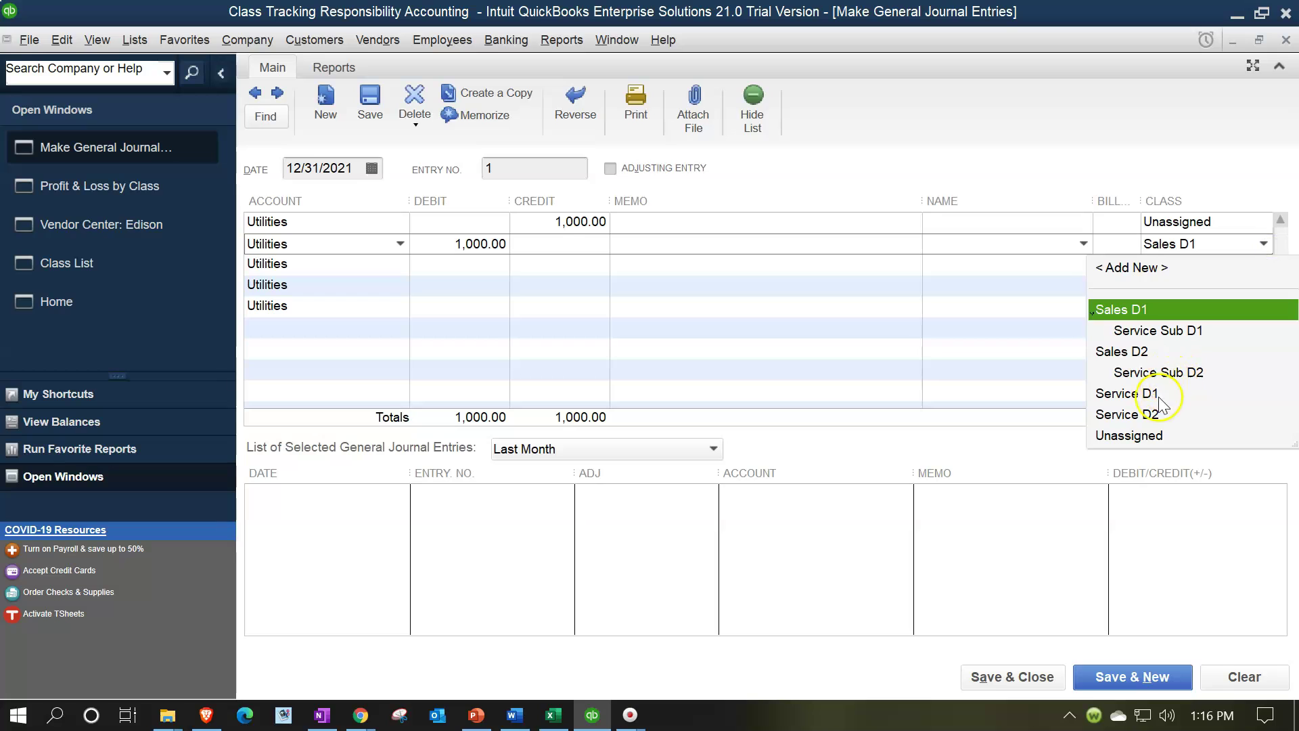
pyautogui.click(1181, 394)
pyautogui.click(1223, 262)
pyautogui.click(1264, 264)
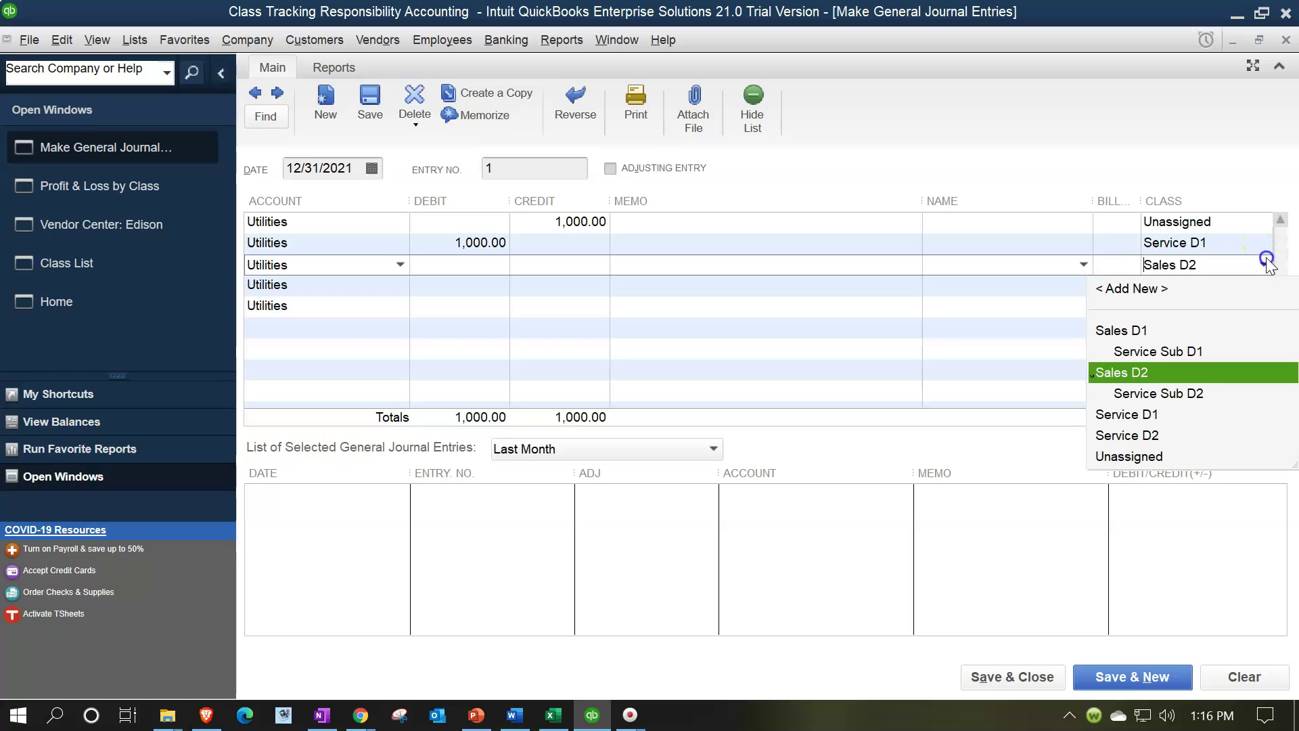
pyautogui.click(1150, 439)
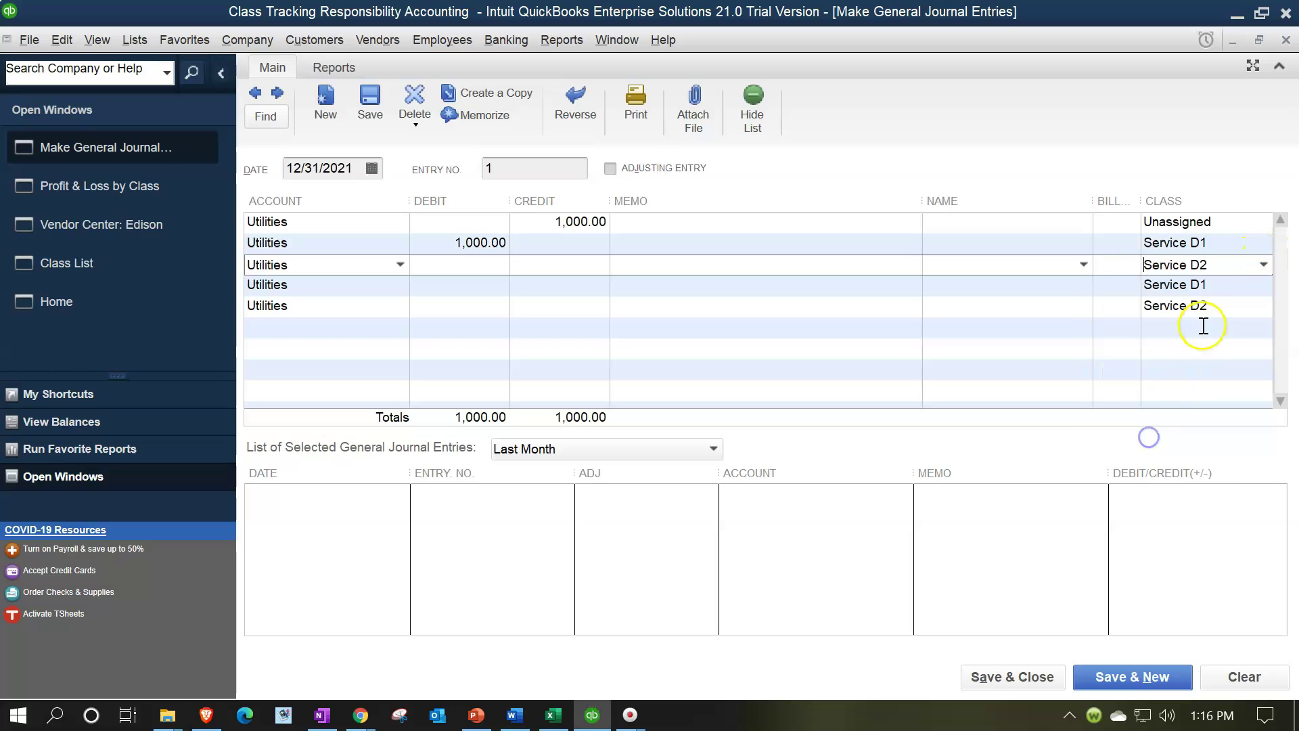
# Change the classes of the last two Utilities lines to Sales D1 and Sales D2
pyautogui.click(1221, 286)
pyautogui.click(1263, 286)
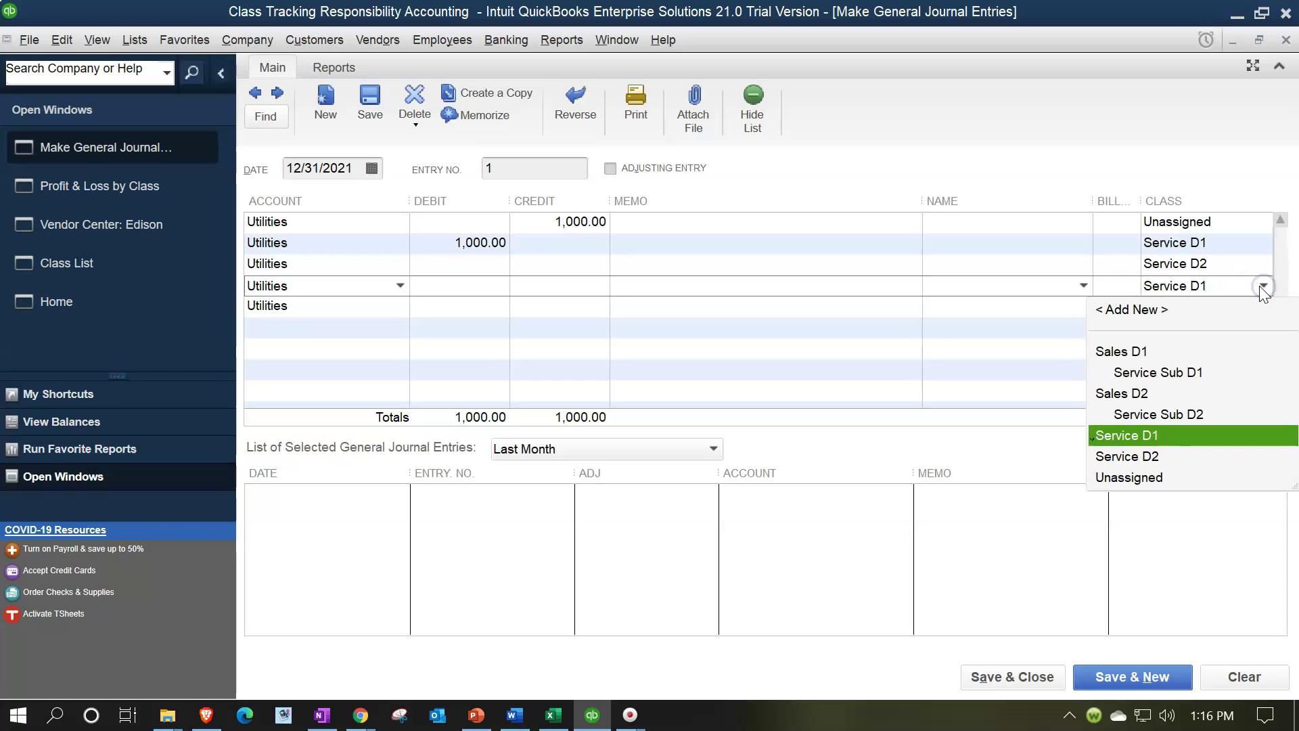
pyautogui.click(1131, 351)
pyautogui.click(1216, 307)
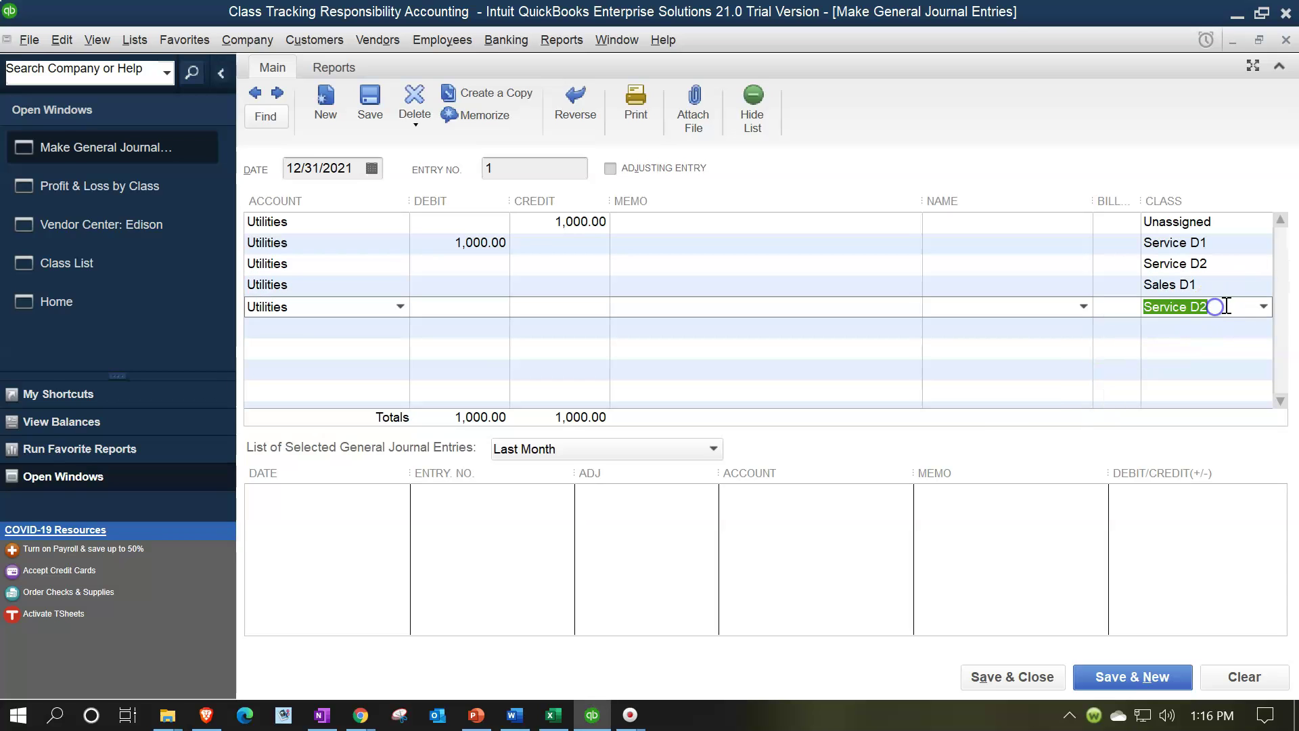
pyautogui.click(1264, 307)
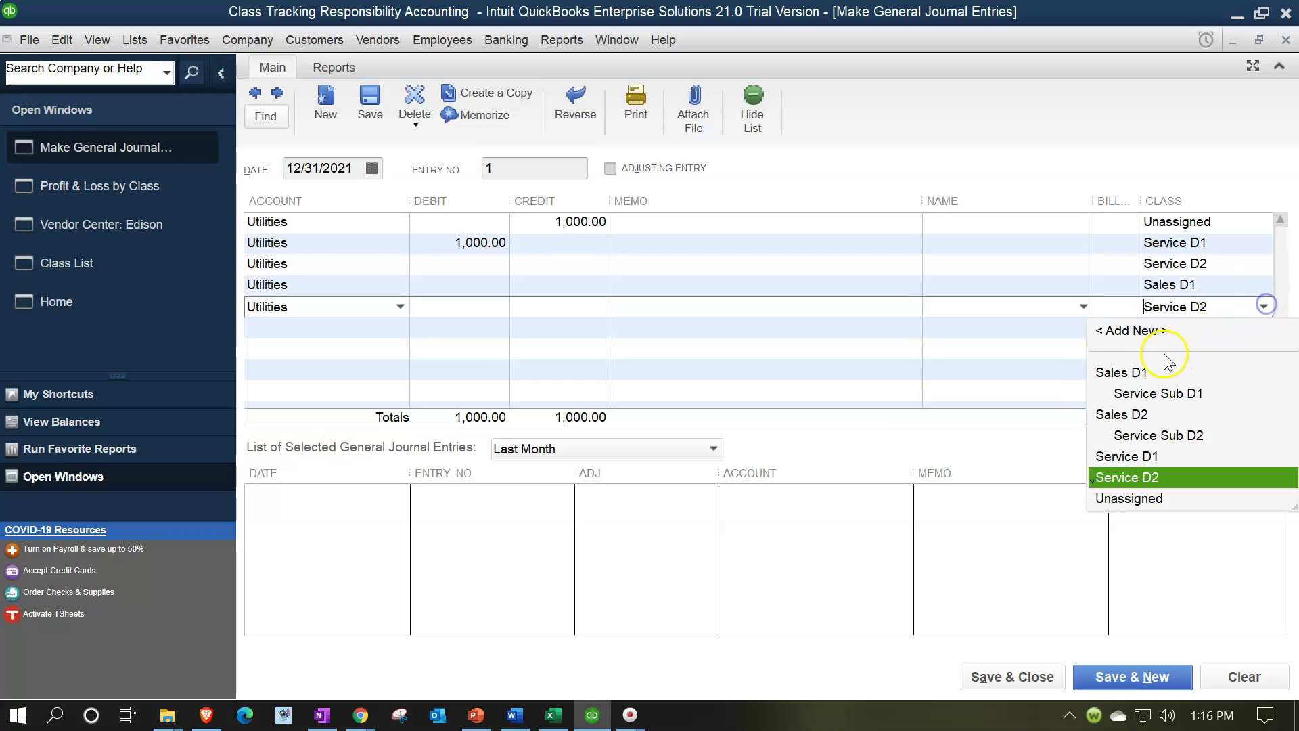
pyautogui.click(1134, 414)
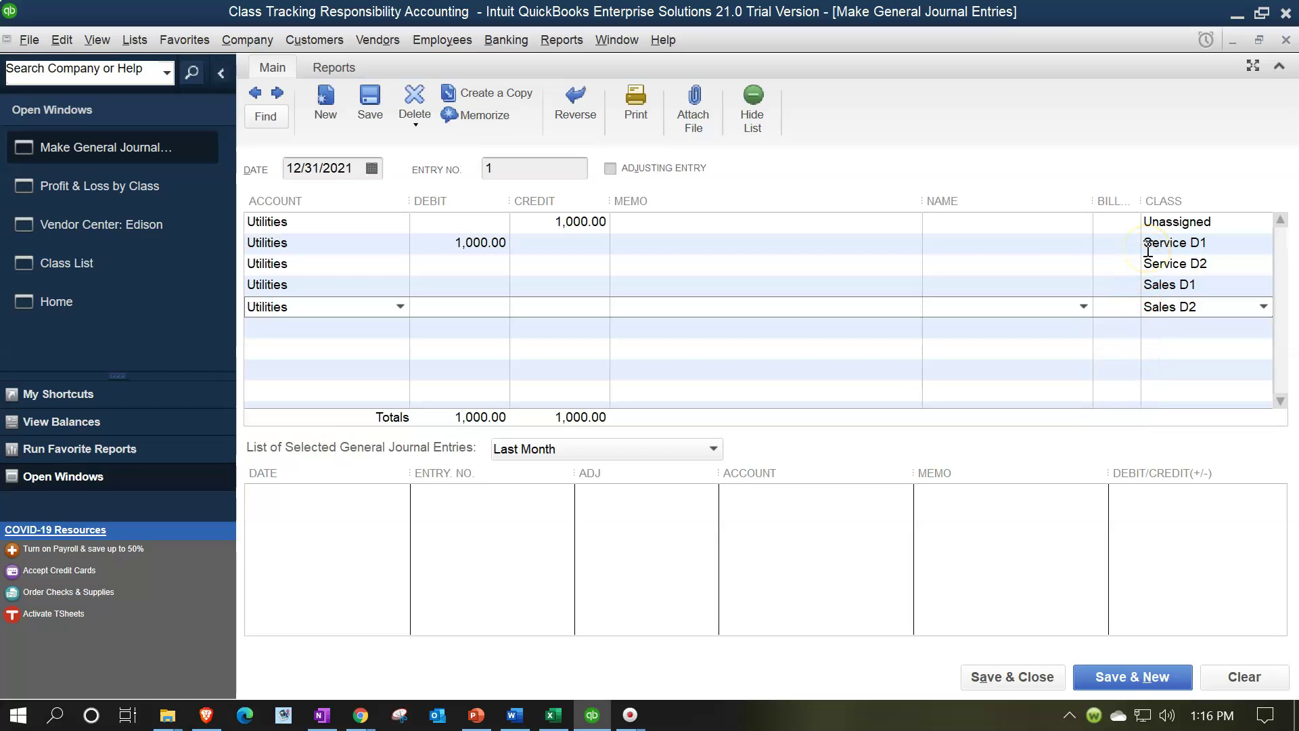
# Review the utilities amounts allocated to each service and sales department in the Excel workbook, and return to the QuickBooks journal entry
pyautogui.click(553, 717)
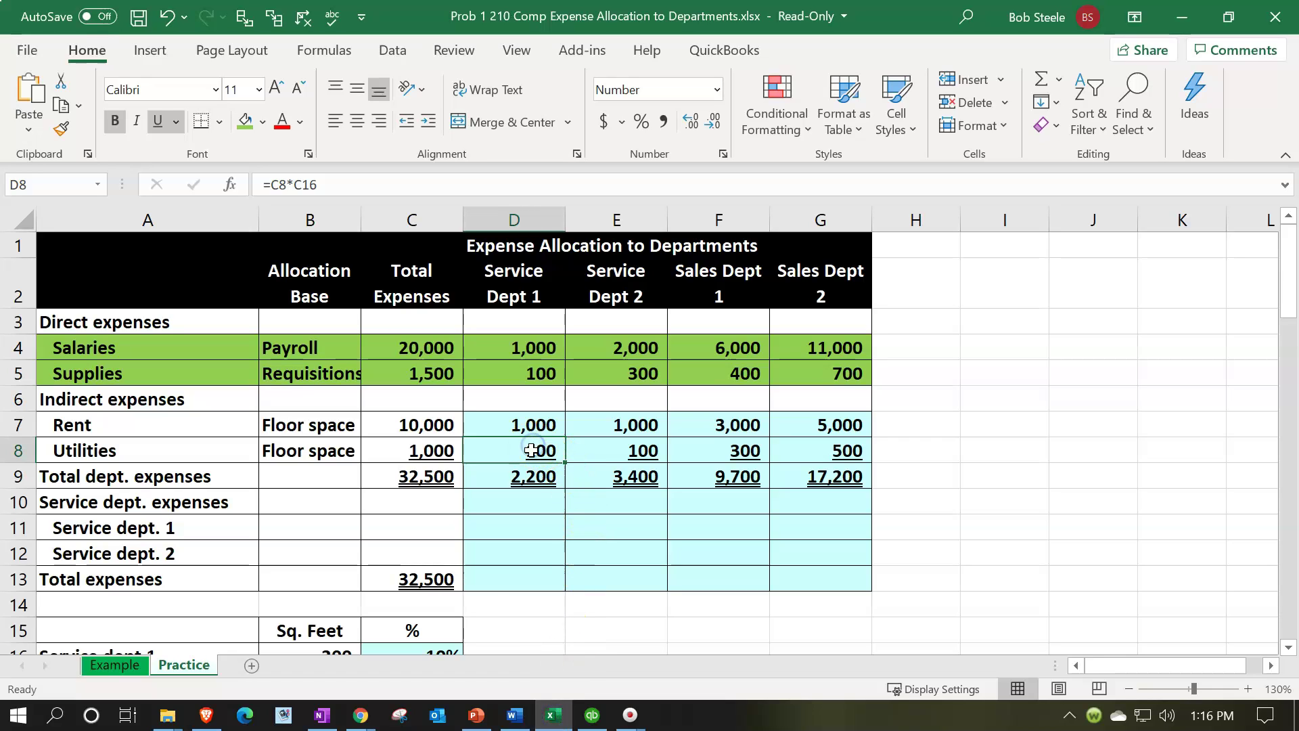
pyautogui.press('Right')
pyautogui.press('Right')
pyautogui.press('Right')
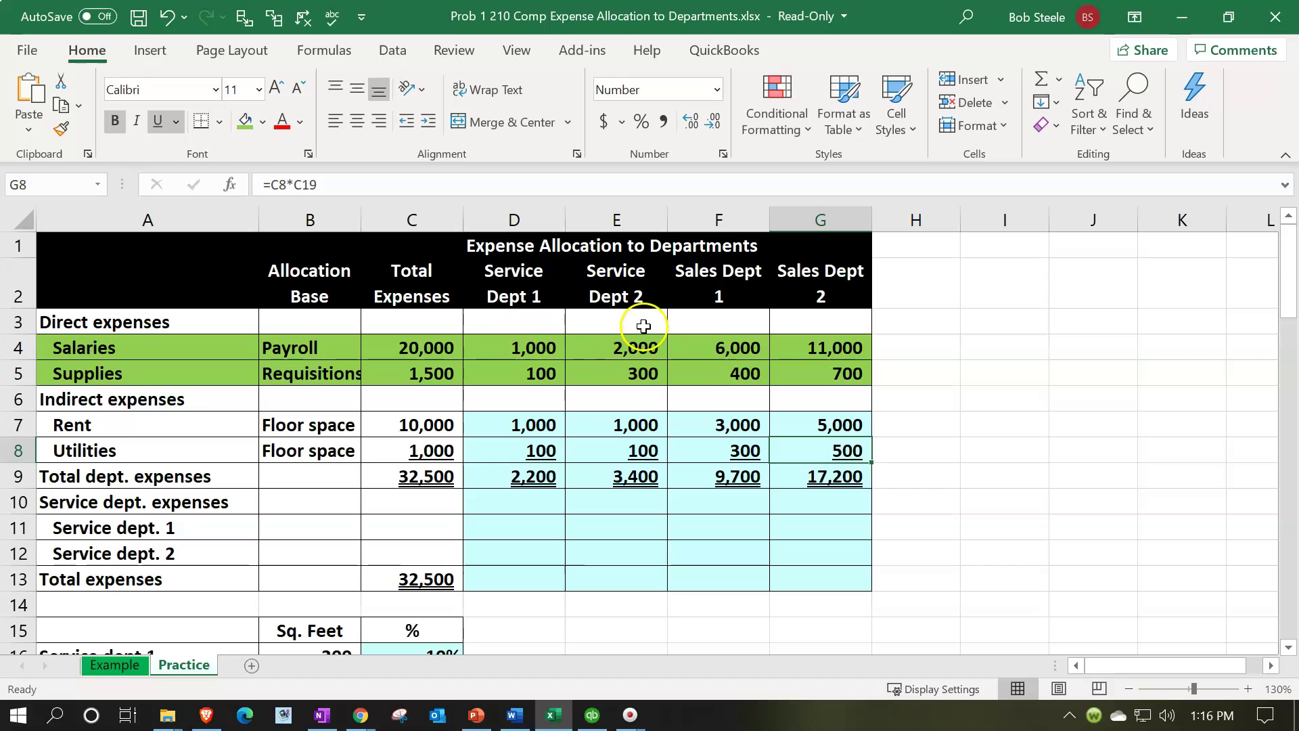
pyautogui.click(1178, 19)
# Set the debits of the Service D1 and Service D2 Utilities lines to 100.00 each
pyautogui.click(459, 245)
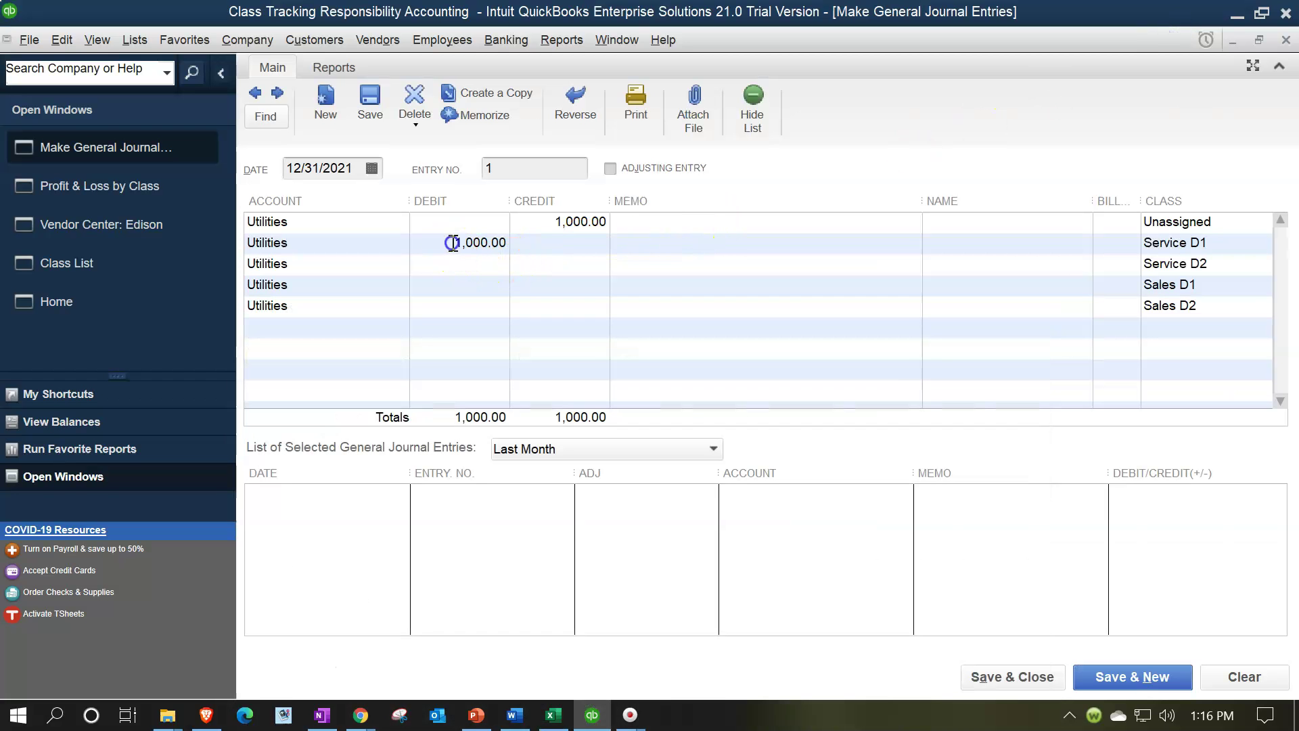
pyautogui.write('100')
pyautogui.press('Tab')
pyautogui.press('Tab')
pyautogui.press('Tab')
pyautogui.press('Tab')
pyautogui.press('Tab')
pyautogui.press('Tab')
pyautogui.write('100')
pyautogui.press('Tab')
pyautogui.press('Tab')
pyautogui.press('Tab')
pyautogui.press('Tab')
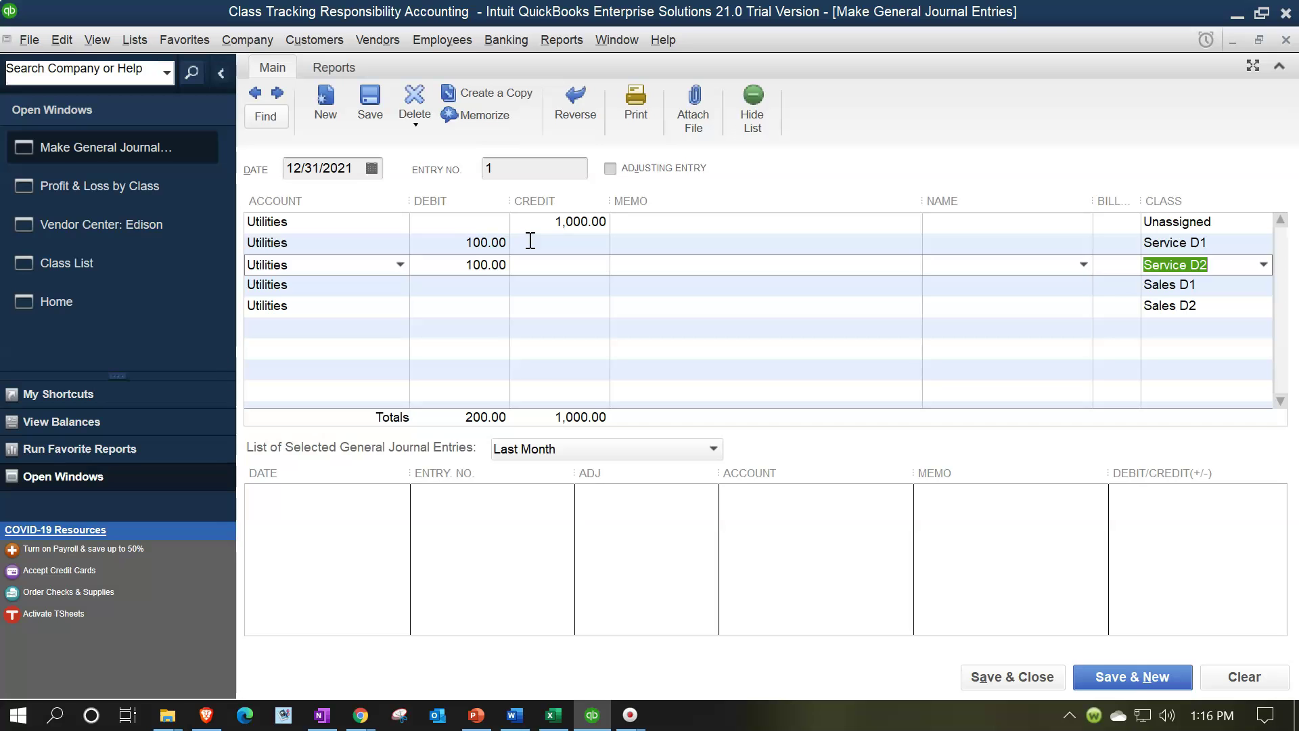
pyautogui.press('Tab')
# Recheck the Excel allocation and enter debits of 300.00 for the Sales D1 line and 500.00 for the Sales D2 line
pyautogui.click(555, 715)
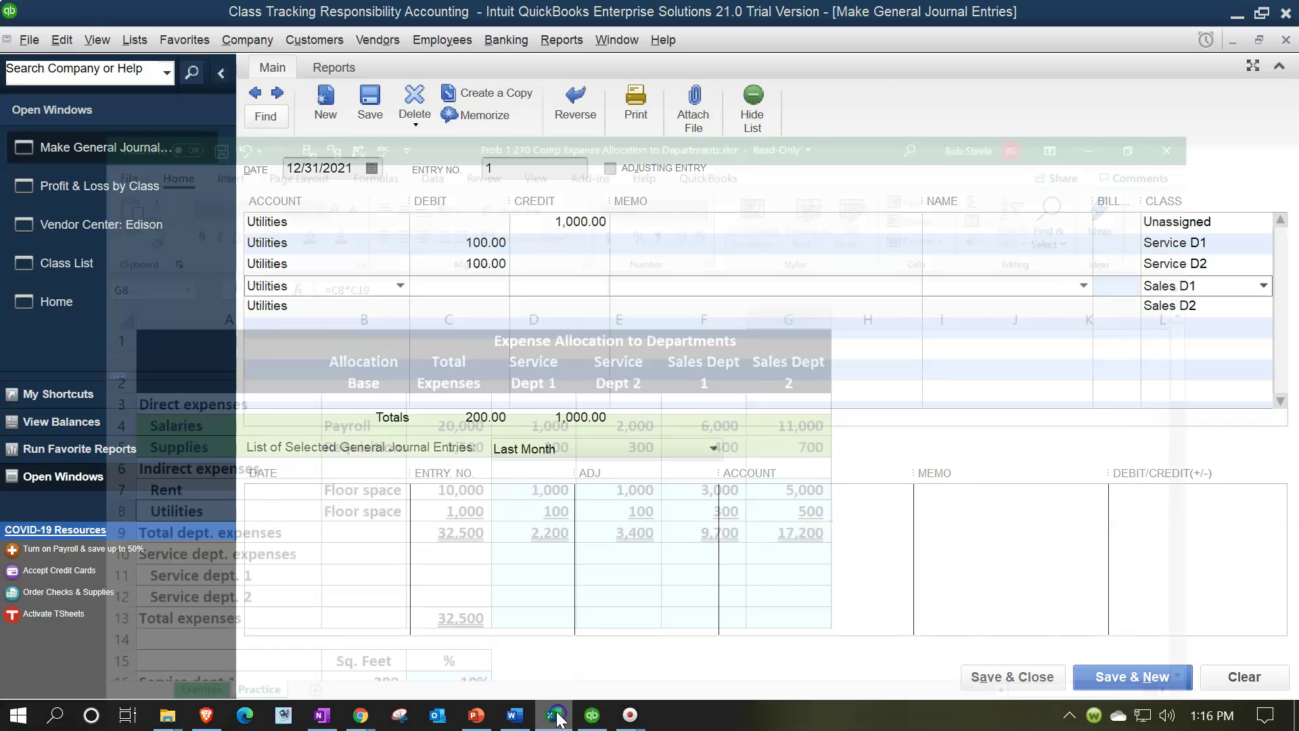
pyautogui.click(555, 714)
pyautogui.click(480, 286)
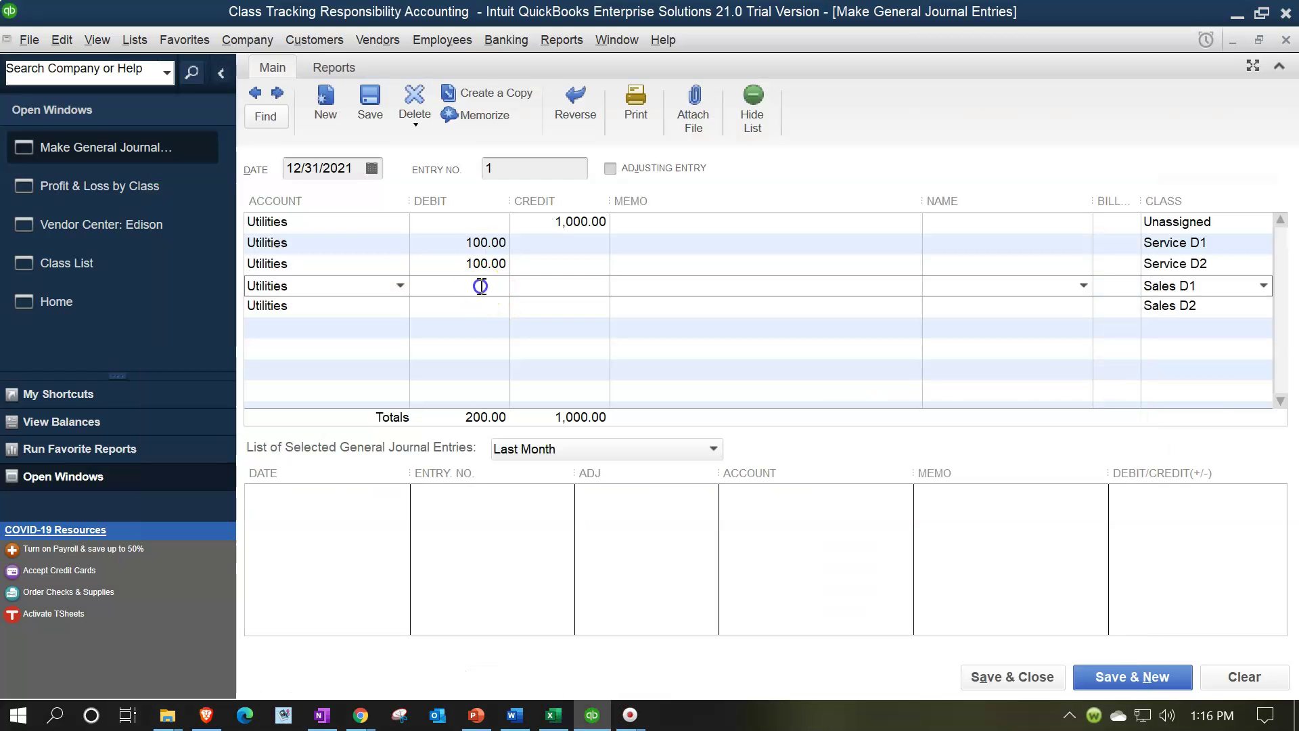
pyautogui.write('300')
pyautogui.press('Tab')
pyautogui.press('Tab')
pyautogui.press('Tab')
pyautogui.press('Tab')
pyautogui.write('500')
pyautogui.press('Tab')
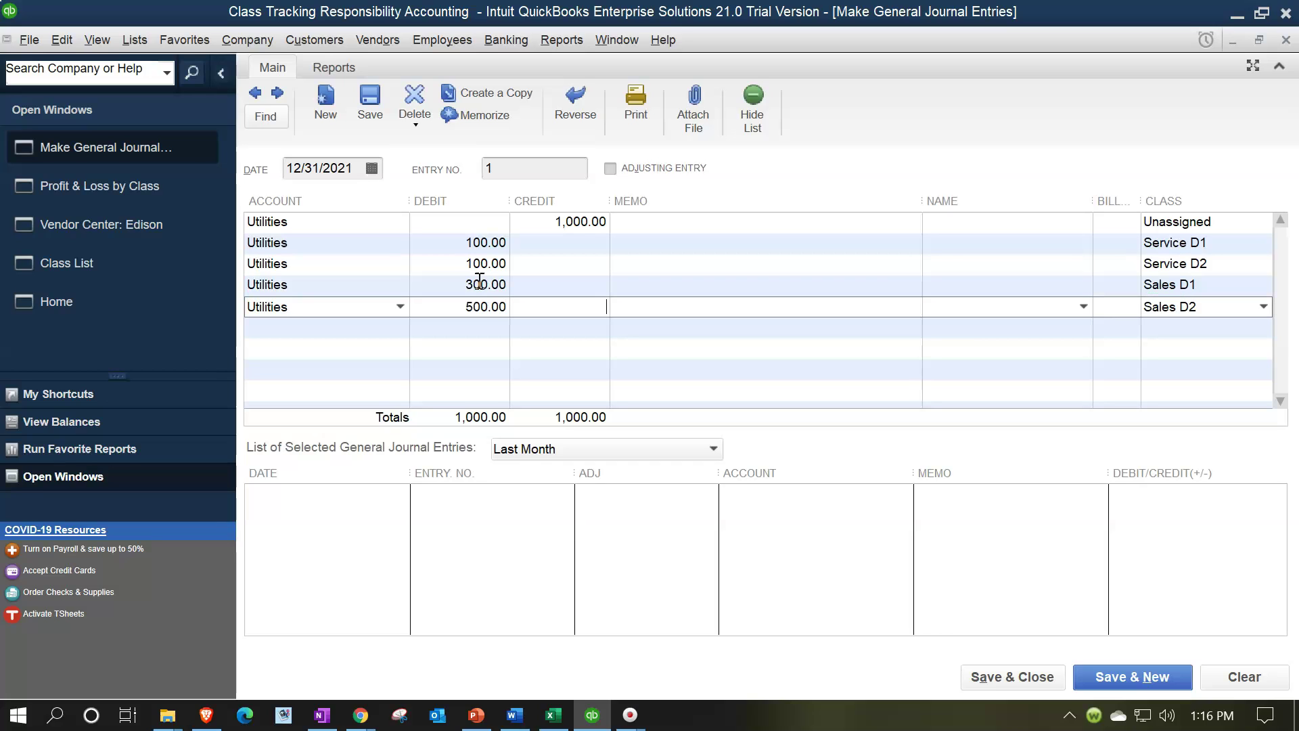
pyautogui.press('Tab')
pyautogui.press('Tab')
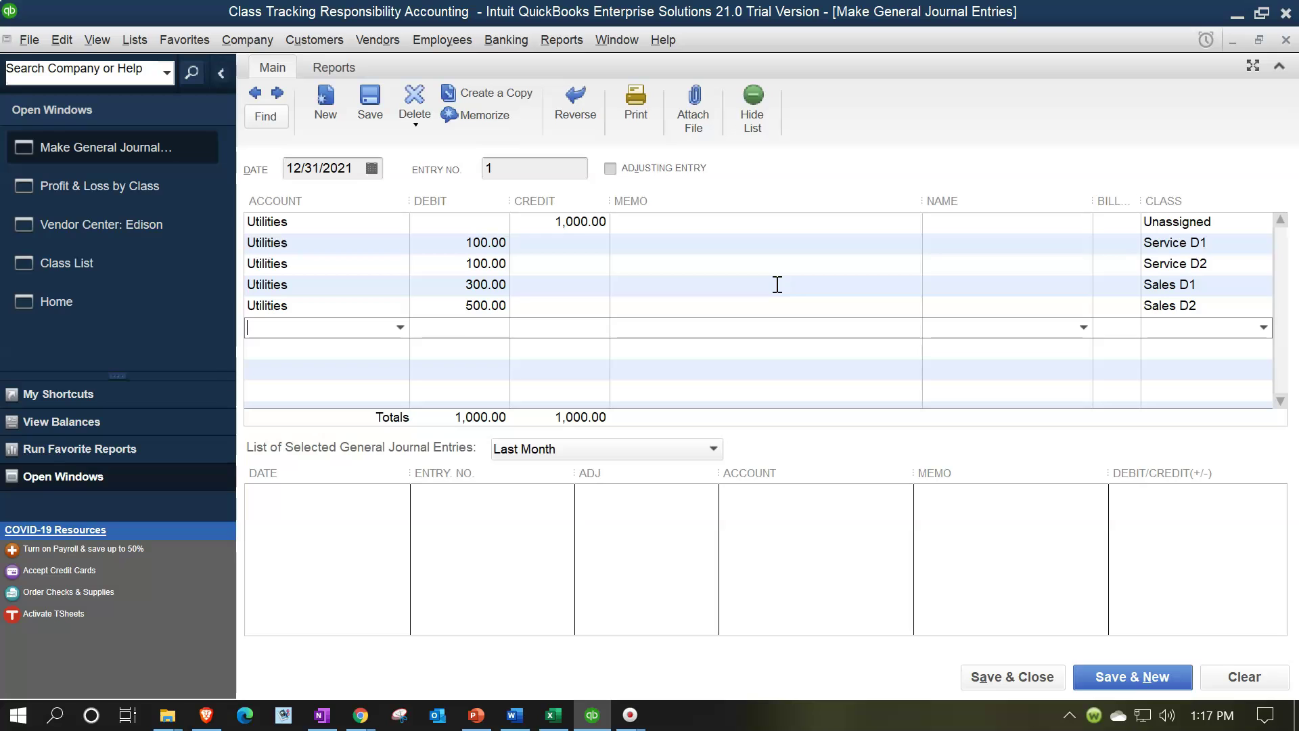
# Save and close the general journal entry, accepting its future date
pyautogui.click(1042, 679)
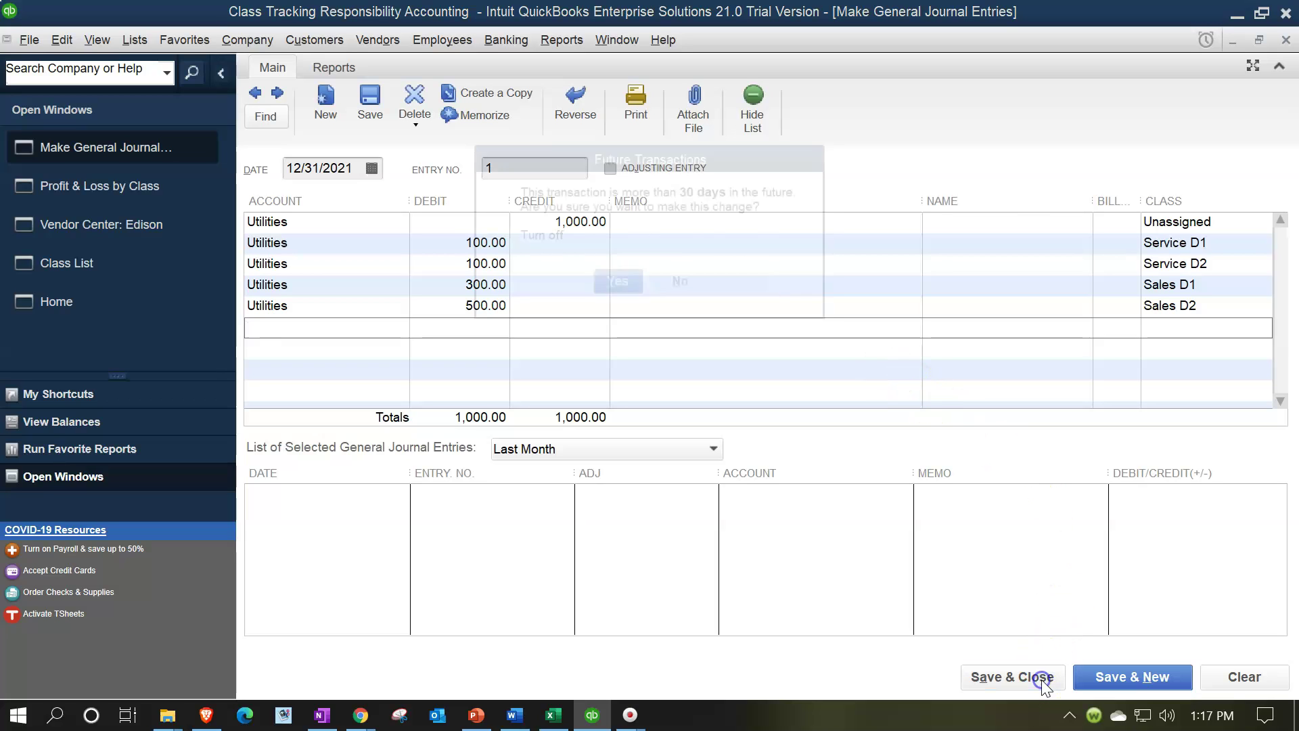
pyautogui.click(627, 286)
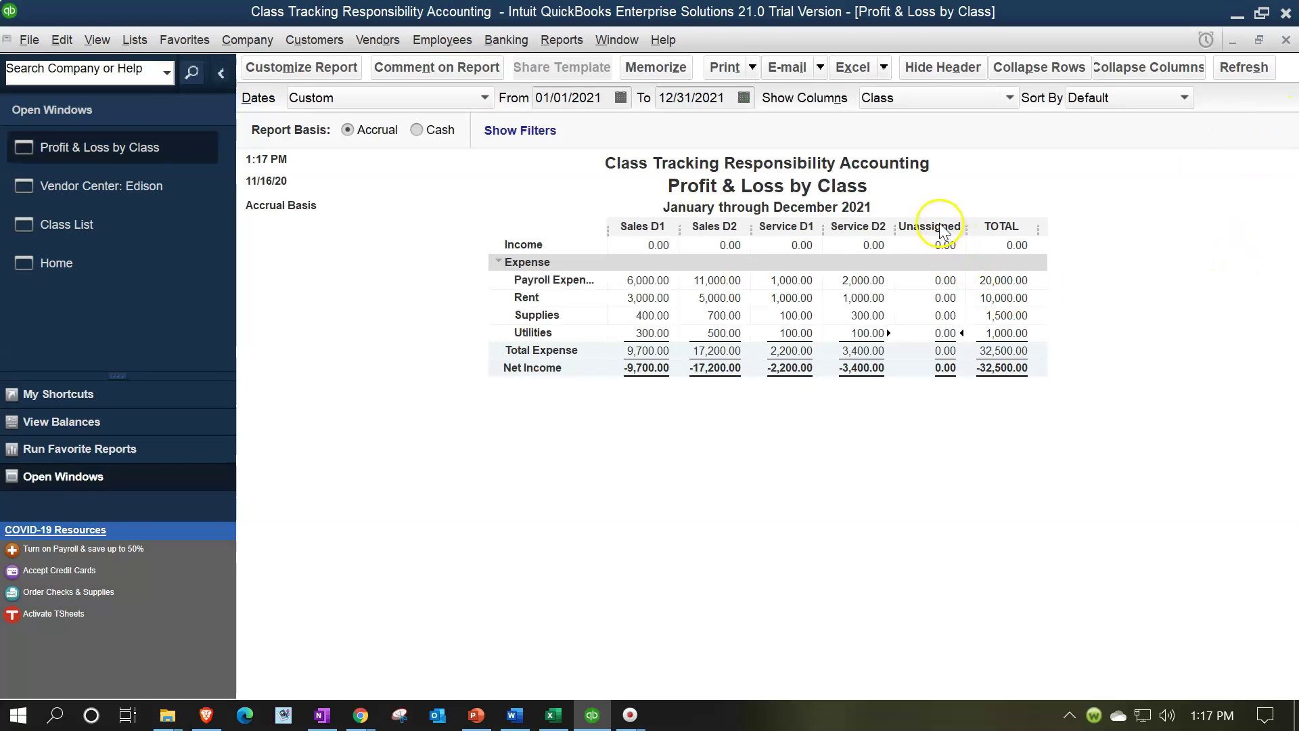
# Examine the transactions behind the Unassigned Utilities amount, and review the Utilities amounts per department in the Profit & Loss by Class report
pyautogui.doubleClick(946, 336)
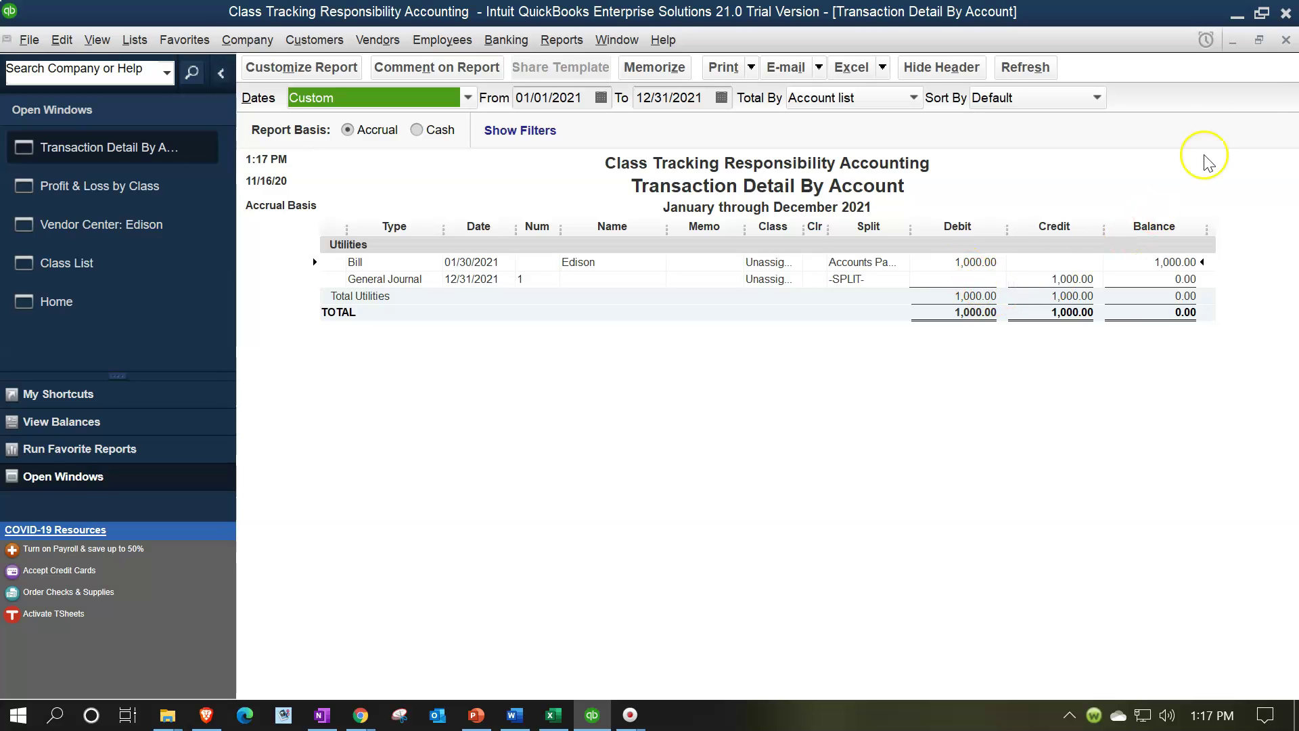
pyautogui.click(1286, 39)
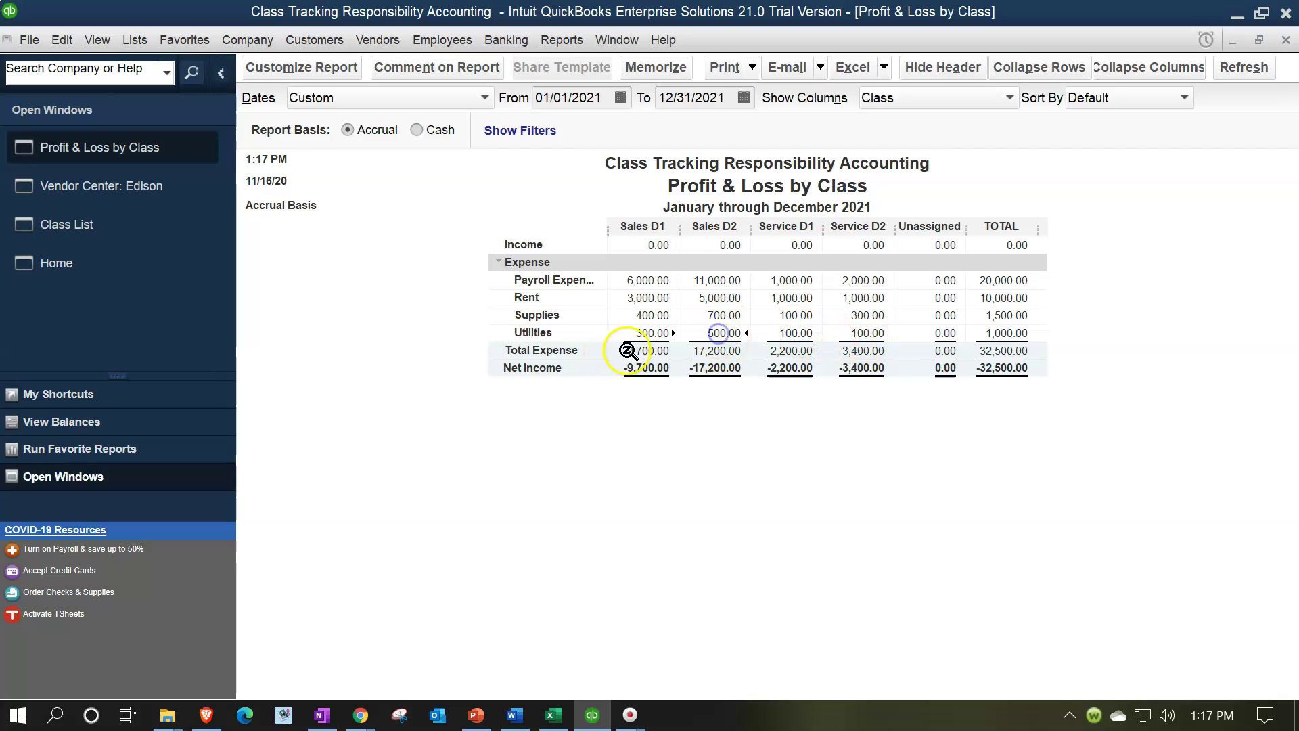
pyautogui.click(639, 332)
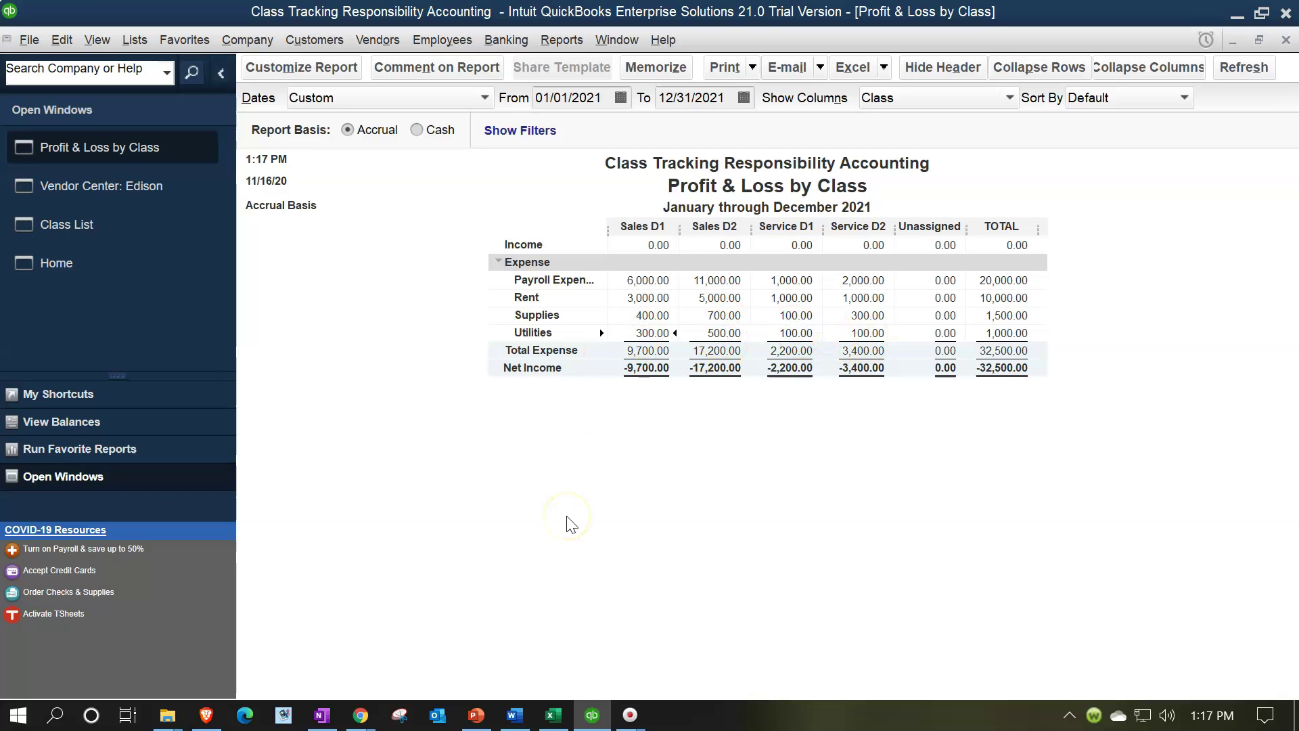